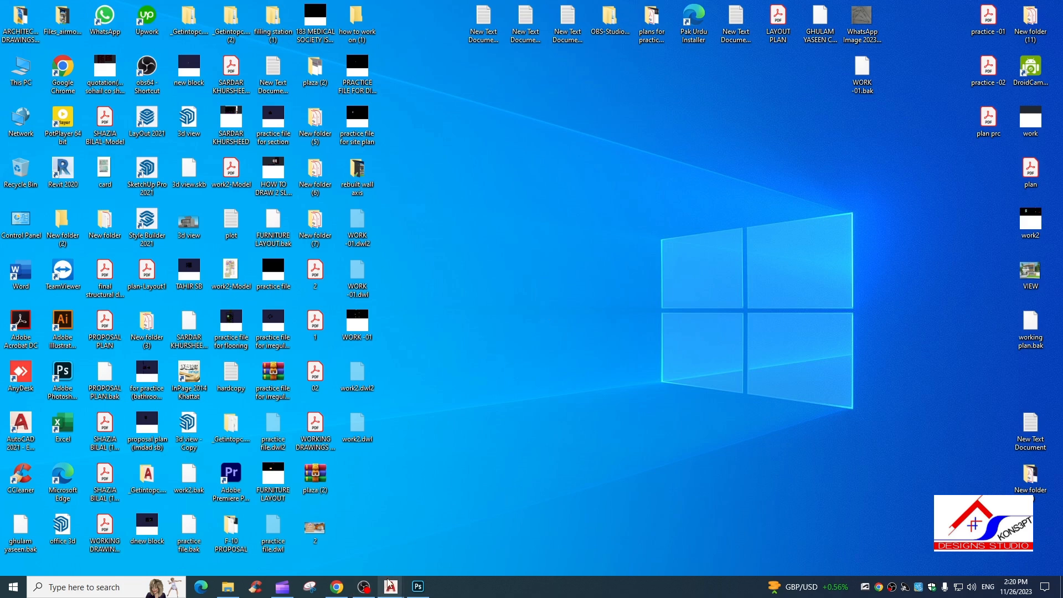
- Switch to AutoCAD and bring the floor plans of the work2 drawing into view
{"action": "mouse_move", "coordinate": [390, 583]}
{"action": "left_click", "coordinate": [450, 537]}
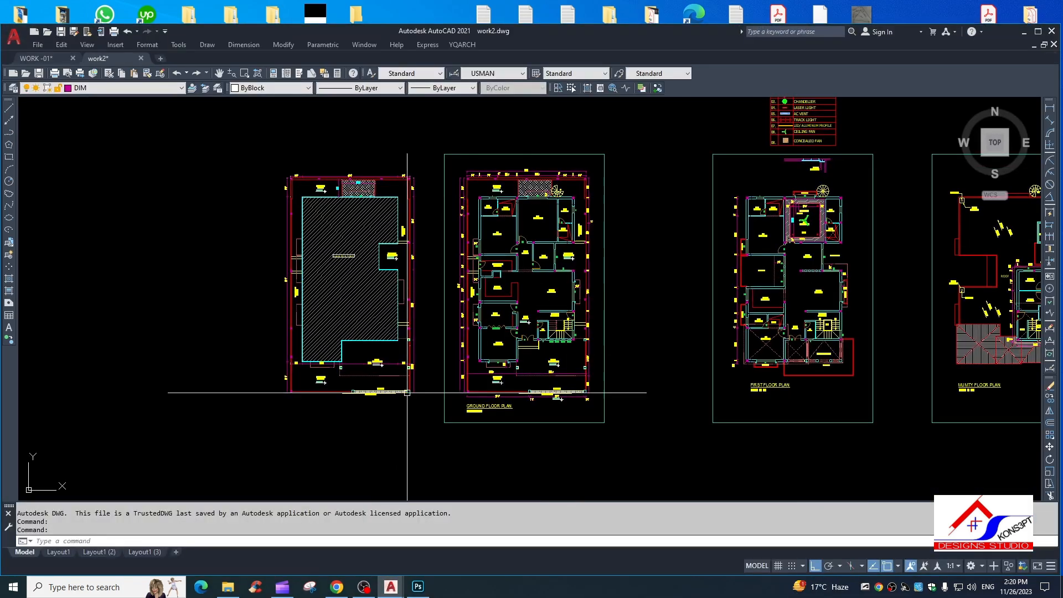
{"action": "scroll", "coordinate": [580, 199], "scroll_direction": "up", "scroll_amount": 3}
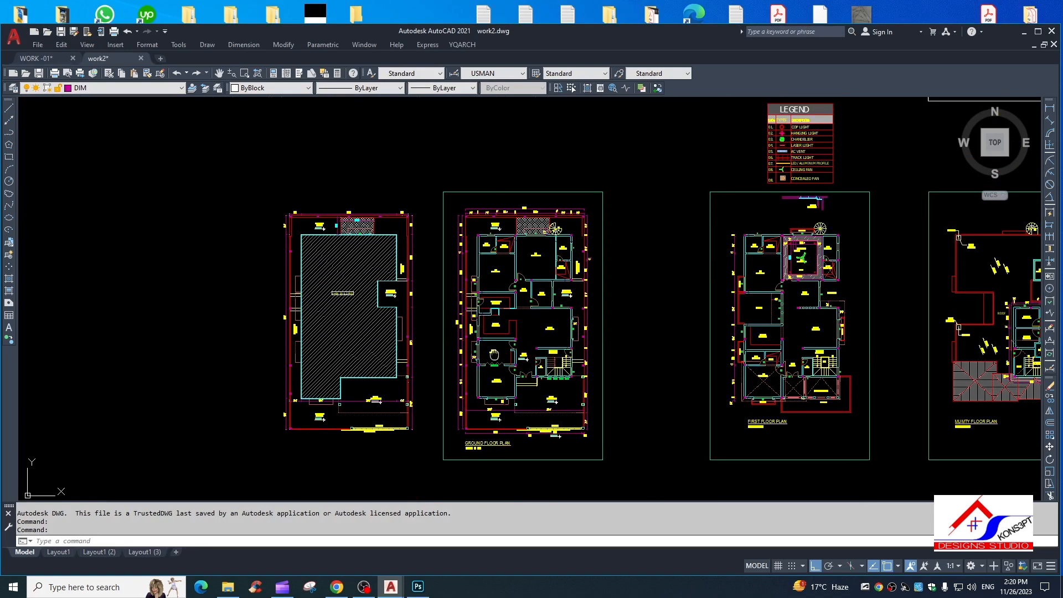
{"action": "scroll", "coordinate": [485, 337], "scroll_direction": "down", "scroll_amount": 3}
{"action": "scroll", "coordinate": [497, 327], "scroll_direction": "up", "scroll_amount": 3}
{"action": "middle_click_drag", "start_coordinate": [469, 325], "coordinate": [461, 259]}
{"action": "scroll", "coordinate": [421, 316], "scroll_direction": "down", "scroll_amount": 2}
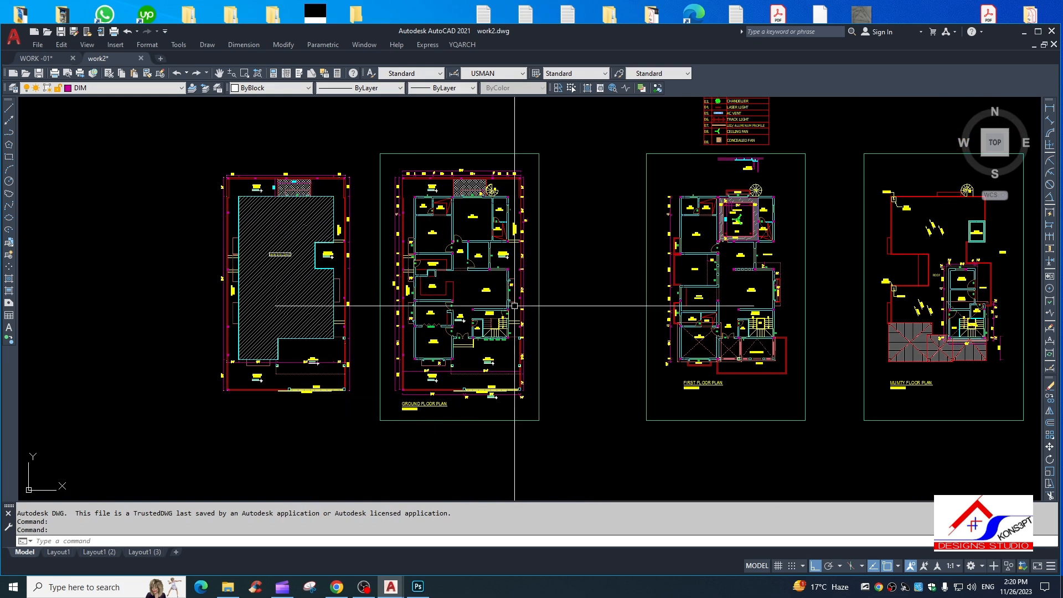
{"action": "left_click", "coordinate": [365, 136]}
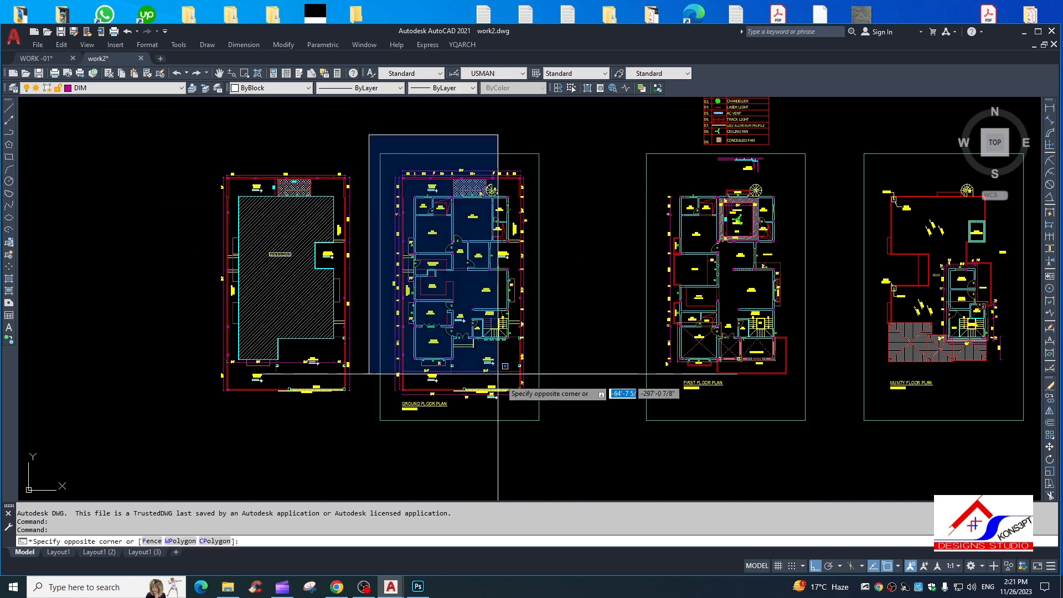
{"action": "left_click", "coordinate": [574, 437]}
{"action": "left_click", "coordinate": [596, 482]}
{"action": "left_click", "coordinate": [542, 273]}
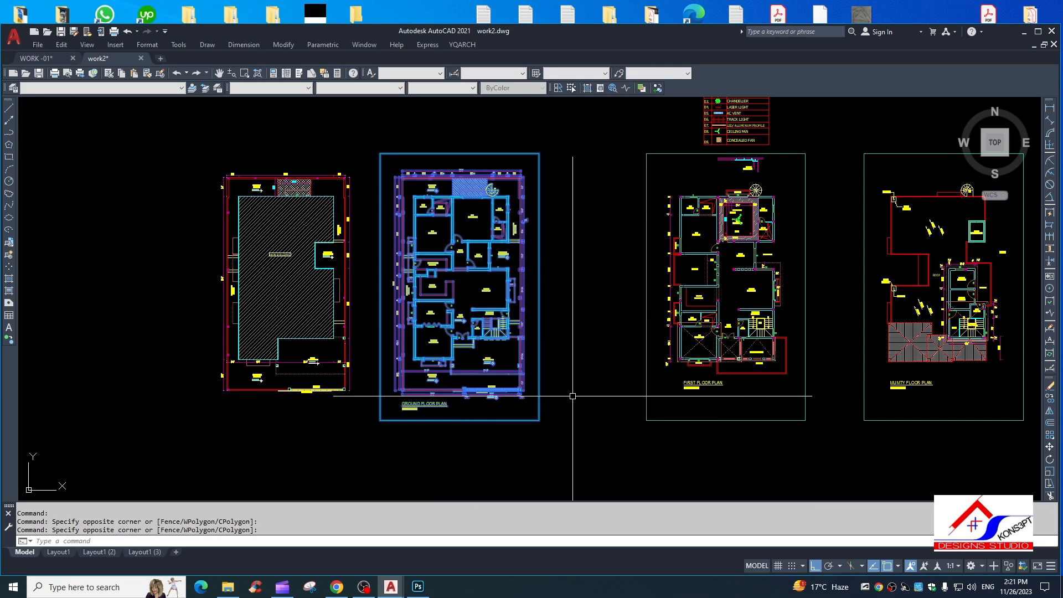
{"action": "scroll", "coordinate": [510, 373], "scroll_direction": "down", "scroll_amount": 3}
{"action": "scroll", "coordinate": [488, 365], "scroll_direction": "up", "scroll_amount": 4}
{"action": "scroll", "coordinate": [501, 360], "scroll_direction": "down", "scroll_amount": 3}
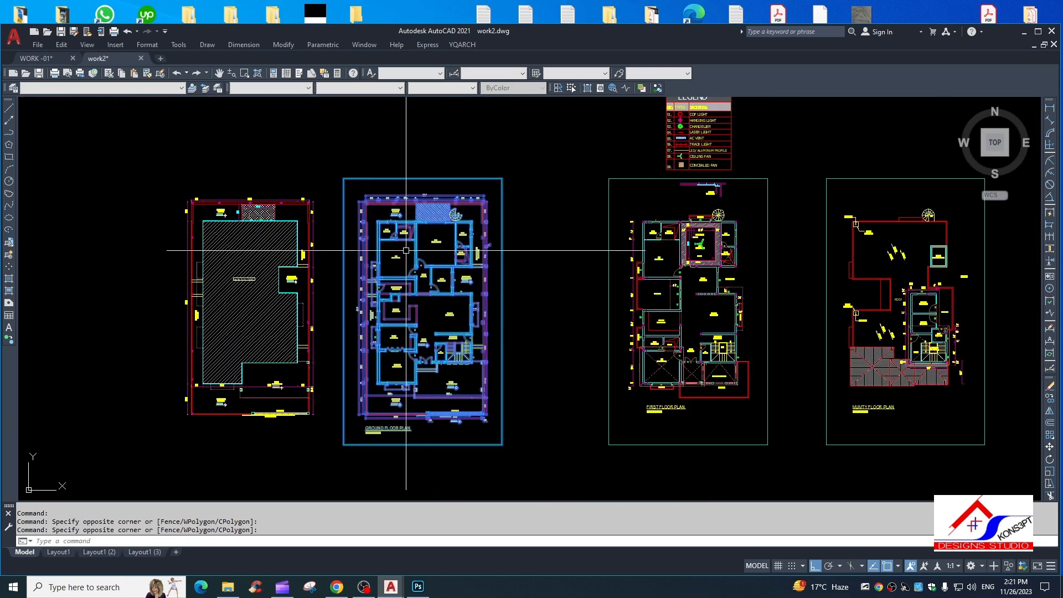
{"action": "scroll", "coordinate": [410, 233], "scroll_direction": "up", "scroll_amount": 6}
{"action": "scroll", "coordinate": [484, 292], "scroll_direction": "down", "scroll_amount": 4}
{"action": "middle_click_drag", "start_coordinate": [482, 289], "coordinate": [460, 257]}
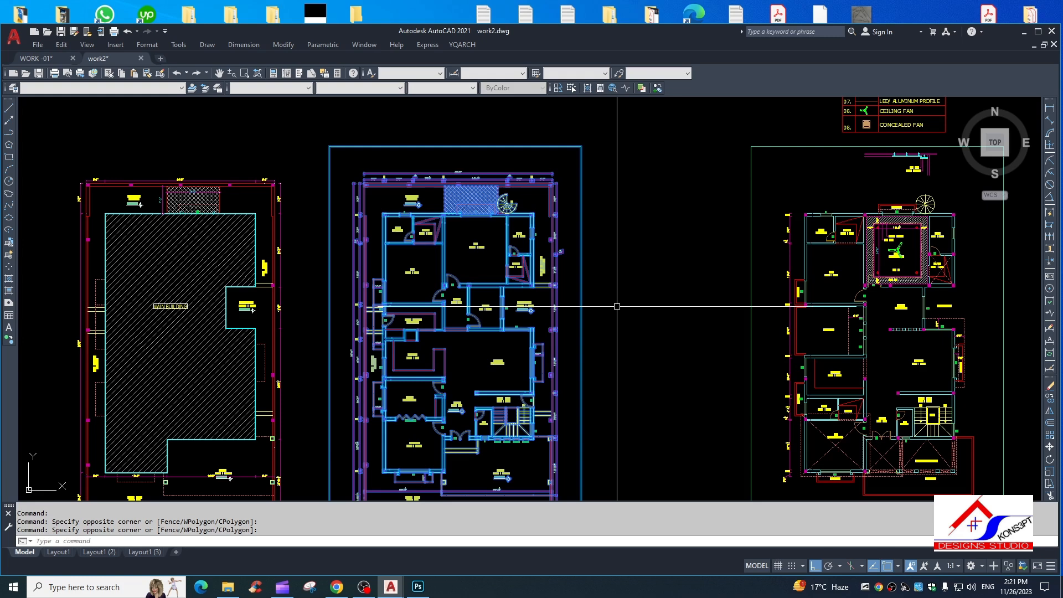
{"action": "scroll", "coordinate": [666, 304], "scroll_direction": "down", "scroll_amount": 4}
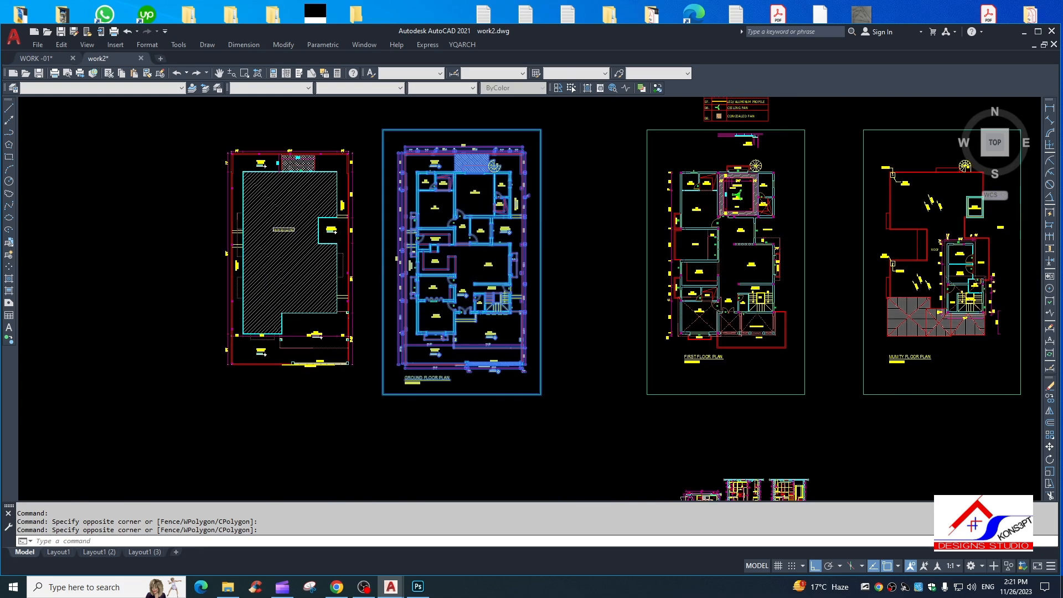
{"action": "key", "text": "Escape"}
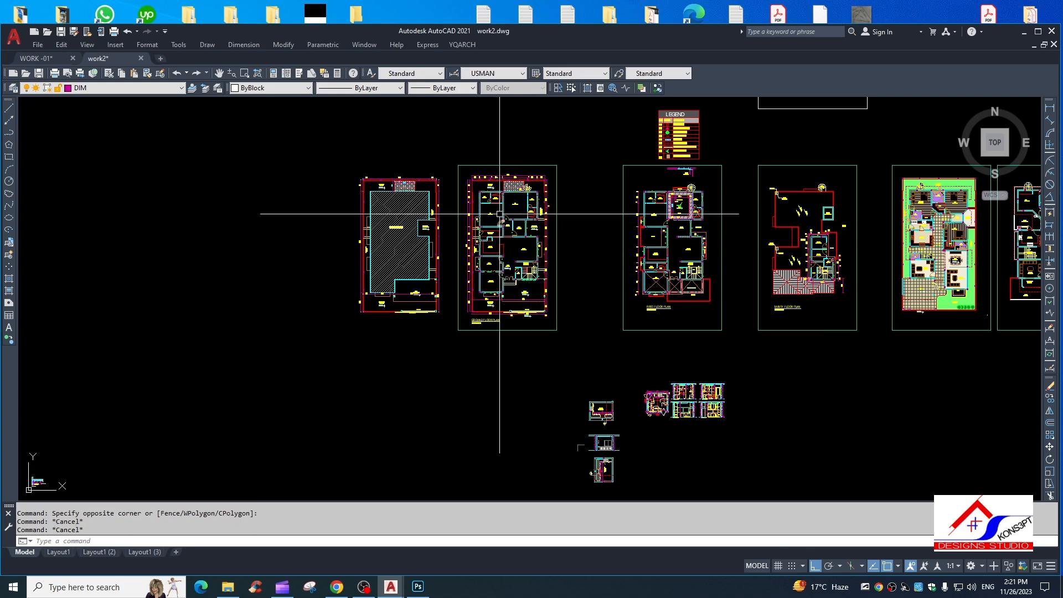
- Write the framed ground floor plan out as a separate drawing file named 3d on the Desktop
{"action": "scroll", "coordinate": [521, 186], "scroll_direction": "up", "scroll_amount": 2}
{"action": "left_click", "coordinate": [606, 147]}
{"action": "left_click", "coordinate": [411, 439]}
{"action": "type", "text": "w"}
{"action": "key", "text": "Return"}
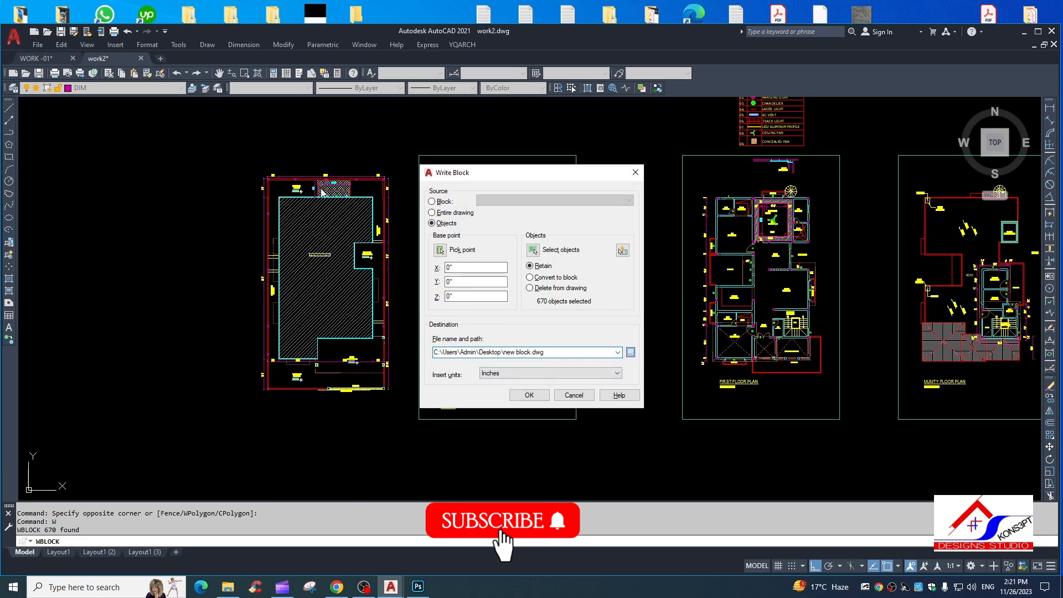
{"action": "left_click", "coordinate": [631, 352]}
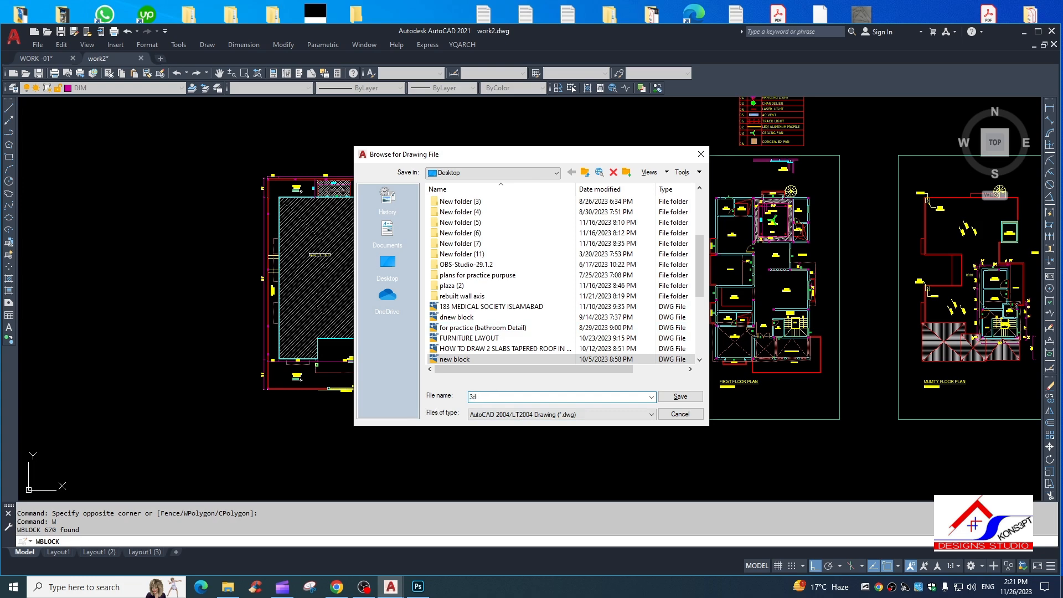
{"action": "type", "text": "3d"}
{"action": "key", "text": "Return"}
{"action": "left_click", "coordinate": [527, 396]}
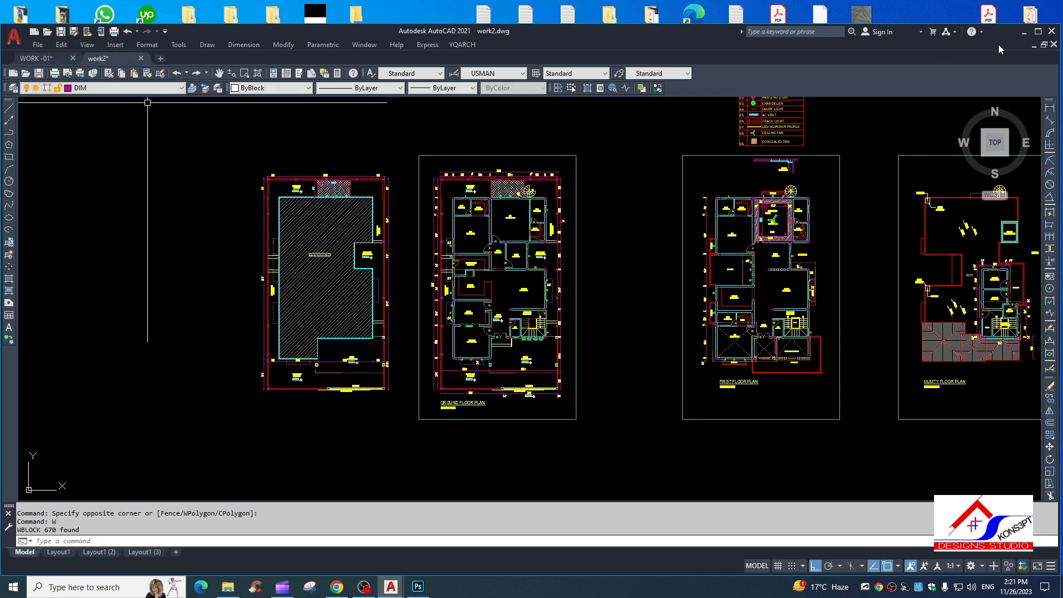
- Open the exported 3d drawing from the desktop and maximize the AutoCAD window
{"action": "left_click", "coordinate": [1024, 32]}
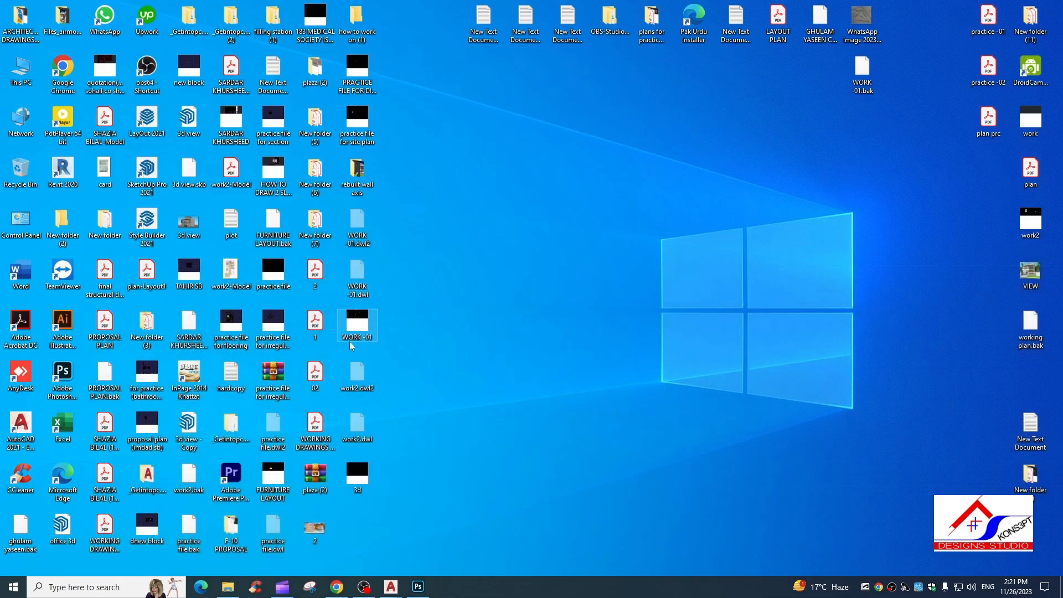
{"action": "double_click", "coordinate": [359, 480]}
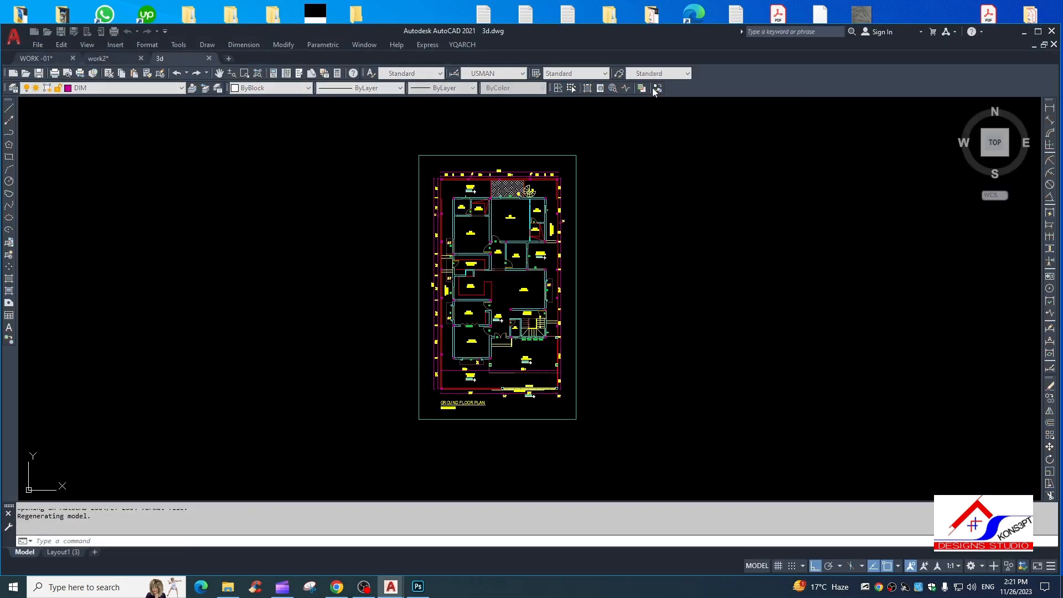
{"action": "key", "text": "Escape"}
{"action": "key", "text": "Escape"}
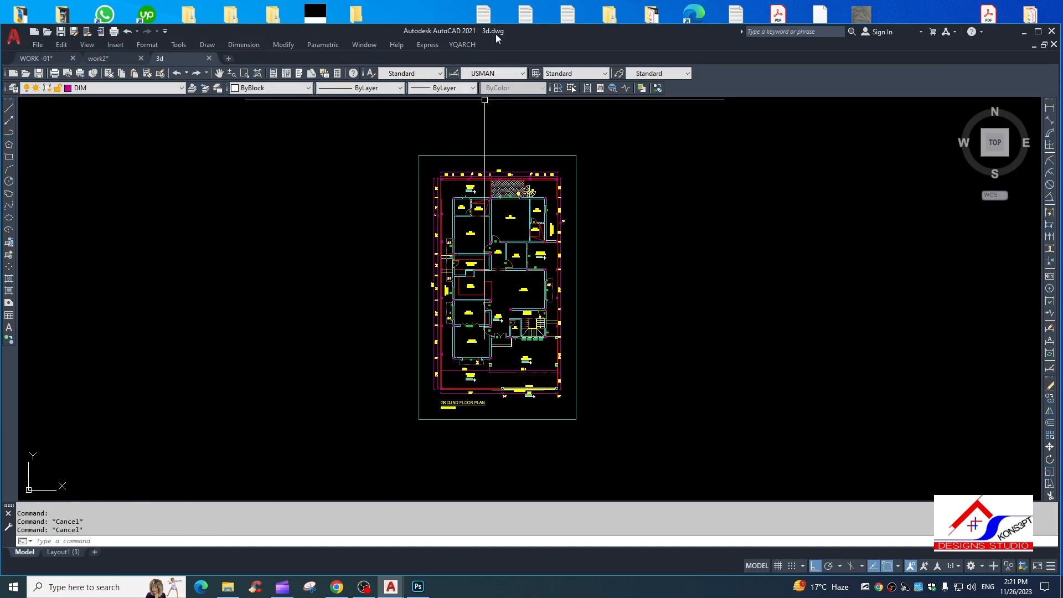
{"action": "double_click", "coordinate": [496, 34]}
- Erase all dimensions around the ground floor plan and turn all layers back on
{"action": "scroll", "coordinate": [482, 268], "scroll_direction": "up", "scroll_amount": 5}
{"action": "scroll", "coordinate": [562, 232], "scroll_direction": "down", "scroll_amount": 3}
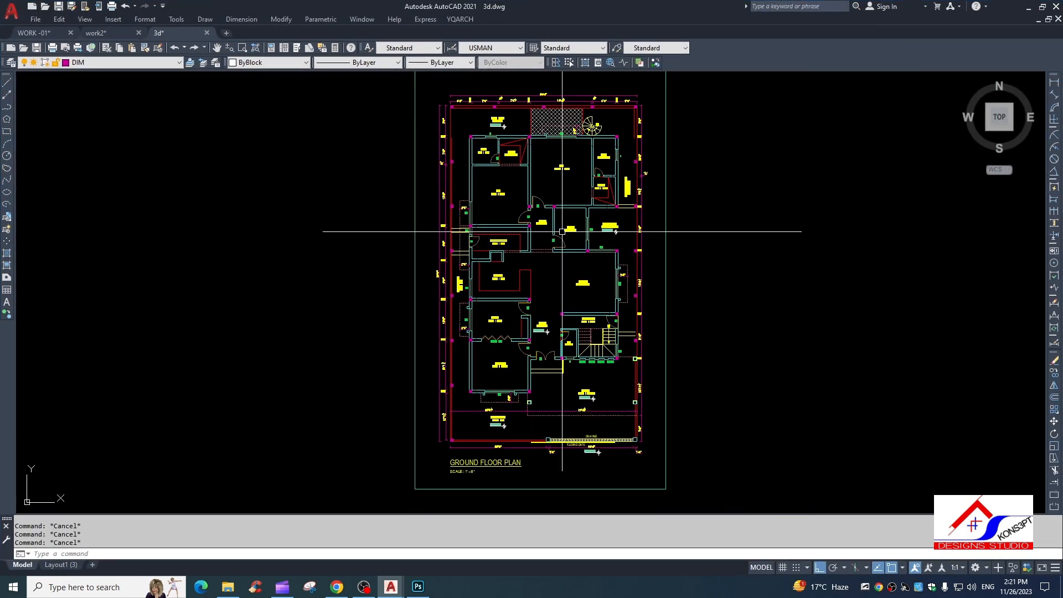
{"action": "left_click", "coordinate": [434, 344]}
{"action": "left_click", "coordinate": [363, 331]}
{"action": "key", "text": "Delete"}
{"action": "left_click", "coordinate": [443, 327]}
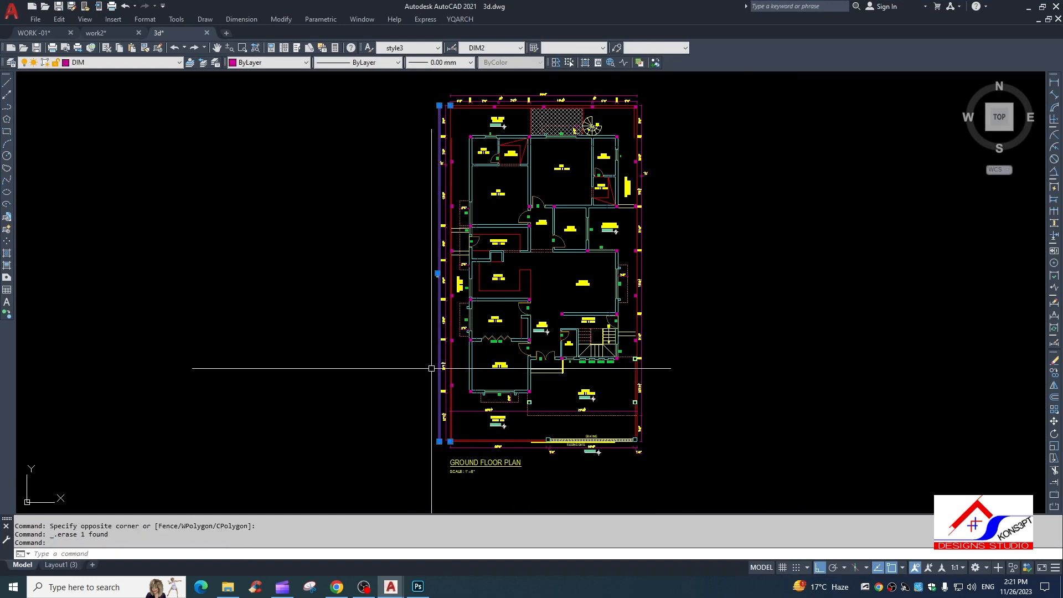
{"action": "scroll", "coordinate": [468, 304], "scroll_direction": "down", "scroll_amount": 3}
{"action": "left_click", "coordinate": [420, 197]}
{"action": "left_click", "coordinate": [665, 408]}
{"action": "type", "text": "E"}
{"action": "key", "text": "Return"}
{"action": "type", "text": "n"}
{"action": "key", "text": "Return"}
{"action": "scroll", "coordinate": [556, 294], "scroll_direction": "up", "scroll_amount": 6}
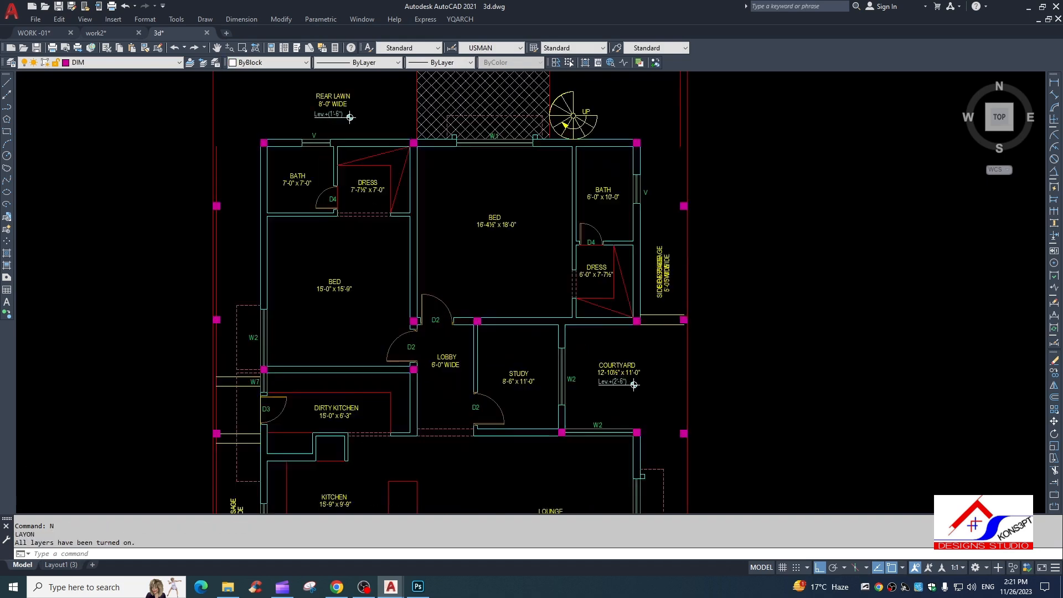
- Switch the ground floor plan to the SW Isometric 3D view
{"action": "key", "text": "Escape"}
{"action": "scroll", "coordinate": [604, 301], "scroll_direction": "down", "scroll_amount": 6}
{"action": "scroll", "coordinate": [485, 250], "scroll_direction": "up", "scroll_amount": 10}
{"action": "scroll", "coordinate": [485, 250], "scroll_direction": "down", "scroll_amount": 8}
{"action": "key", "text": "Escape"}
{"action": "key", "text": "Escape"}
{"action": "scroll", "coordinate": [491, 334], "scroll_direction": "up", "scroll_amount": 5}
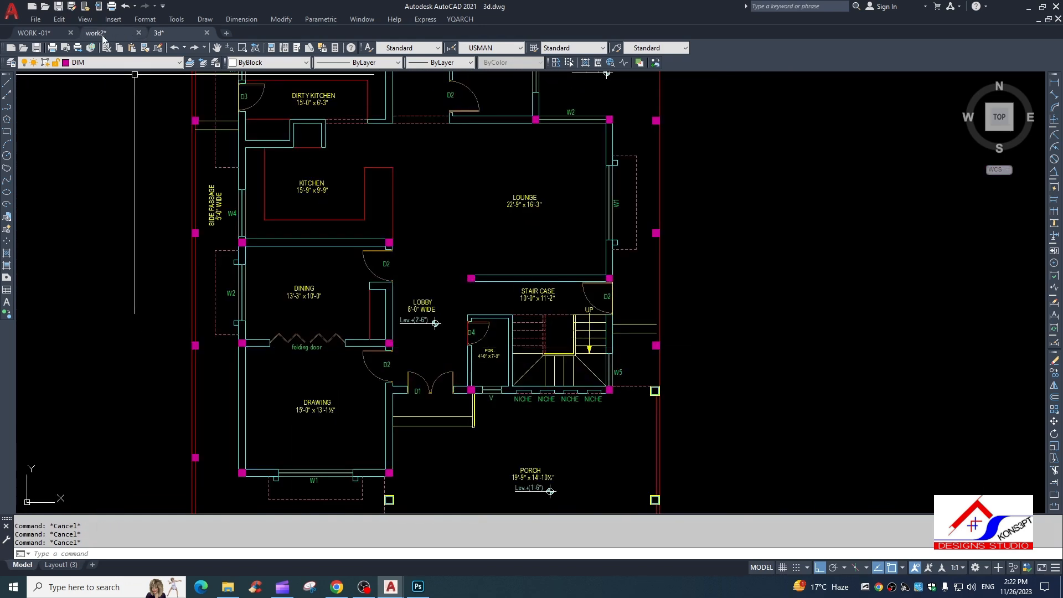
{"action": "left_click", "coordinate": [84, 19]}
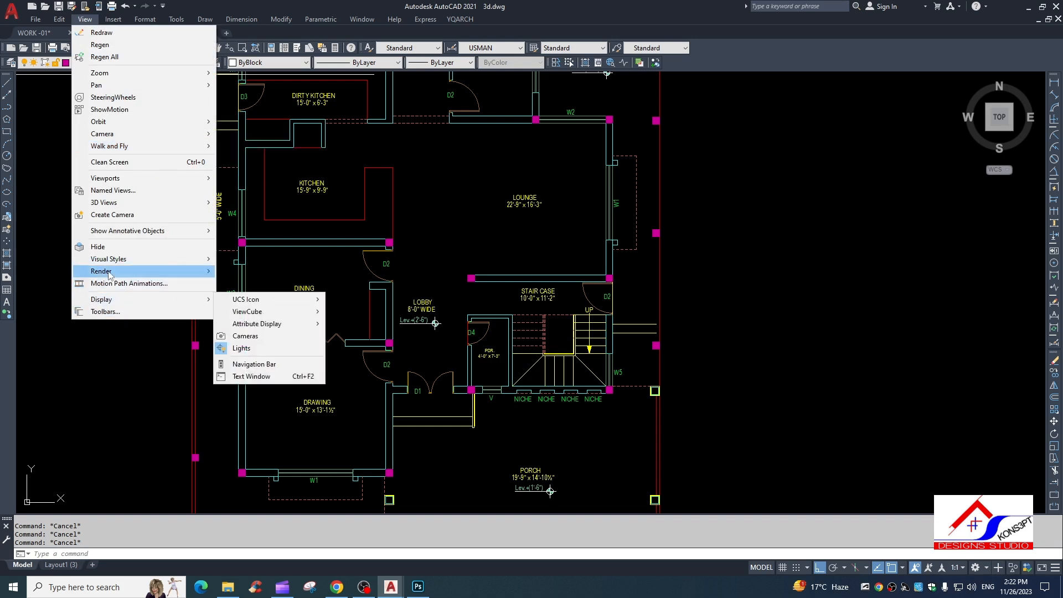
{"action": "mouse_move", "coordinate": [103, 205]}
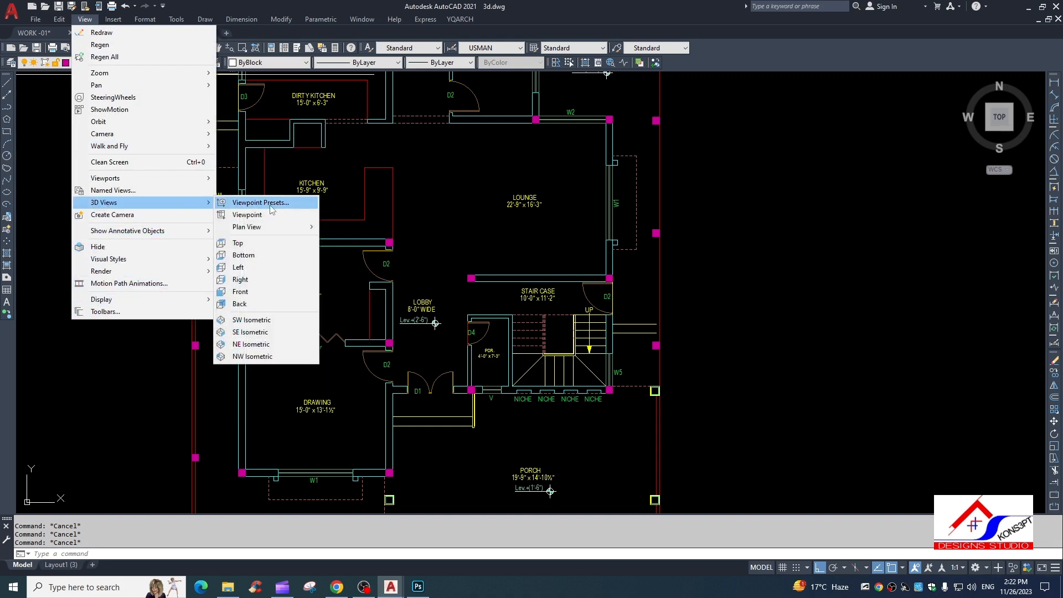
{"action": "left_click", "coordinate": [244, 321]}
{"action": "key", "text": "Escape"}
{"action": "key", "text": "Escape"}
- Try to trace the rear wall with a rectangle running between its two corner columns
{"action": "scroll", "coordinate": [626, 277], "scroll_direction": "down", "scroll_amount": 2}
{"action": "scroll", "coordinate": [507, 232], "scroll_direction": "up", "scroll_amount": 6}
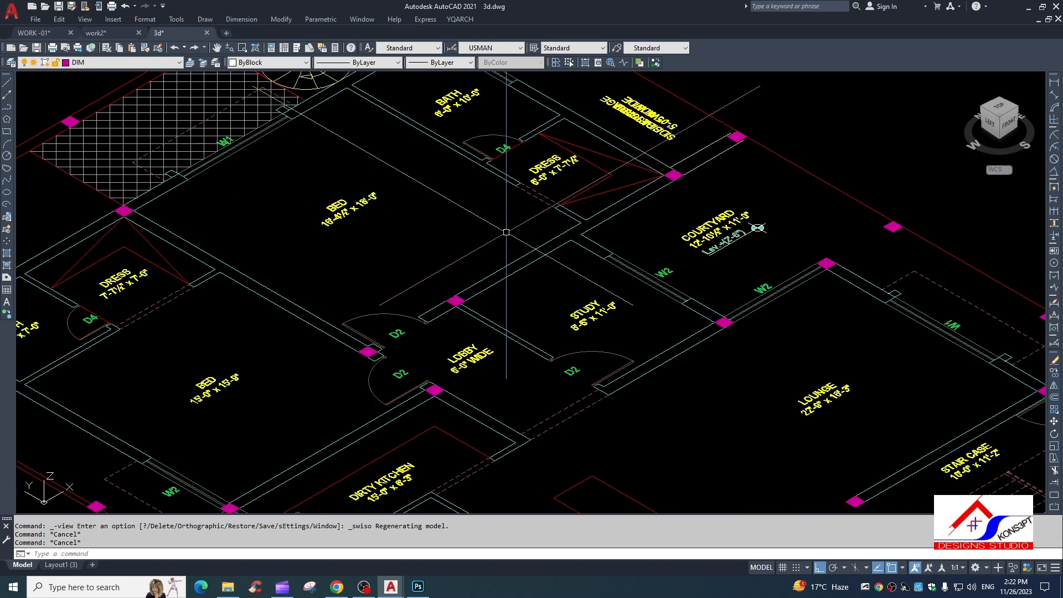
{"action": "scroll", "coordinate": [506, 232], "scroll_direction": "down", "scroll_amount": 6}
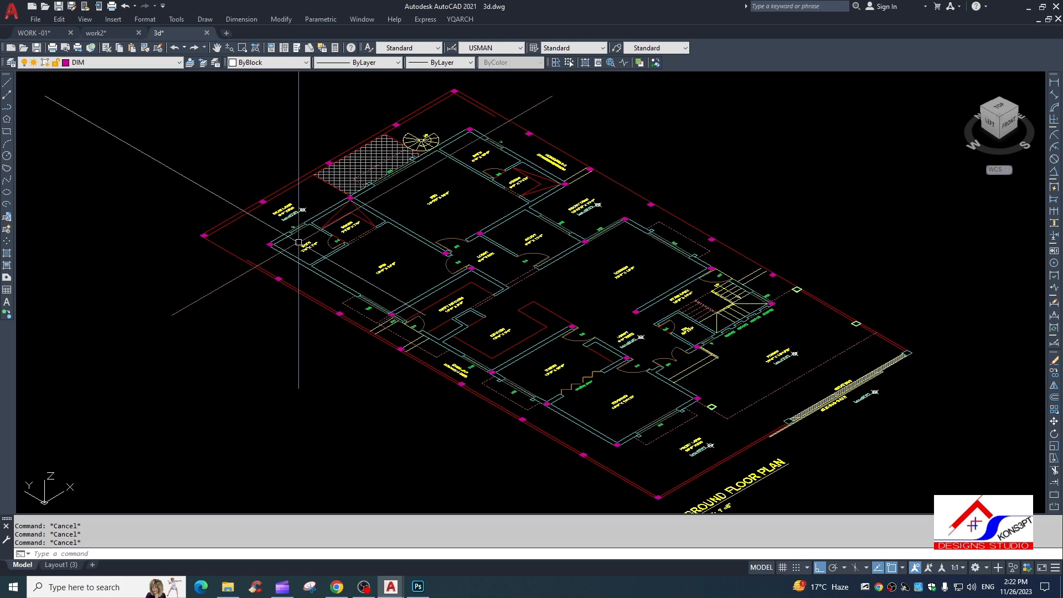
{"action": "scroll", "coordinate": [474, 300], "scroll_direction": "up", "scroll_amount": 3}
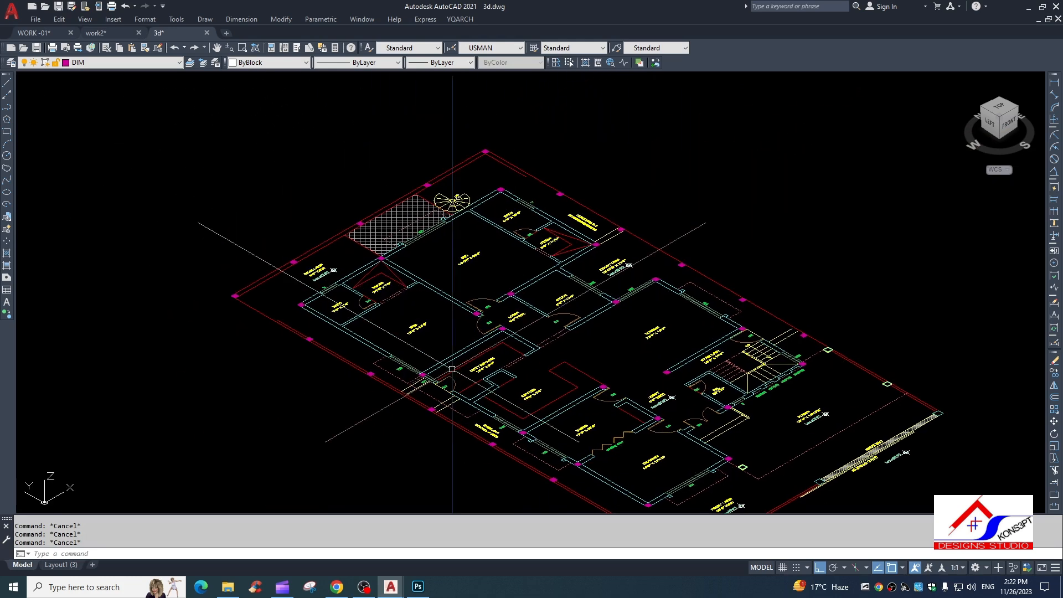
{"action": "type", "text": "rec"}
{"action": "key", "text": "Return"}
{"action": "scroll", "coordinate": [565, 119], "scroll_direction": "up", "scroll_amount": 2}
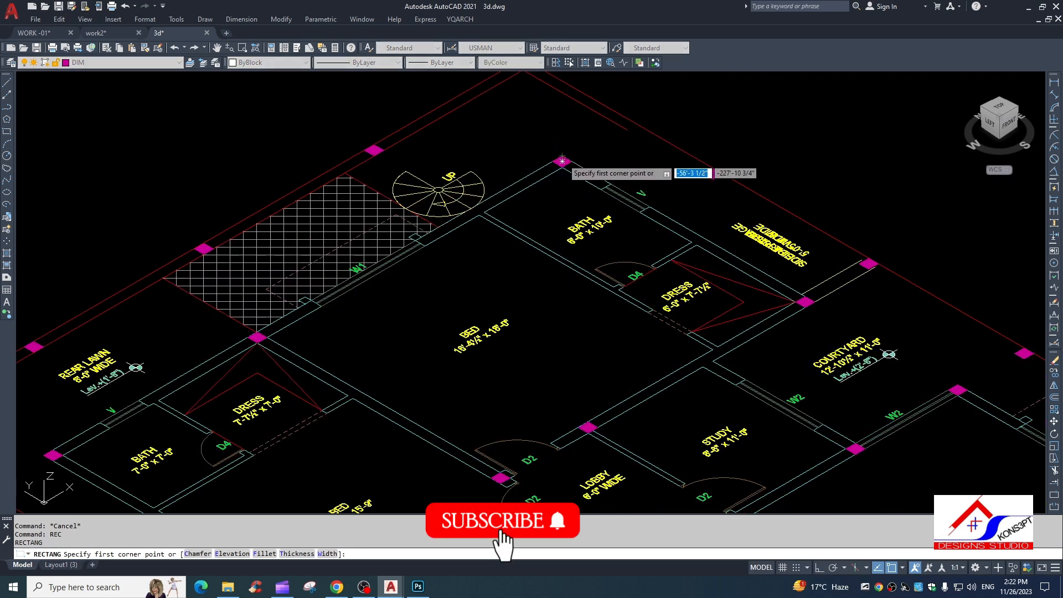
{"action": "left_click", "coordinate": [562, 161]}
{"action": "middle_click_drag", "start_coordinate": [562, 161], "coordinate": [648, 107]}
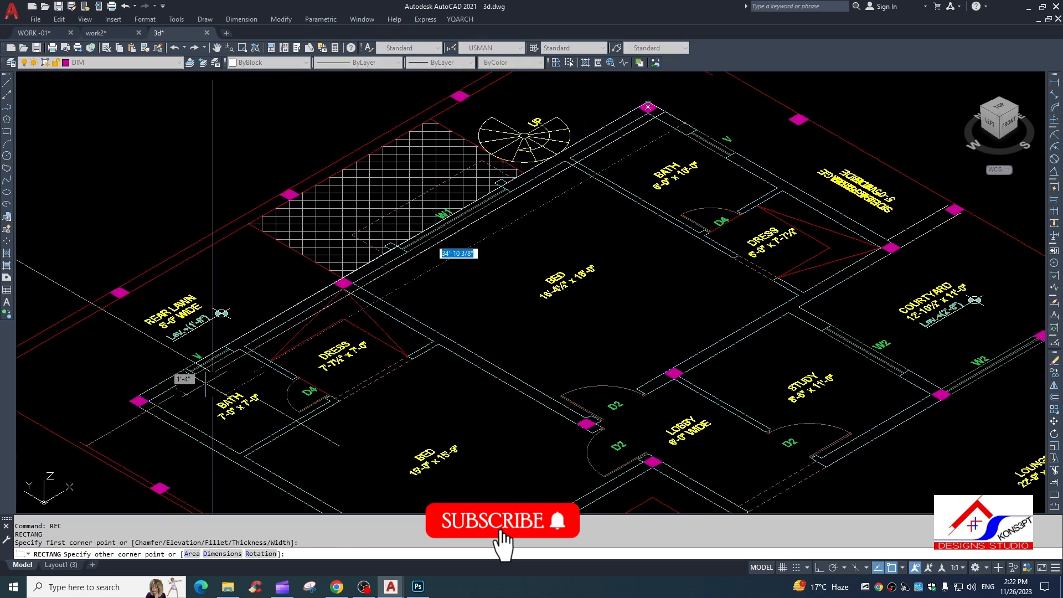
{"action": "left_click", "coordinate": [161, 408]}
{"action": "middle_click_drag", "start_coordinate": [205, 376], "coordinate": [269, 272]}
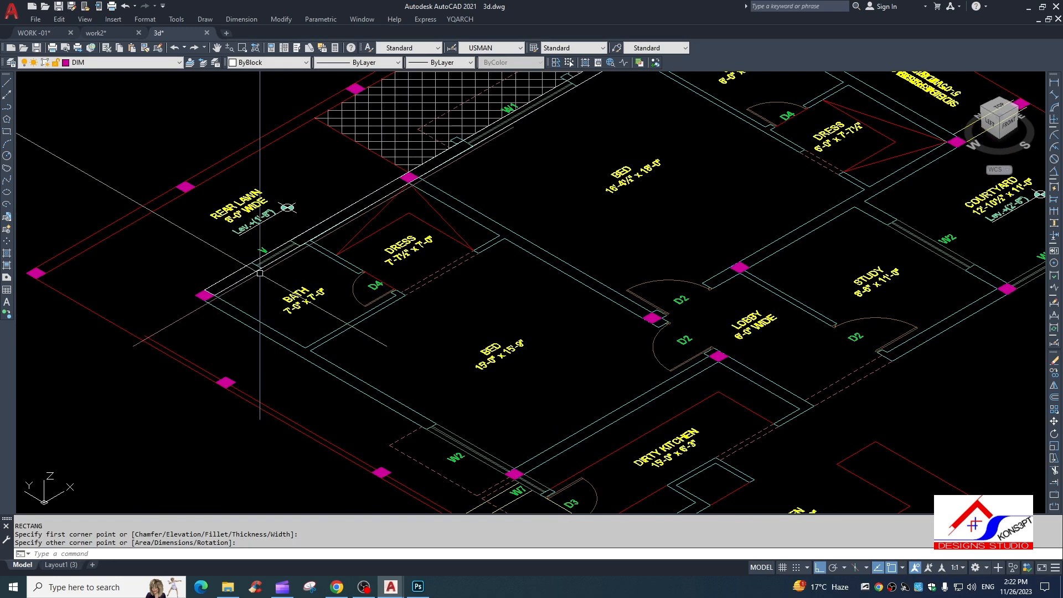
- Erase the rectangle traced along the rear wall
{"action": "left_click", "coordinate": [259, 274]}
{"action": "type", "text": "e"}
{"action": "key", "text": "Return"}
{"action": "key", "text": "Escape"}
- Make COLUMN the current layer, erase all the columns from the plan and turn all layers back on
{"action": "scroll", "coordinate": [226, 310], "scroll_direction": "up", "scroll_amount": 2}
{"action": "left_click", "coordinate": [226, 310]}
{"action": "key", "text": "Escape"}
{"action": "left_click", "coordinate": [218, 309]}
{"action": "key", "text": "Return"}
{"action": "left_click", "coordinate": [154, 189]}
{"action": "scroll", "coordinate": [541, 404], "scroll_direction": "down", "scroll_amount": 5}
{"action": "middle_click_drag", "start_coordinate": [541, 404], "coordinate": [547, 370]}
{"action": "left_click", "coordinate": [627, 470]}
{"action": "type", "text": "e"}
{"action": "key", "text": "Return"}
{"action": "type", "text": "n"}
{"action": "key", "text": "Return"}
{"action": "key", "text": "Escape"}
{"action": "key", "text": "Escape"}
{"action": "scroll", "coordinate": [528, 362], "scroll_direction": "up", "scroll_amount": 6}
{"action": "scroll", "coordinate": [451, 375], "scroll_direction": "down", "scroll_amount": 2}
{"action": "scroll", "coordinate": [353, 348], "scroll_direction": "up", "scroll_amount": 2}
{"action": "mouse_move", "coordinate": [353, 347]}
{"action": "middle_mouse_down"}
{"action": "mouse_move", "coordinate": [360, 392]}
{"action": "mouse_move", "coordinate": [350, 396]}
{"action": "middle_mouse_up"}
{"action": "scroll", "coordinate": [351, 396], "scroll_direction": "down", "scroll_amount": 2}
{"action": "type", "text": "bo"}
{"action": "key", "text": "Return"}
{"action": "key", "text": "Escape"}
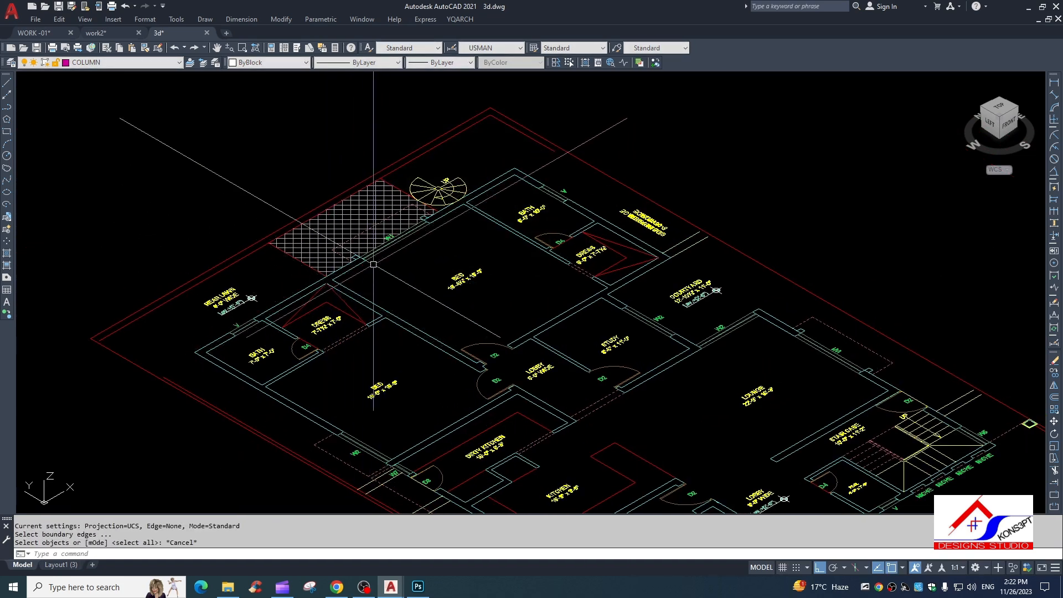
{"action": "key", "text": "Escape"}
- Trace the rear wall with a rectangle from the bath corner behind the larger bedroom to the opposite bath's outer corner
{"action": "type", "text": "rec"}
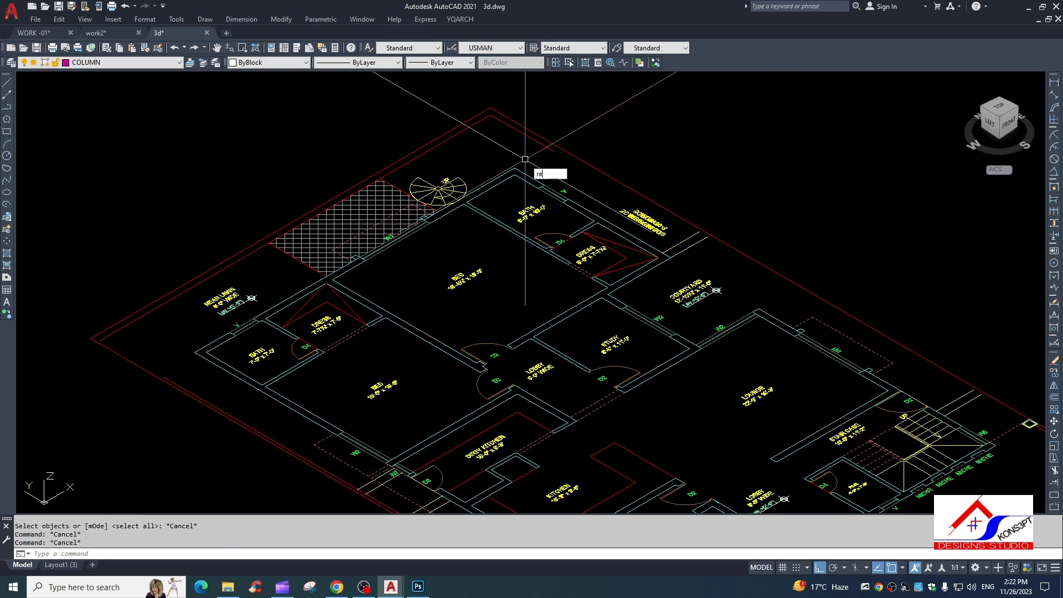
{"action": "key", "text": "Return"}
{"action": "scroll", "coordinate": [526, 158], "scroll_direction": "up", "scroll_amount": 2}
{"action": "left_click", "coordinate": [508, 177]}
{"action": "middle_click_drag", "start_coordinate": [172, 379], "coordinate": [389, 263]}
{"action": "left_click", "coordinate": [235, 356]}
- Trace the long outer wall along the side passage with a rectangle from the rear wall to the drawing room's front corner
{"action": "key", "text": "Return"}
{"action": "left_click", "coordinate": [214, 357]}
{"action": "scroll", "coordinate": [238, 365], "scroll_direction": "down", "scroll_amount": 4}
{"action": "middle_click_drag", "start_coordinate": [238, 365], "coordinate": [245, 249]}
{"action": "scroll", "coordinate": [354, 318], "scroll_direction": "up", "scroll_amount": 6}
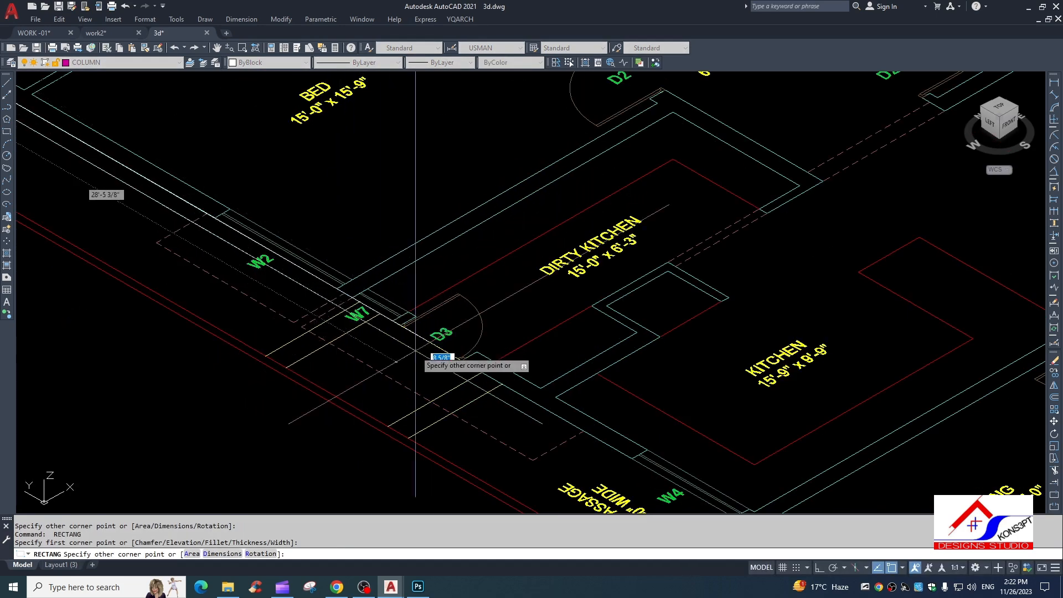
{"action": "scroll", "coordinate": [532, 374], "scroll_direction": "down", "scroll_amount": 2}
{"action": "middle_click_drag", "start_coordinate": [556, 388], "coordinate": [470, 337]}
{"action": "mouse_move", "coordinate": [702, 463]}
{"action": "middle_mouse_down"}
{"action": "mouse_move", "coordinate": [614, 409]}
{"action": "mouse_move", "coordinate": [689, 429]}
{"action": "middle_mouse_up"}
{"action": "scroll", "coordinate": [675, 414], "scroll_direction": "down", "scroll_amount": 2}
{"action": "scroll", "coordinate": [689, 429], "scroll_direction": "up", "scroll_amount": 4}
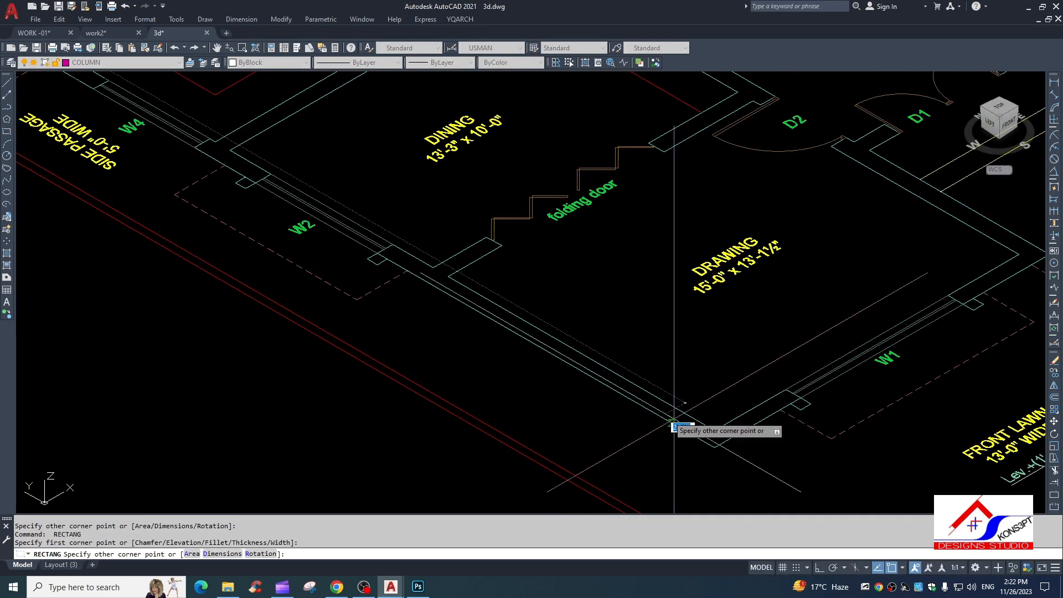
{"action": "left_click", "coordinate": [709, 443]}
- Trace the drawing room's front wall across window W1 with a rectangle
{"action": "key", "text": "Return"}
{"action": "left_click", "coordinate": [701, 440]}
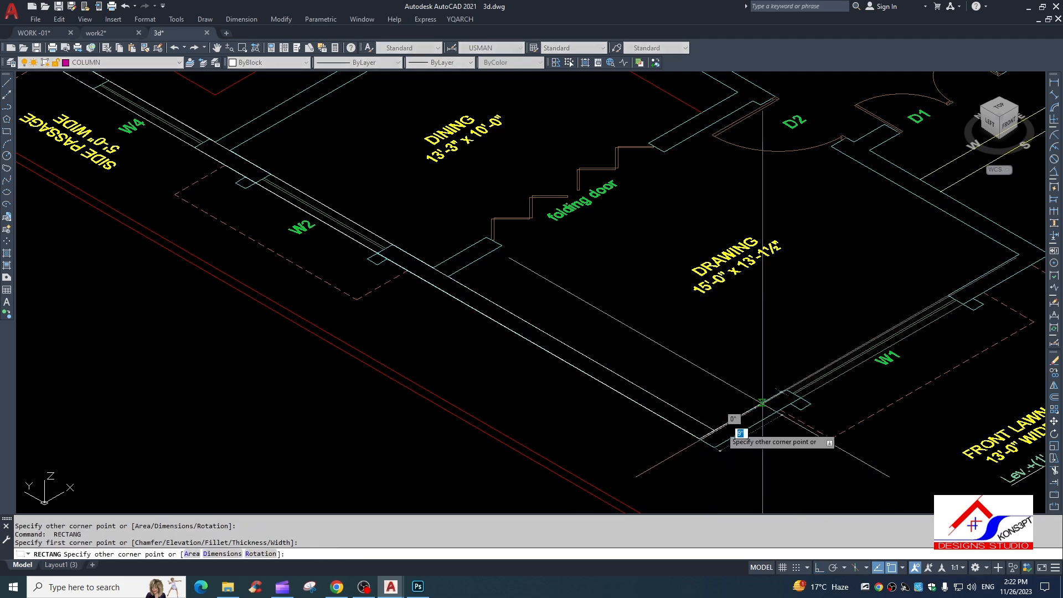
{"action": "middle_click_drag", "start_coordinate": [857, 355], "coordinate": [700, 358]}
{"action": "left_click", "coordinate": [892, 258]}
{"action": "scroll", "coordinate": [891, 257], "scroll_direction": "down", "scroll_amount": 2}
{"action": "middle_click_drag", "start_coordinate": [891, 257], "coordinate": [757, 355]}
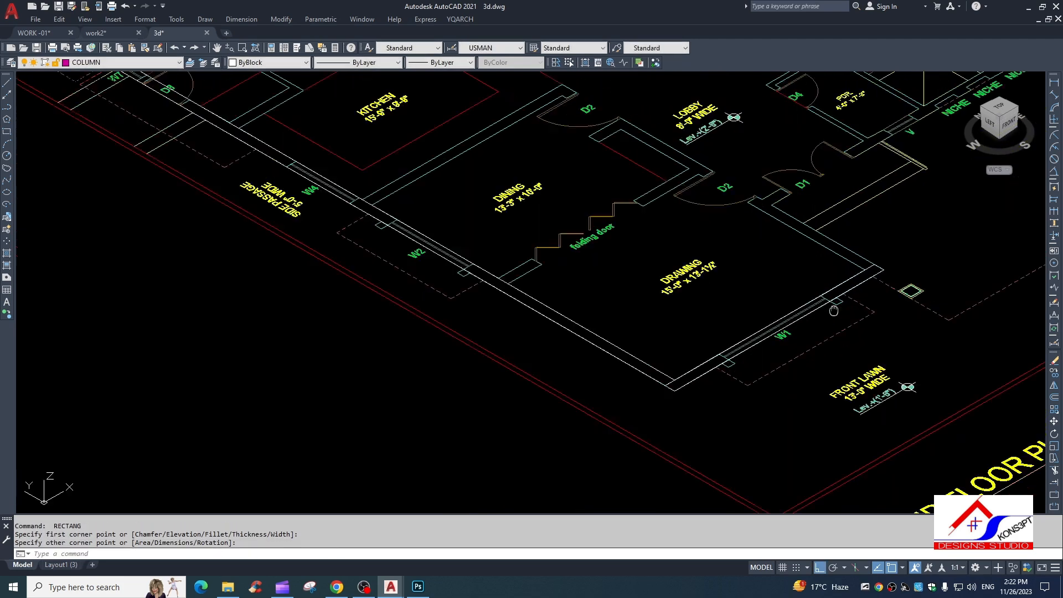
{"action": "scroll", "coordinate": [756, 356], "scroll_direction": "up", "scroll_amount": 2}
{"action": "key", "text": "Return"}
{"action": "left_click", "coordinate": [758, 356]}
{"action": "scroll", "coordinate": [587, 264], "scroll_direction": "up", "scroll_amount": 2}
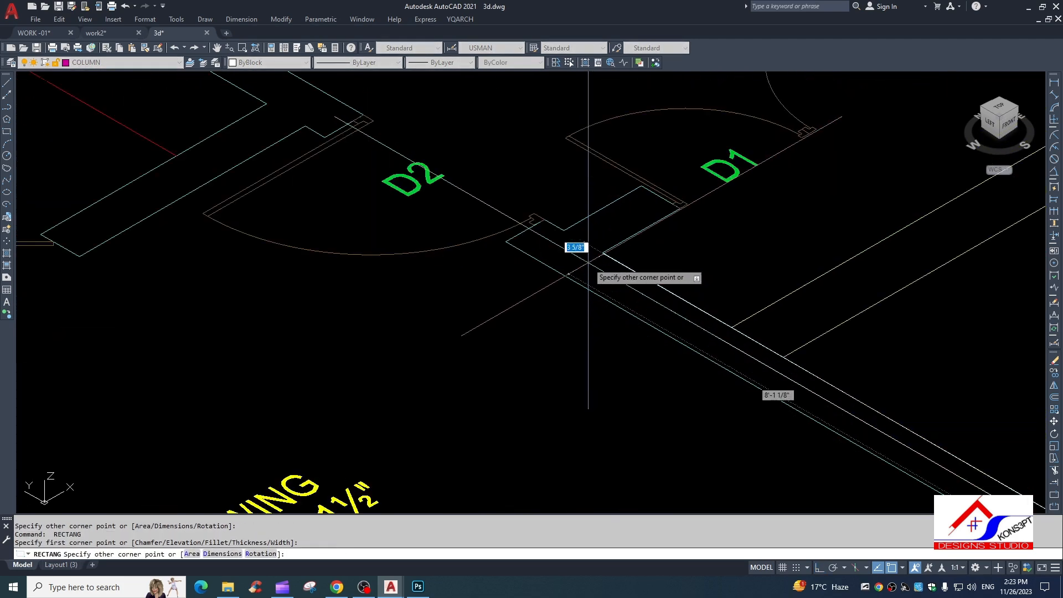
{"action": "key", "text": "Escape"}
- Trace the drawing room's porch-side wall with a rectangle from its front corner to the wall end beside door D2
{"action": "scroll", "coordinate": [709, 371], "scroll_direction": "down", "scroll_amount": 2}
{"action": "scroll", "coordinate": [817, 432], "scroll_direction": "up", "scroll_amount": 1}
{"action": "key", "text": "Return"}
{"action": "left_click", "coordinate": [818, 438]}
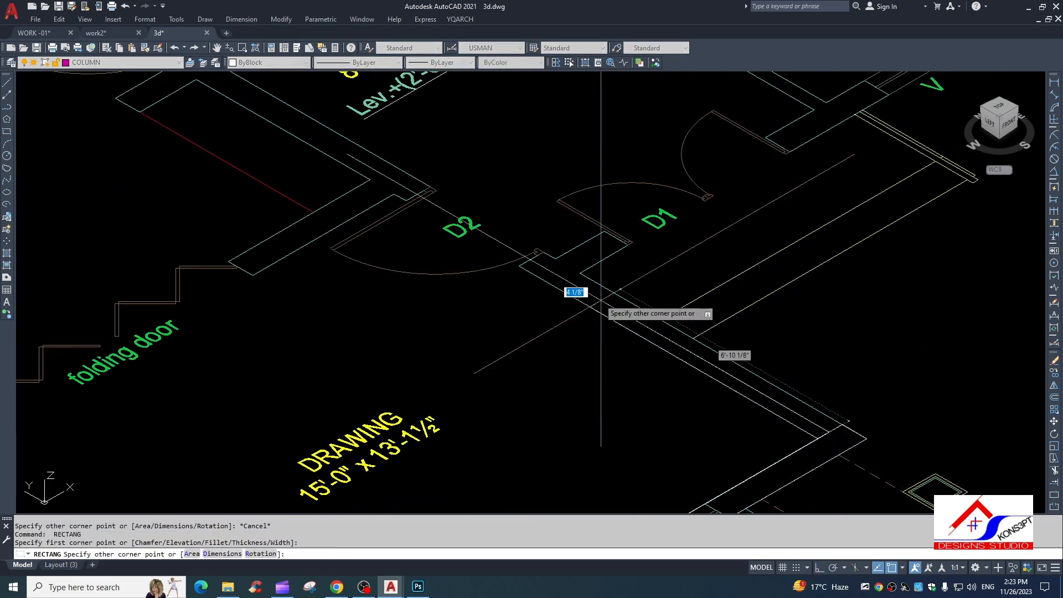
{"action": "left_click", "coordinate": [550, 256]}
- Trace the entrance wall across door D1 and the niches with a rectangle from beside door D2 to the staircase's outer corner
{"action": "key", "text": "Return"}
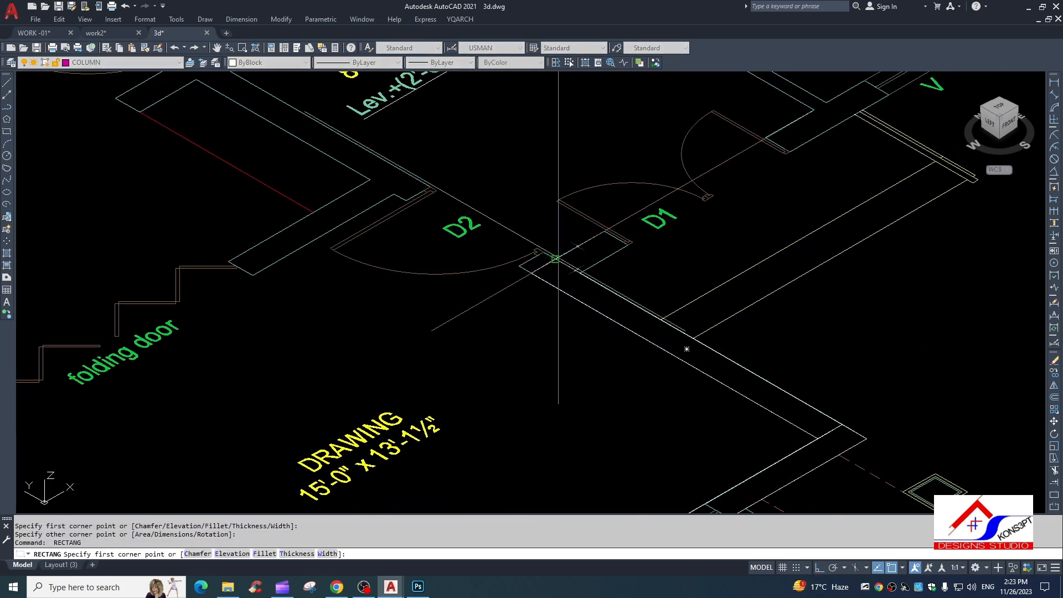
{"action": "left_click", "coordinate": [556, 259]}
{"action": "scroll", "coordinate": [645, 244], "scroll_direction": "down", "scroll_amount": 2}
{"action": "middle_click_drag", "start_coordinate": [645, 244], "coordinate": [547, 340]}
{"action": "middle_click_drag", "start_coordinate": [719, 245], "coordinate": [552, 319]}
{"action": "scroll", "coordinate": [803, 161], "scroll_direction": "up", "scroll_amount": 2}
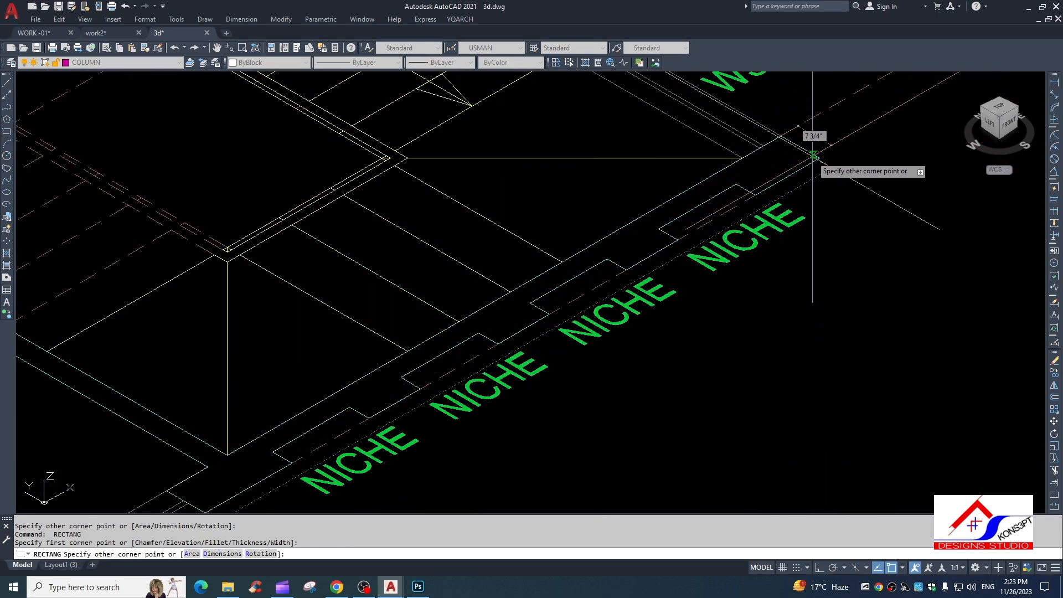
{"action": "left_click", "coordinate": [822, 159]}
- Trace the staircase and lounge side wall across window W1 with a rectangle ending at the lounge's courtyard corner
{"action": "scroll", "coordinate": [752, 293], "scroll_direction": "down", "scroll_amount": 2}
{"action": "middle_click_drag", "start_coordinate": [752, 293], "coordinate": [745, 421]}
{"action": "scroll", "coordinate": [765, 371], "scroll_direction": "up", "scroll_amount": 2}
{"action": "key", "text": "Return"}
{"action": "left_click", "coordinate": [748, 319]}
{"action": "scroll", "coordinate": [739, 313], "scroll_direction": "down", "scroll_amount": 4}
{"action": "middle_click_drag", "start_coordinate": [714, 314], "coordinate": [553, 288]}
{"action": "scroll", "coordinate": [553, 289], "scroll_direction": "down", "scroll_amount": 2}
{"action": "middle_click_drag", "start_coordinate": [443, 258], "coordinate": [581, 358]}
{"action": "scroll", "coordinate": [492, 273], "scroll_direction": "up", "scroll_amount": 3}
{"action": "scroll", "coordinate": [492, 272], "scroll_direction": "up", "scroll_amount": 2}
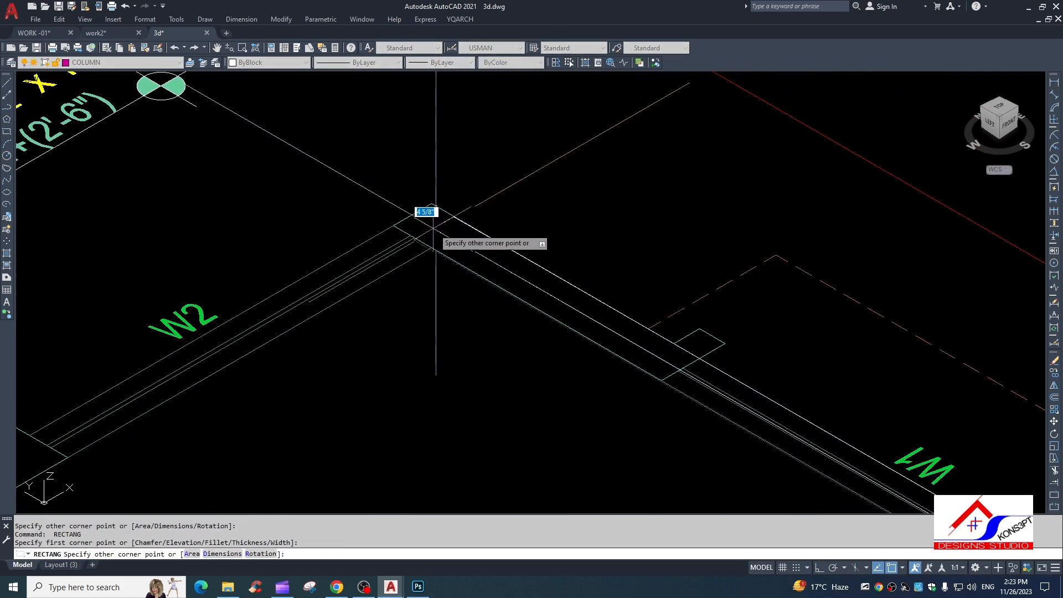
{"action": "left_click", "coordinate": [398, 224]}
- Trace the wall between the lounge and the courtyard across window W2 with a rectangle
{"action": "key", "text": "Return"}
{"action": "left_click", "coordinate": [431, 247]}
{"action": "scroll", "coordinate": [394, 285], "scroll_direction": "down", "scroll_amount": 2}
{"action": "middle_click_drag", "start_coordinate": [394, 285], "coordinate": [485, 238]}
{"action": "left_click", "coordinate": [286, 340]}
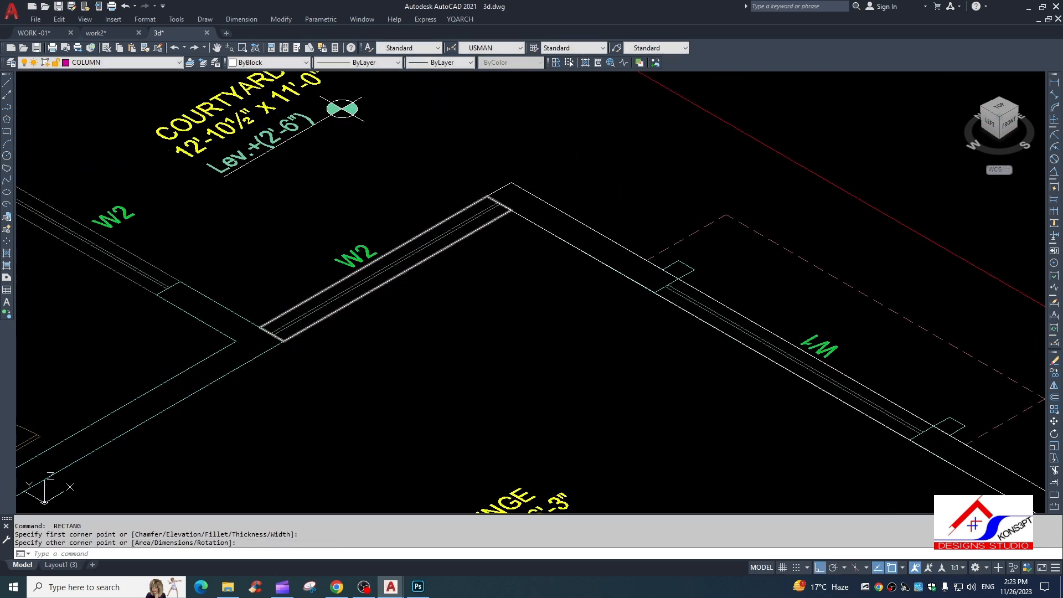
- Trace the wall between the study and the courtyard across its W2 window with a rectangle
{"action": "key", "text": "Return"}
{"action": "left_click", "coordinate": [286, 342]}
{"action": "middle_click_drag", "start_coordinate": [204, 284], "coordinate": [720, 385]}
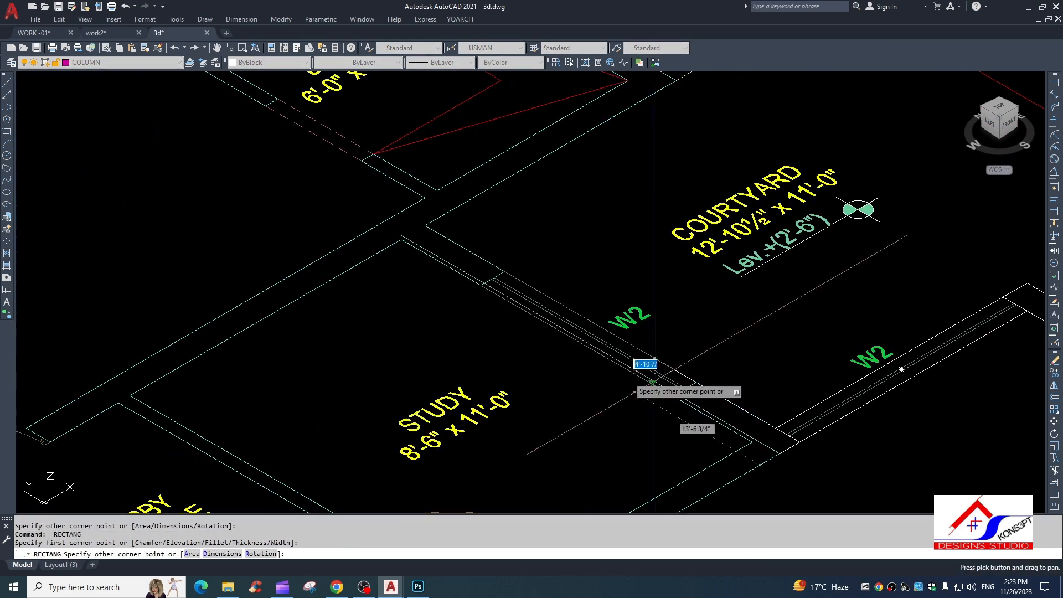
{"action": "left_click", "coordinate": [401, 240]}
- Trace the wall between the dress and the courtyard with a rectangle starting at the study's inner corner
{"action": "key", "text": "Return"}
{"action": "left_click", "coordinate": [401, 240]}
{"action": "middle_click_drag", "start_coordinate": [499, 183], "coordinate": [470, 255]}
{"action": "scroll", "coordinate": [471, 254], "scroll_direction": "down", "scroll_amount": 2}
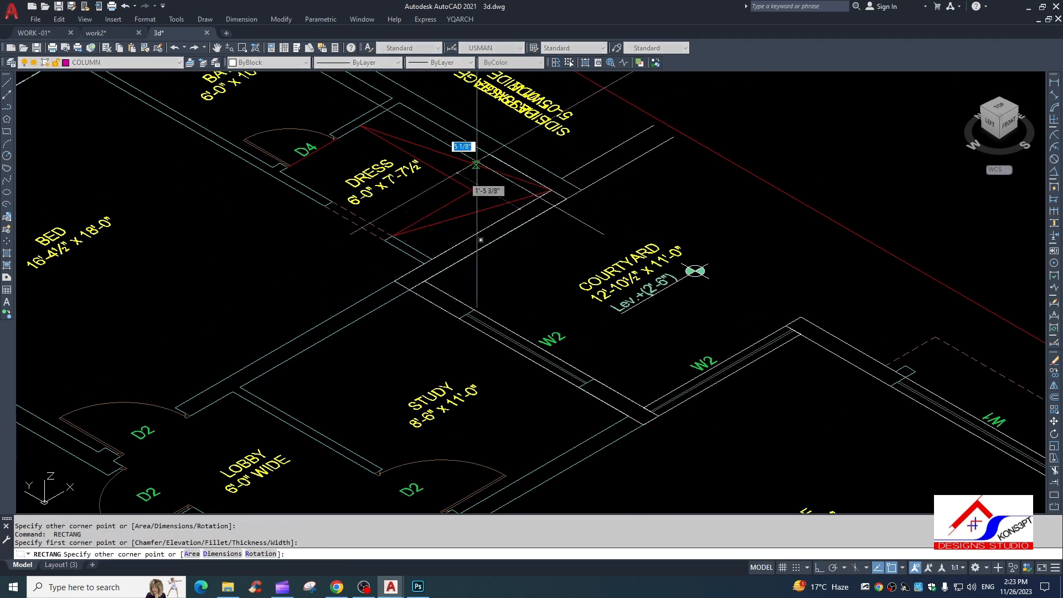
- Trace the outer side wall of the dress and bath with a rectangle from the courtyard corner to the rear corner
{"action": "scroll", "coordinate": [526, 237], "scroll_direction": "down", "scroll_amount": 3}
{"action": "scroll", "coordinate": [563, 269], "scroll_direction": "up", "scroll_amount": 3}
{"action": "key", "text": "Escape"}
{"action": "key", "text": "Return"}
{"action": "left_click", "coordinate": [555, 271]}
{"action": "middle_click_drag", "start_coordinate": [418, 171], "coordinate": [636, 368]}
{"action": "scroll", "coordinate": [636, 367], "scroll_direction": "down", "scroll_amount": 2}
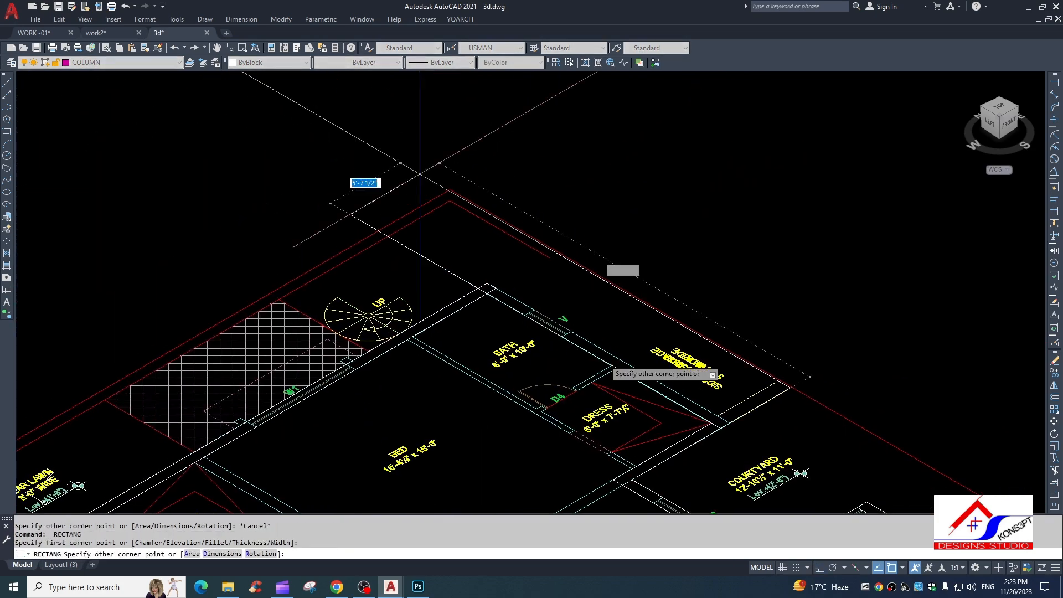
{"action": "scroll", "coordinate": [454, 286], "scroll_direction": "up", "scroll_amount": 4}
{"action": "key", "text": "Escape"}
{"action": "scroll", "coordinate": [547, 211], "scroll_direction": "down", "scroll_amount": 4}
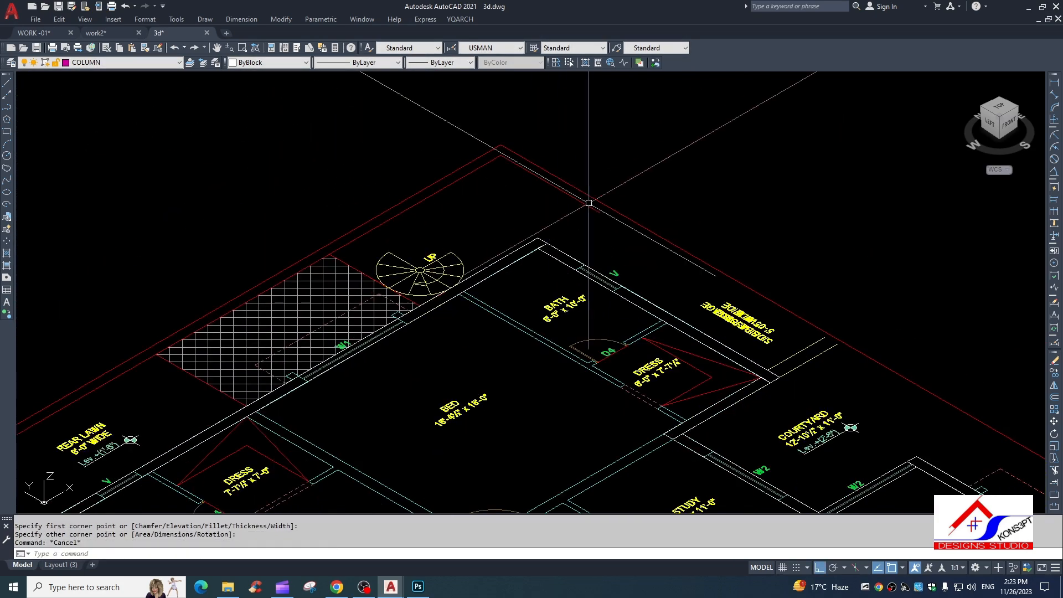
- Start a polyline at the smaller bath's outer rear corner and run it along the rear wall to the opposite corner
{"action": "scroll", "coordinate": [515, 205], "scroll_direction": "down", "scroll_amount": 5}
{"action": "mouse_move", "coordinate": [595, 335]}
{"action": "middle_mouse_down"}
{"action": "mouse_move", "coordinate": [566, 312]}
{"action": "mouse_move", "coordinate": [588, 334]}
{"action": "mouse_move", "coordinate": [593, 322]}
{"action": "middle_mouse_up"}
{"action": "scroll", "coordinate": [579, 266], "scroll_direction": "up", "scroll_amount": 4}
{"action": "scroll", "coordinate": [586, 314], "scroll_direction": "down", "scroll_amount": 2}
{"action": "middle_click_drag", "start_coordinate": [502, 265], "coordinate": [520, 274]}
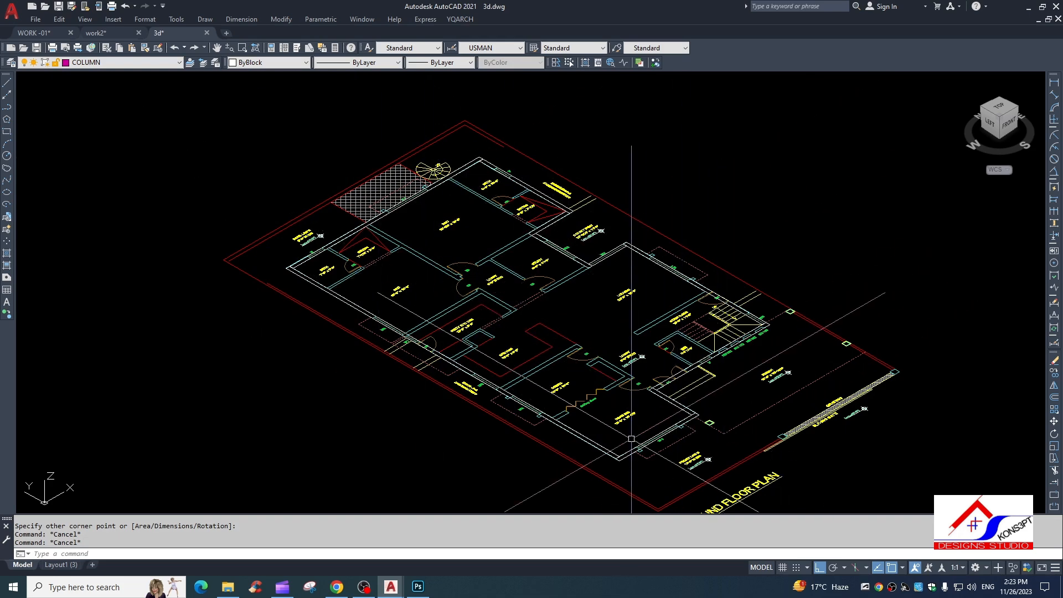
{"action": "scroll", "coordinate": [550, 320], "scroll_direction": "down", "scroll_amount": 2}
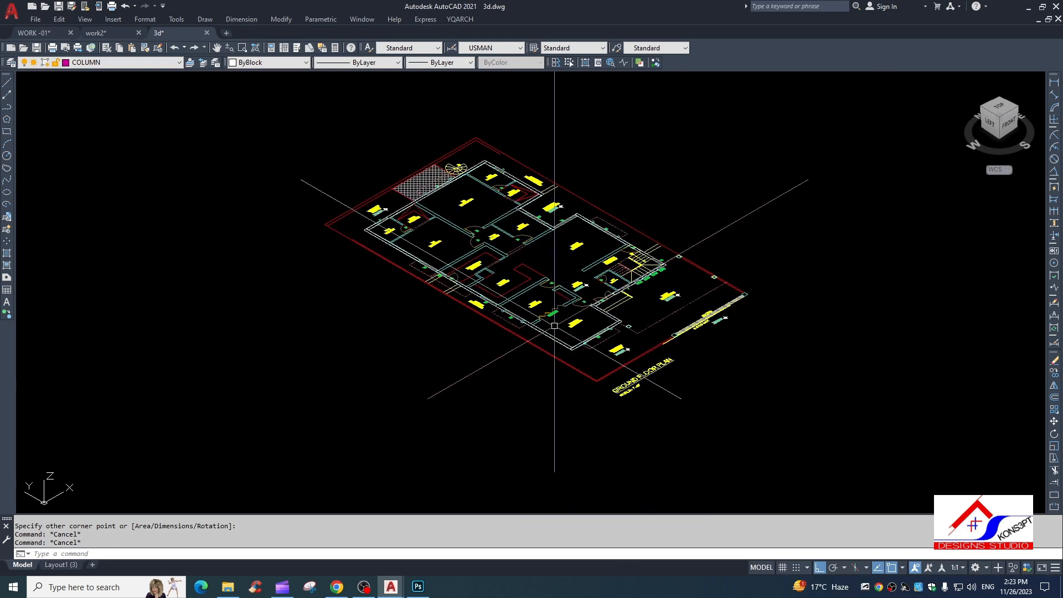
{"action": "scroll", "coordinate": [405, 251], "scroll_direction": "up", "scroll_amount": 5}
{"action": "type", "text": "l"}
{"action": "key", "text": "Return"}
{"action": "left_click", "coordinate": [322, 274]}
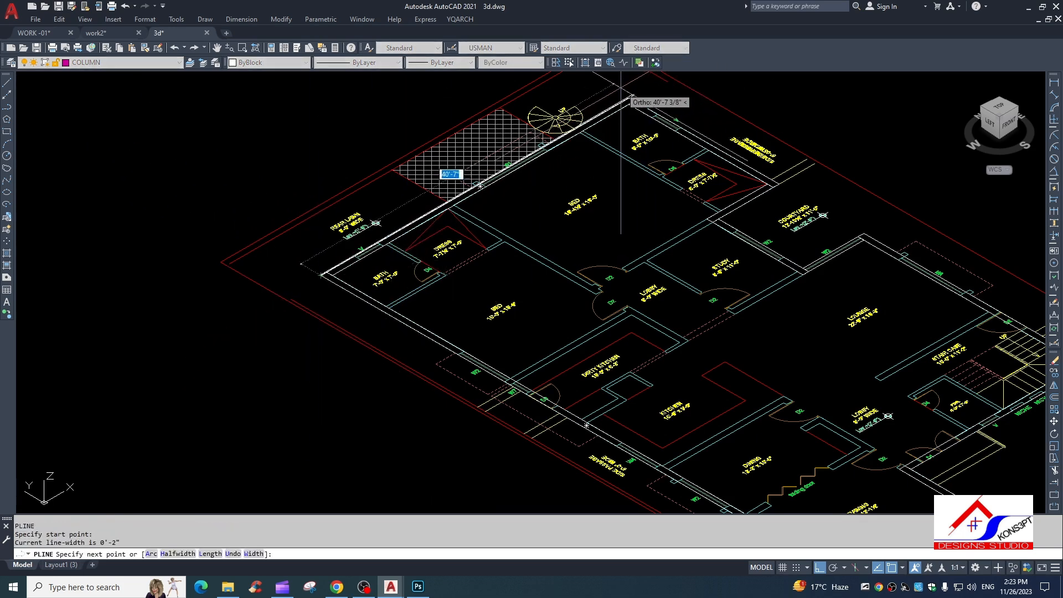
{"action": "left_click", "coordinate": [629, 97]}
- Continue the polyline around the dress corner and along the courtyard recess to the corner where the study meets the lounge
{"action": "scroll", "coordinate": [750, 180], "scroll_direction": "up", "scroll_amount": 4}
{"action": "left_click", "coordinate": [819, 189]}
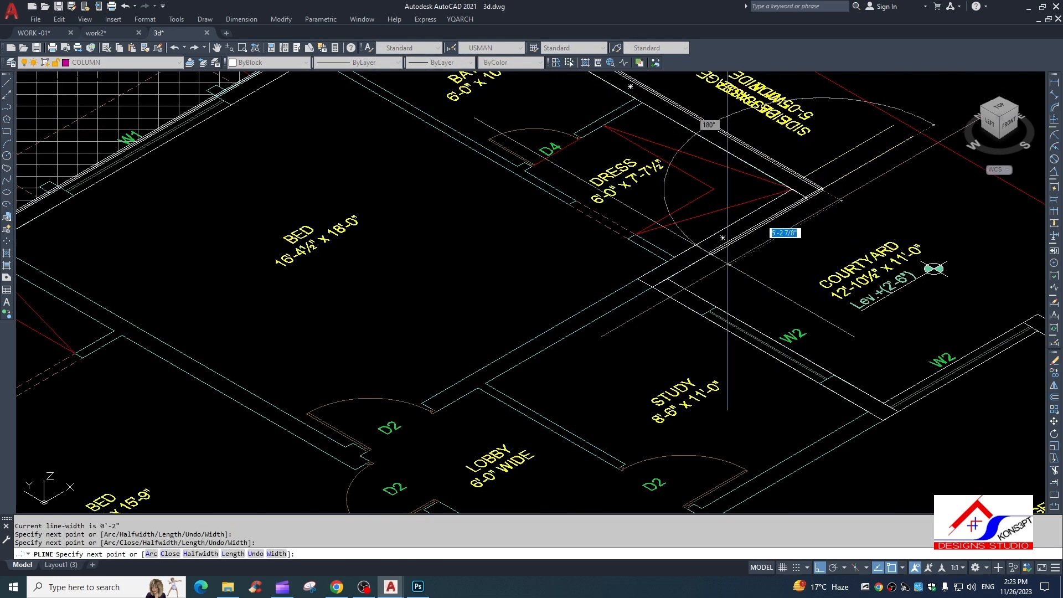
{"action": "left_click", "coordinate": [667, 280]}
{"action": "middle_click_drag", "start_coordinate": [962, 368], "coordinate": [746, 320]}
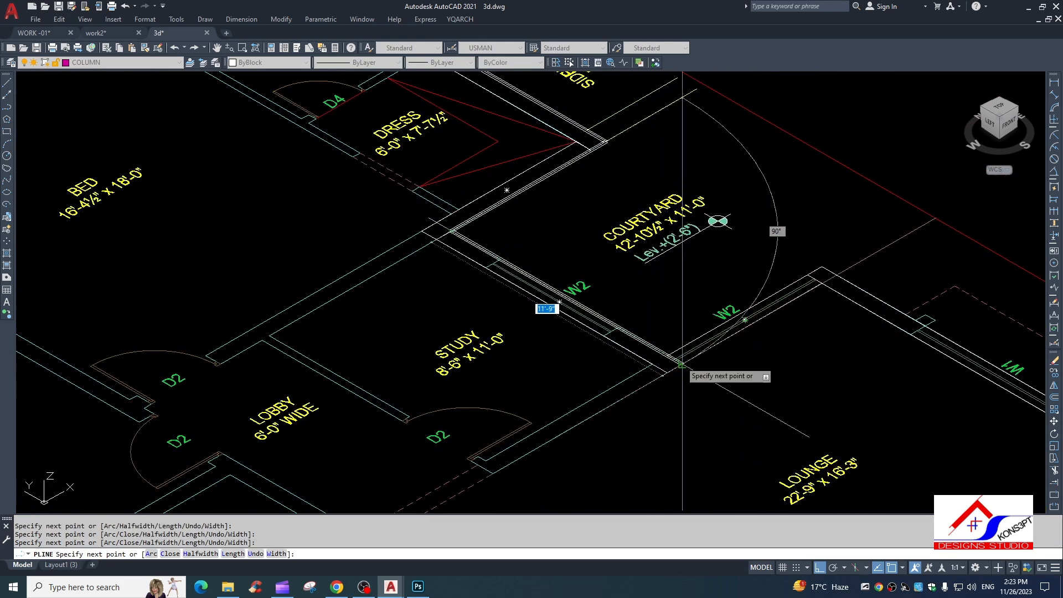
{"action": "left_click", "coordinate": [667, 357]}
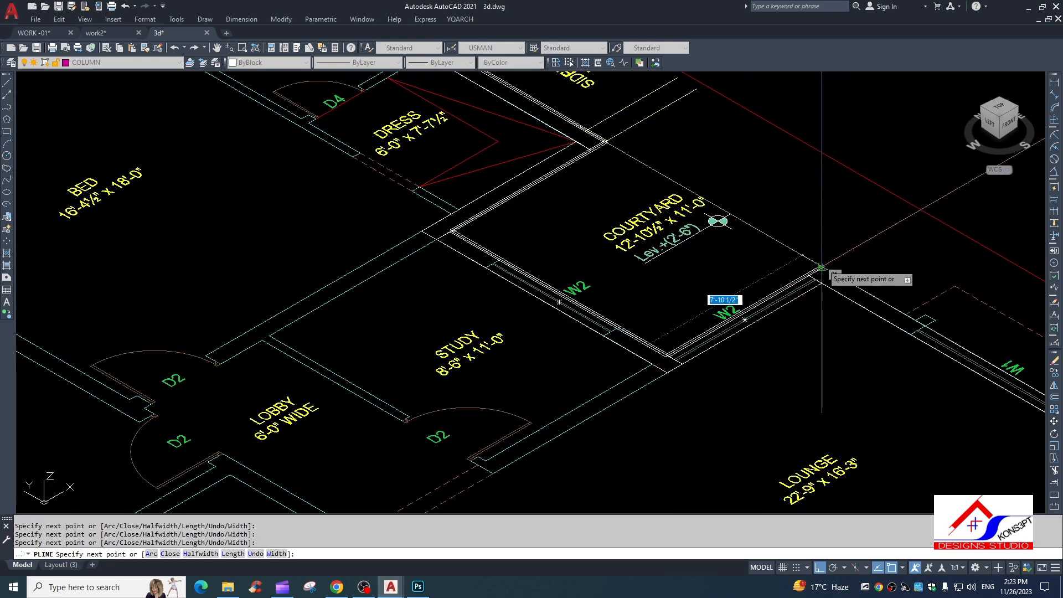
- Continue the polyline around the lounge and staircase outer corners and along the niche wall to the drawing room's side wall at D1
{"action": "scroll", "coordinate": [820, 271], "scroll_direction": "down", "scroll_amount": 3}
{"action": "middle_click_drag", "start_coordinate": [549, 225], "coordinate": [375, 149]}
{"action": "scroll", "coordinate": [818, 364], "scroll_direction": "up", "scroll_amount": 5}
{"action": "left_click", "coordinate": [916, 368]}
{"action": "scroll", "coordinate": [770, 440], "scroll_direction": "down", "scroll_amount": 3}
{"action": "middle_click_drag", "start_coordinate": [770, 439], "coordinate": [795, 272]}
{"action": "middle_click_drag", "start_coordinate": [617, 368], "coordinate": [700, 247]}
{"action": "scroll", "coordinate": [498, 401], "scroll_direction": "up", "scroll_amount": 3}
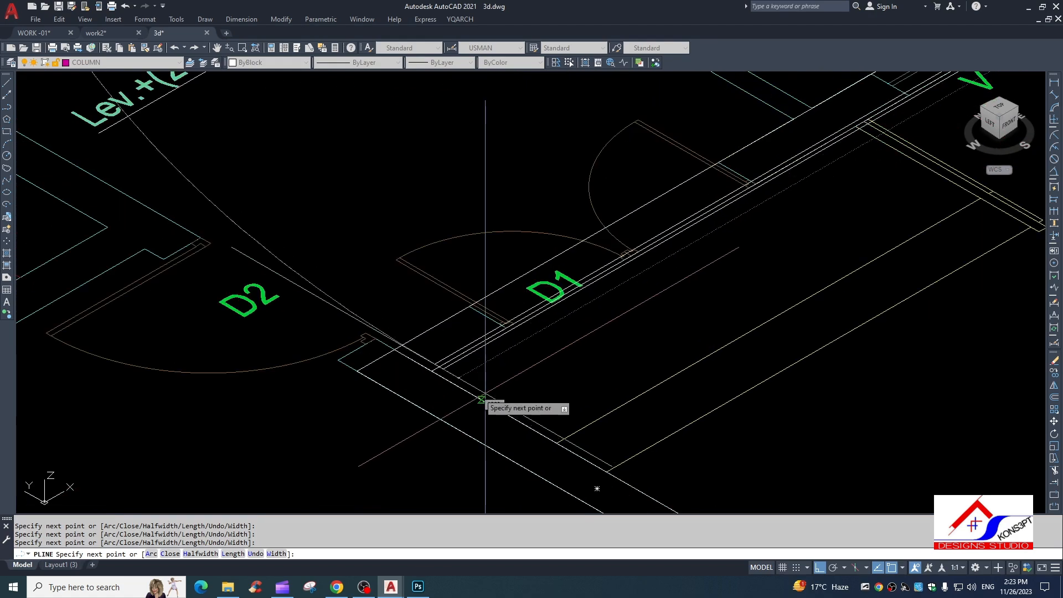
{"action": "left_click", "coordinate": [435, 373]}
- Continue the polyline along the drawing room's side wall and across its front wall at W1 to the side-passage corner
{"action": "scroll", "coordinate": [548, 440], "scroll_direction": "down", "scroll_amount": 2}
{"action": "middle_click_drag", "start_coordinate": [548, 440], "coordinate": [490, 204]}
{"action": "left_click", "coordinate": [693, 322]}
{"action": "scroll", "coordinate": [528, 433], "scroll_direction": "down", "scroll_amount": 2}
{"action": "middle_click_drag", "start_coordinate": [528, 433], "coordinate": [662, 273]}
{"action": "scroll", "coordinate": [446, 388], "scroll_direction": "up", "scroll_amount": 2}
{"action": "left_click", "coordinate": [447, 393]}
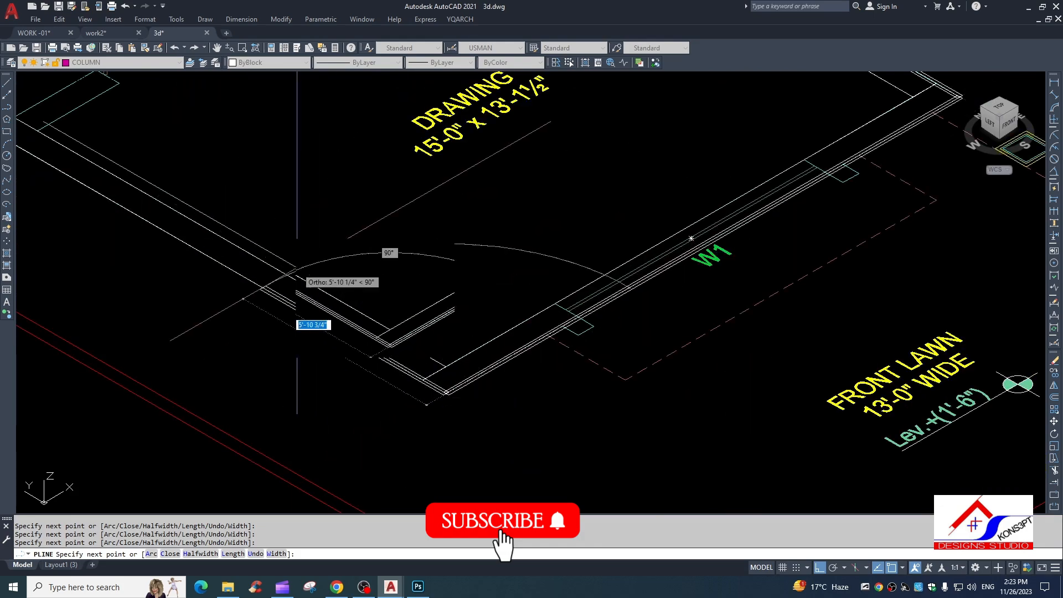
- Run the polyline along the side-passage wall back to the smaller bath's rear corner and close it
{"action": "scroll", "coordinate": [300, 273], "scroll_direction": "down", "scroll_amount": 4}
{"action": "middle_click_drag", "start_coordinate": [299, 273], "coordinate": [665, 372]}
{"action": "middle_click_drag", "start_coordinate": [280, 147], "coordinate": [707, 416]}
{"action": "scroll", "coordinate": [333, 222], "scroll_direction": "up", "scroll_amount": 2}
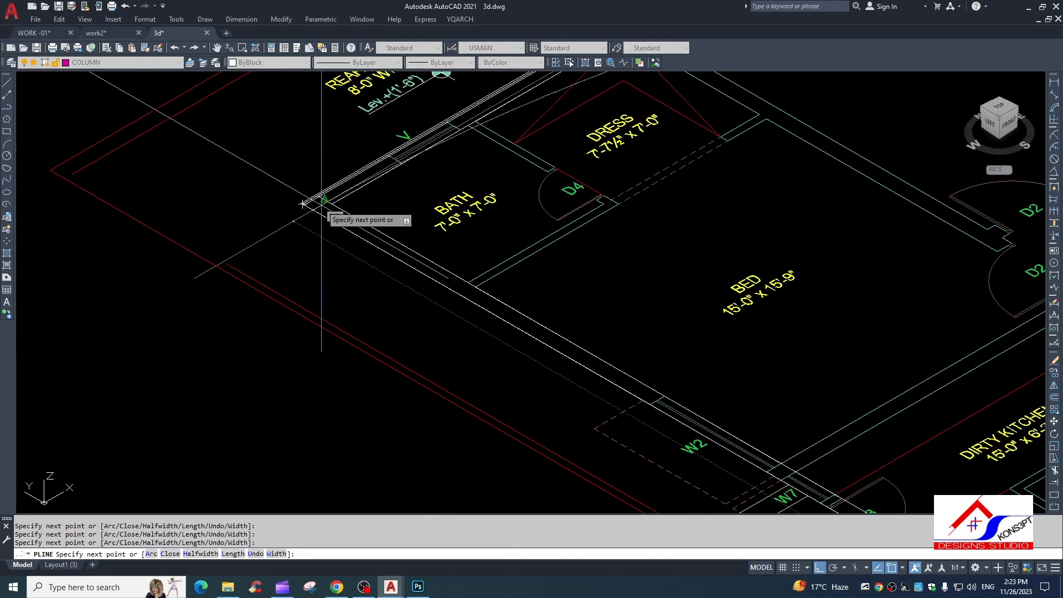
{"action": "left_click", "coordinate": [322, 204]}
{"action": "type", "text": "c"}
{"action": "key", "text": "Return"}
{"action": "scroll", "coordinate": [326, 231], "scroll_direction": "down", "scroll_amount": 2}
- Offset the closed outer wall polyline inward by 9
{"action": "type", "text": "o"}
{"action": "key", "text": "Return"}
{"action": "type", "text": "9"}
{"action": "key", "text": "Return"}
{"action": "scroll", "coordinate": [348, 286], "scroll_direction": "up", "scroll_amount": 2}
{"action": "left_click", "coordinate": [323, 259]}
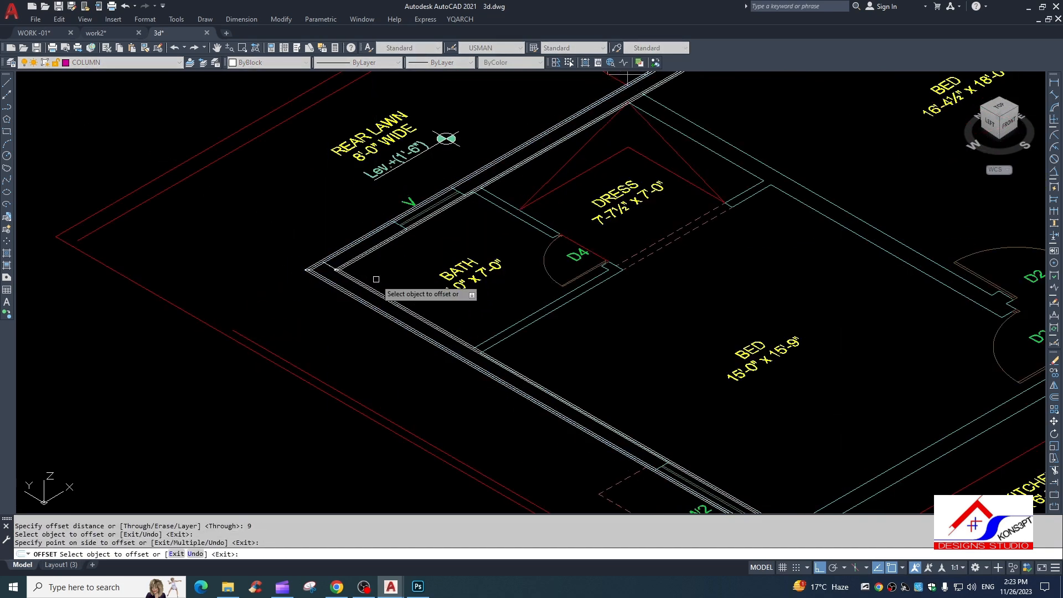
{"action": "left_click", "coordinate": [375, 277]}
{"action": "key", "text": "Escape"}
- Move the outer and inner wall polylines off the plan into the empty space beside it
{"action": "left_click", "coordinate": [343, 250]}
{"action": "scroll", "coordinate": [446, 249], "scroll_direction": "down", "scroll_amount": 8}
{"action": "type", "text": ","}
{"action": "key", "text": "Return"}
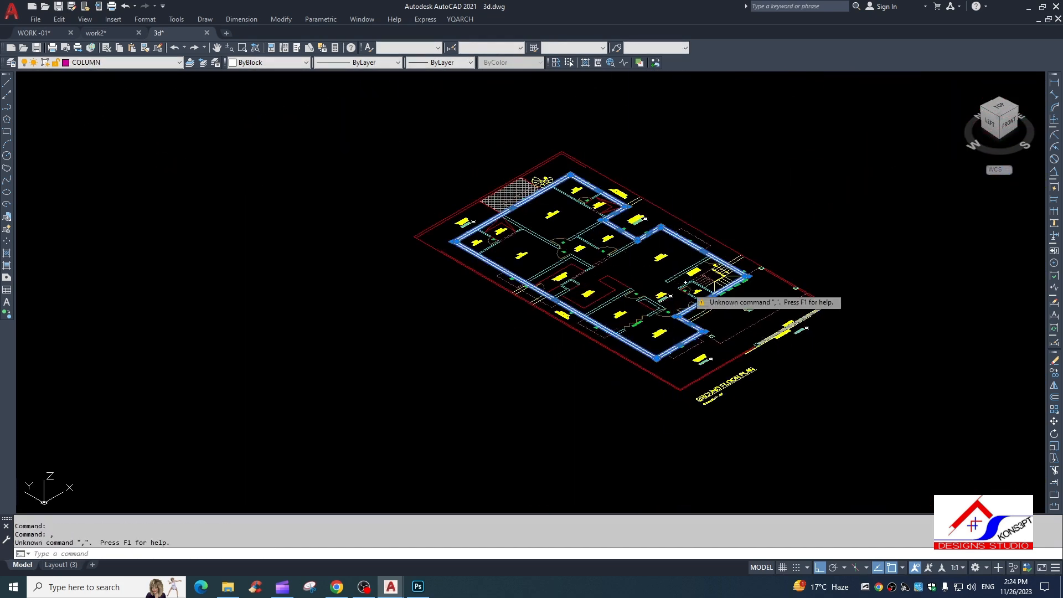
{"action": "type", "text": "m"}
{"action": "key", "text": "Return"}
{"action": "left_click", "coordinate": [693, 303]}
{"action": "left_click", "coordinate": [462, 412]}
{"action": "key", "text": "Escape"}
- Erase the tracing rectangles left on the outer walls of the ground floor plan
{"action": "scroll", "coordinate": [466, 221], "scroll_direction": "up", "scroll_amount": 4}
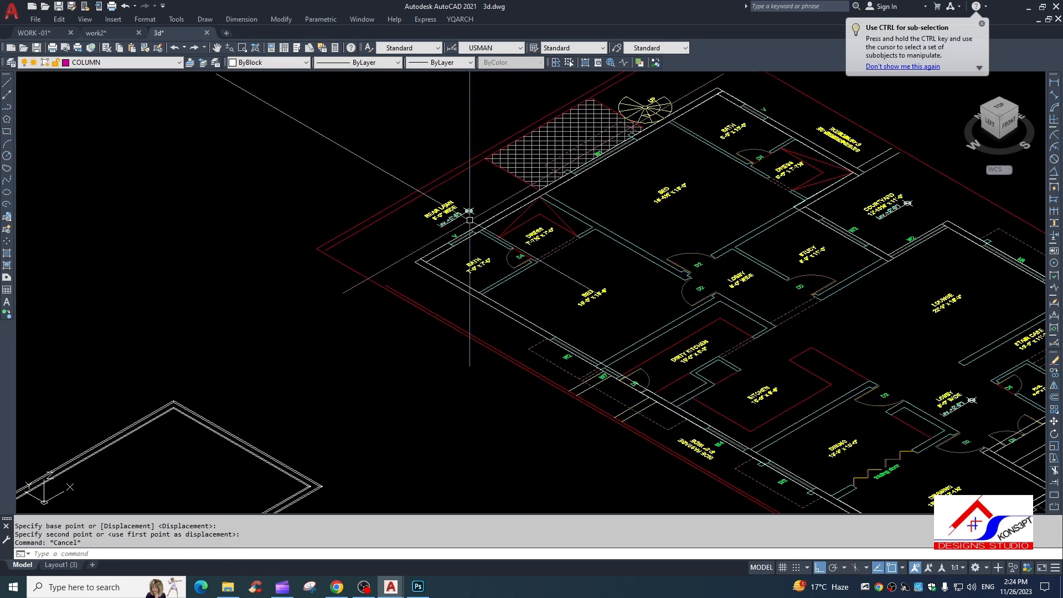
{"action": "left_click", "coordinate": [452, 248]}
{"action": "type", "text": "e"}
{"action": "key", "text": "Return"}
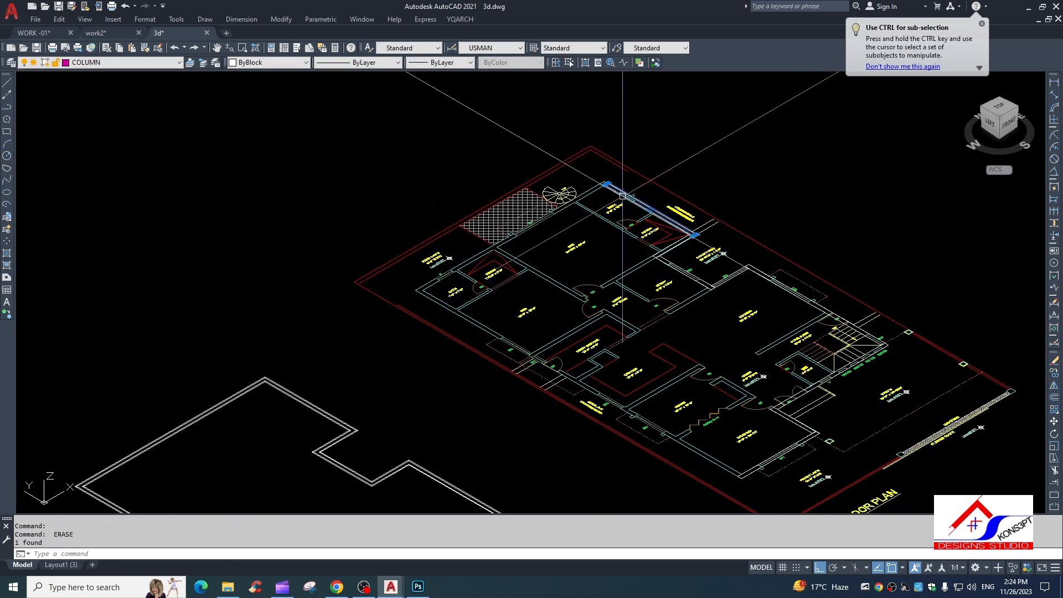
{"action": "left_click", "coordinate": [700, 281]}
{"action": "left_click", "coordinate": [696, 282]}
{"action": "left_click", "coordinate": [694, 282]}
{"action": "key", "text": "space"}
{"action": "key", "text": "Escape"}
{"action": "scroll", "coordinate": [700, 282], "scroll_direction": "up", "scroll_amount": 2}
{"action": "left_click", "coordinate": [809, 283]}
{"action": "key", "text": "space"}
{"action": "middle_click_drag", "start_coordinate": [755, 304], "coordinate": [731, 284]}
{"action": "scroll", "coordinate": [633, 208], "scroll_direction": "down", "scroll_amount": 2}
{"action": "middle_click_drag", "start_coordinate": [633, 209], "coordinate": [610, 196]}
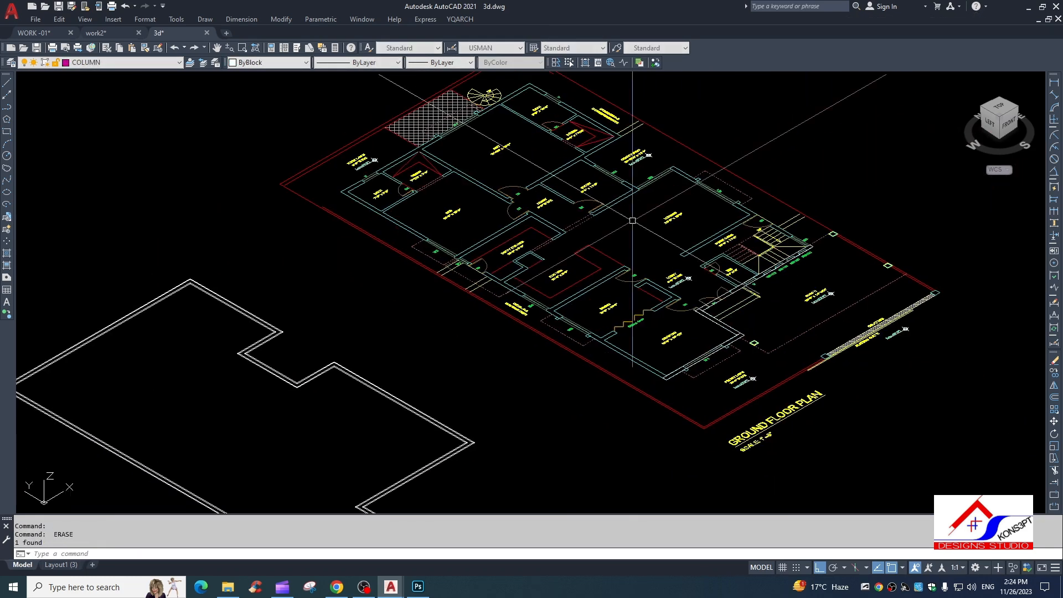
{"action": "scroll", "coordinate": [775, 268], "scroll_direction": "up", "scroll_amount": 2}
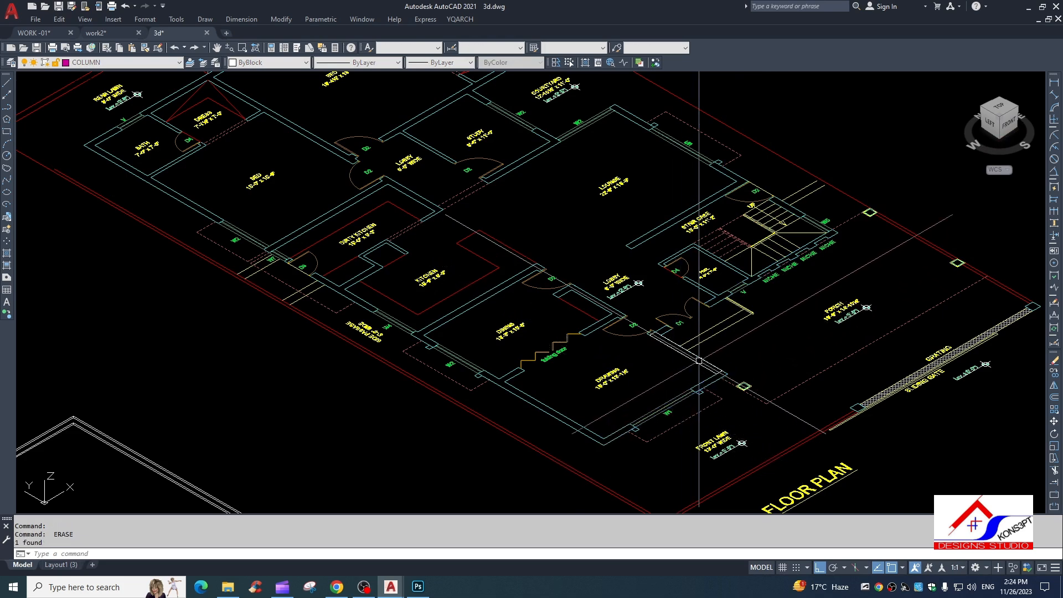
{"action": "scroll", "coordinate": [568, 356], "scroll_direction": "down", "scroll_amount": 3}
{"action": "middle_click_drag", "start_coordinate": [522, 375], "coordinate": [577, 264]}
{"action": "key", "text": "Escape"}
{"action": "key", "text": "Escape"}
{"action": "key", "text": "Escape"}
- Examine the moved double wall outline against the ground floor plan
{"action": "middle_click_drag", "start_coordinate": [553, 316], "coordinate": [745, 322]}
{"action": "scroll", "coordinate": [679, 280], "scroll_direction": "up", "scroll_amount": 4}
{"action": "scroll", "coordinate": [684, 331], "scroll_direction": "down", "scroll_amount": 2}
{"action": "middle_click_drag", "start_coordinate": [684, 331], "coordinate": [692, 285]}
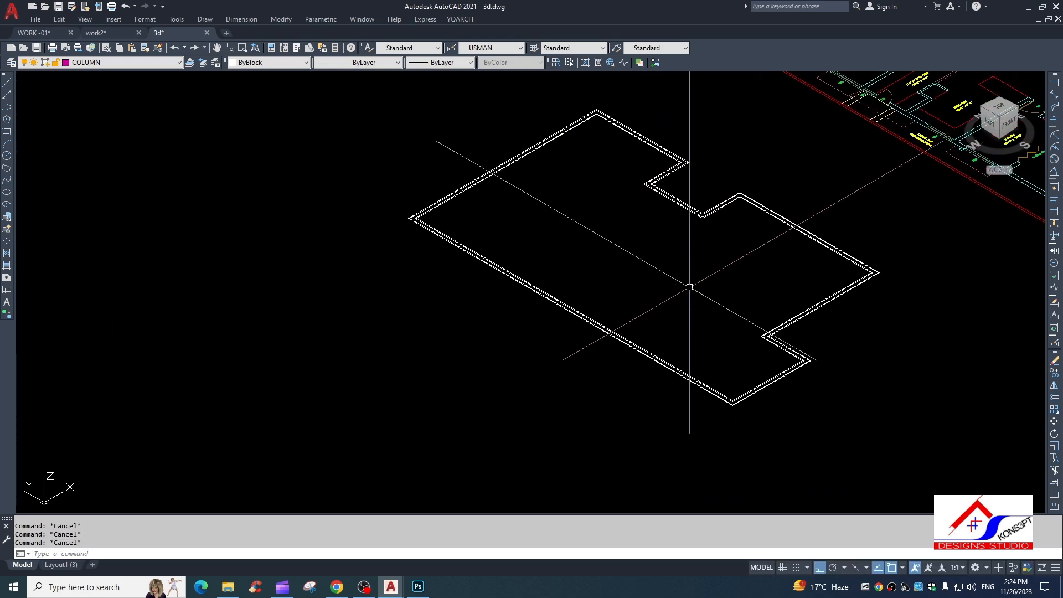
{"action": "key", "text": "Escape"}
{"action": "scroll", "coordinate": [686, 353], "scroll_direction": "down", "scroll_amount": 2}
{"action": "middle_click_drag", "start_coordinate": [685, 352], "coordinate": [581, 376]}
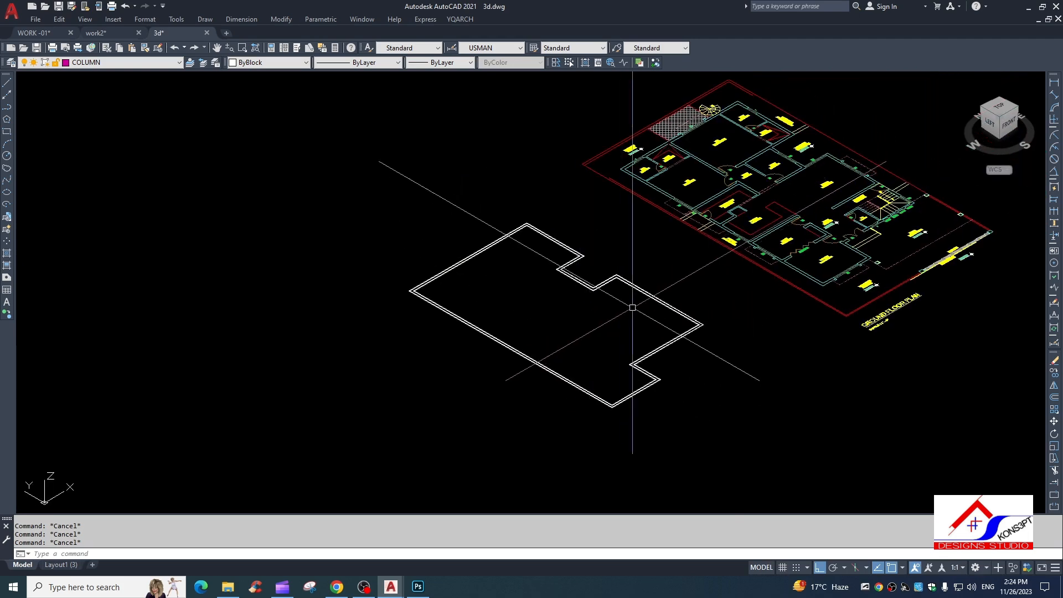
{"action": "scroll", "coordinate": [644, 142], "scroll_direction": "up", "scroll_amount": 4}
{"action": "middle_click_drag", "start_coordinate": [644, 141], "coordinate": [427, 171]}
{"action": "scroll", "coordinate": [616, 318], "scroll_direction": "down", "scroll_amount": 4}
{"action": "middle_click_drag", "start_coordinate": [616, 317], "coordinate": [626, 289]}
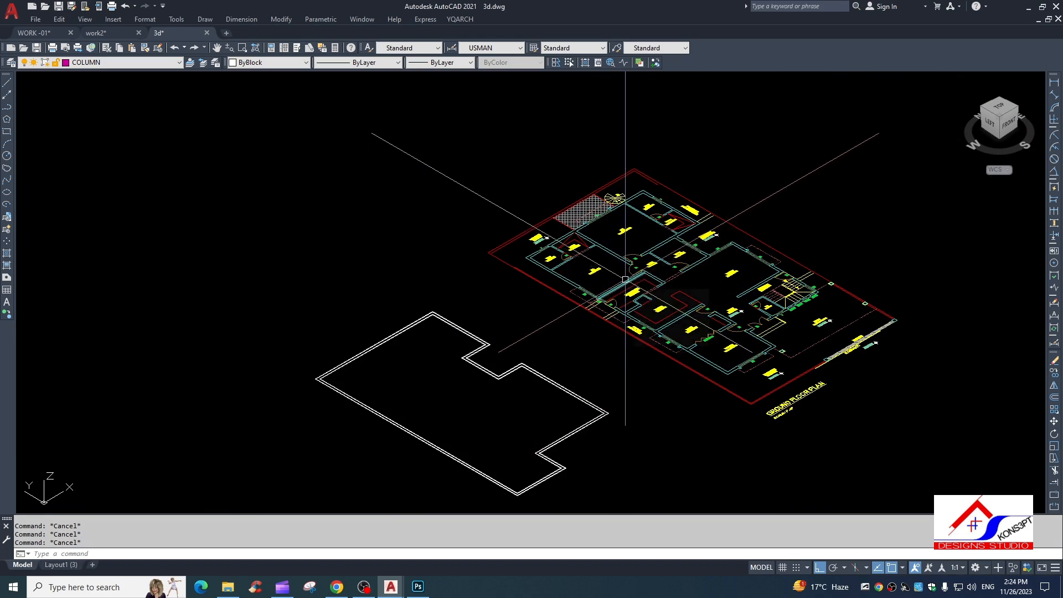
{"action": "middle_click_drag", "start_coordinate": [621, 323], "coordinate": [632, 265]}
{"action": "scroll", "coordinate": [512, 337], "scroll_direction": "up", "scroll_amount": 2}
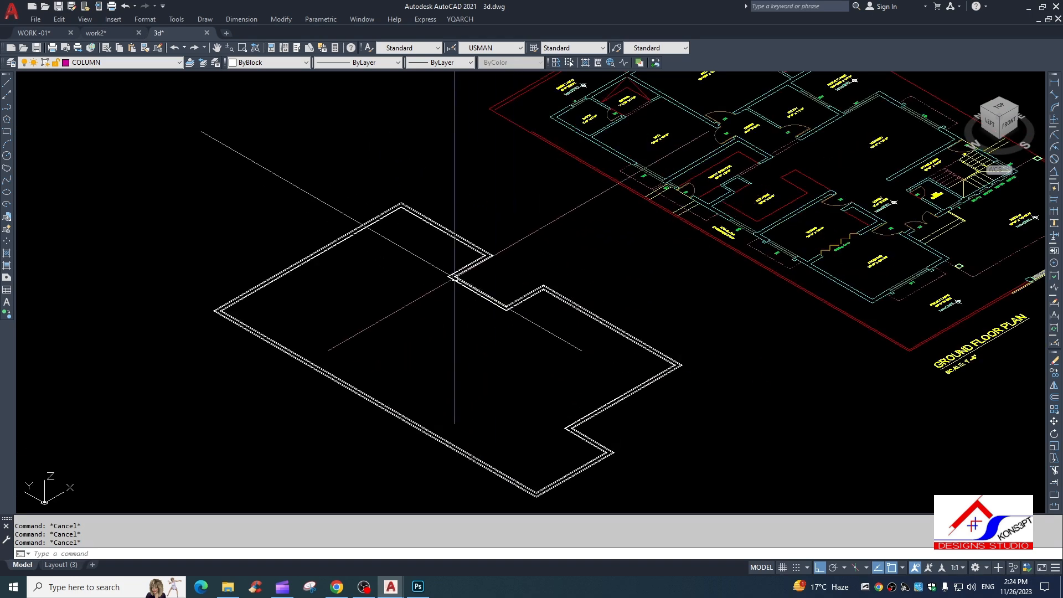
- Select both wall outline polylines, open their properties and clear the selection
{"action": "scroll", "coordinate": [474, 280], "scroll_direction": "up", "scroll_amount": 2}
{"action": "middle_click_drag", "start_coordinate": [573, 222], "coordinate": [621, 243]}
{"action": "left_click", "coordinate": [510, 245]}
{"action": "left_click", "coordinate": [271, 368]}
{"action": "key", "text": "Escape"}
{"action": "scroll", "coordinate": [173, 241], "scroll_direction": "up", "scroll_amount": 10}
{"action": "key", "text": "Escape"}
{"action": "left_click", "coordinate": [565, 367]}
{"action": "left_click", "coordinate": [112, 157]}
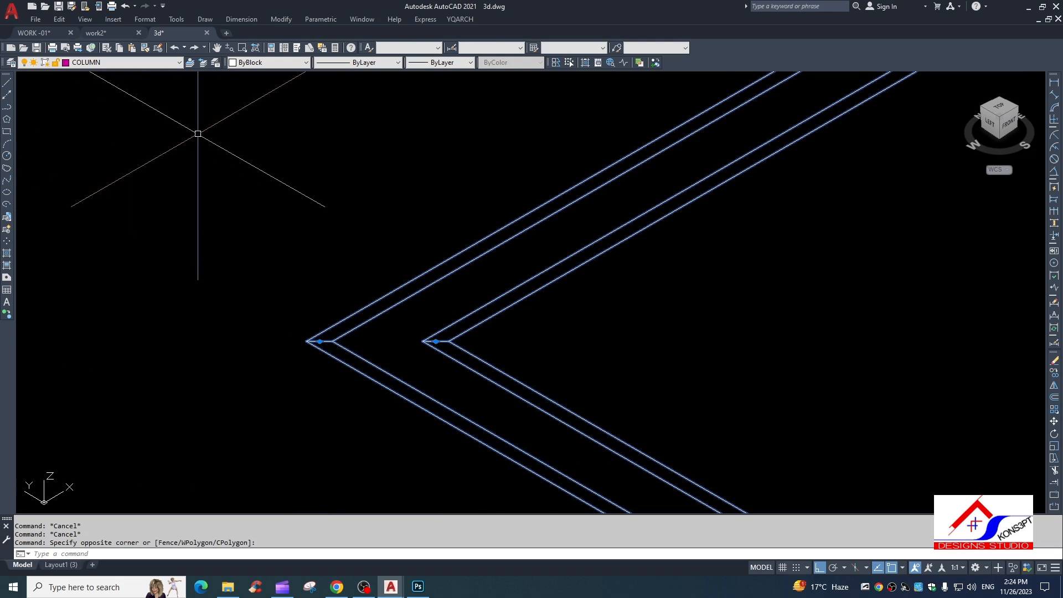
{"action": "key", "text": "ctrl+1"}
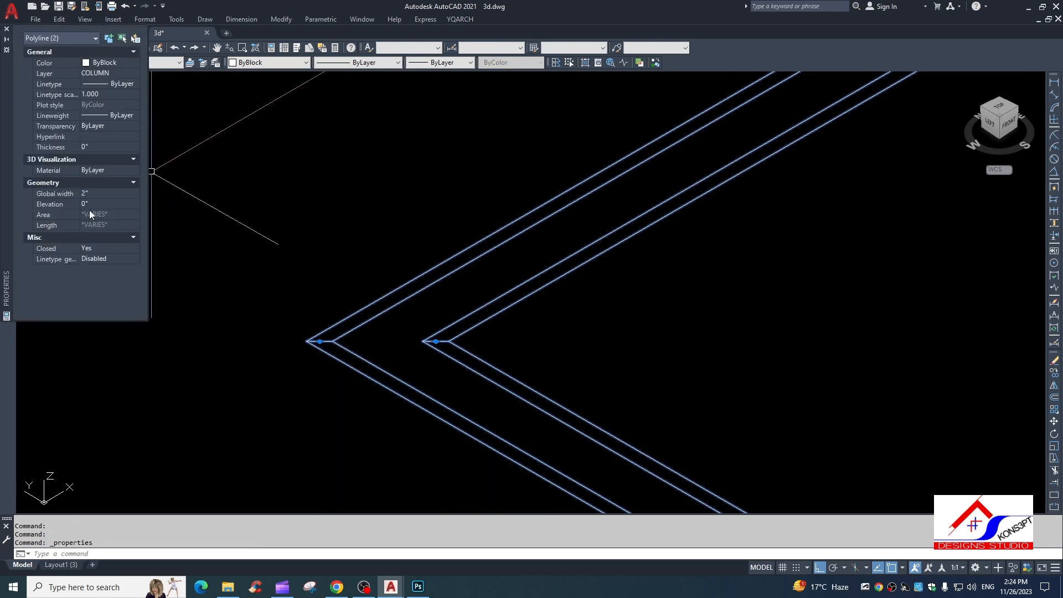
{"action": "key", "text": "Escape"}
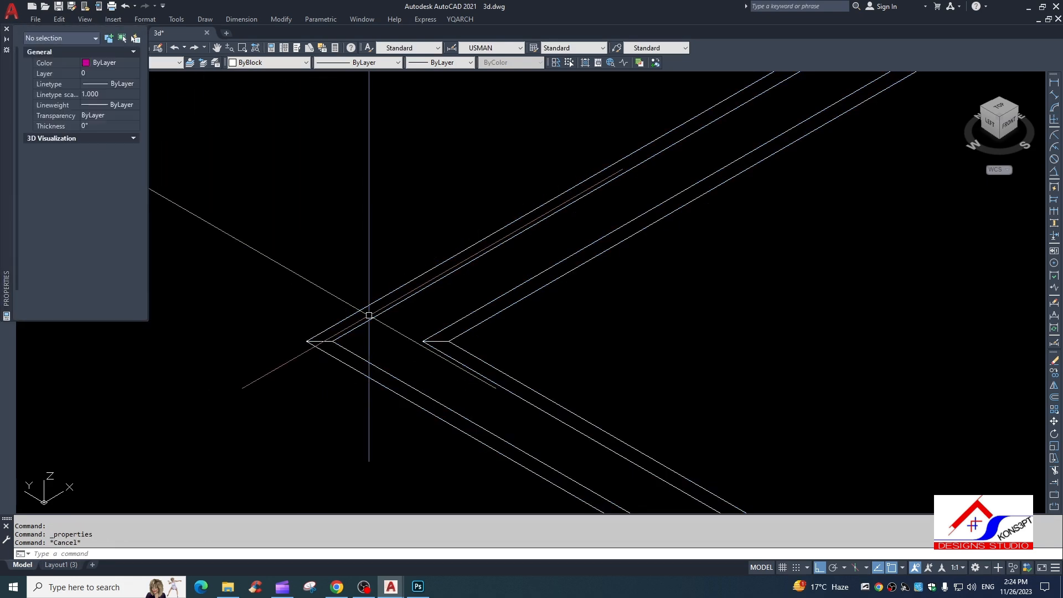
- Set the outer outline polyline's start segment width, end segment width and global width to 0
{"action": "left_click", "coordinate": [367, 316]}
{"action": "left_click", "coordinate": [171, 294]}
{"action": "type", "text": "0"}
{"action": "key", "text": "Tab"}
{"action": "type", "text": "0"}
{"action": "key", "text": "Tab"}
{"action": "type", "text": "0"}
{"action": "key", "text": "Tab"}
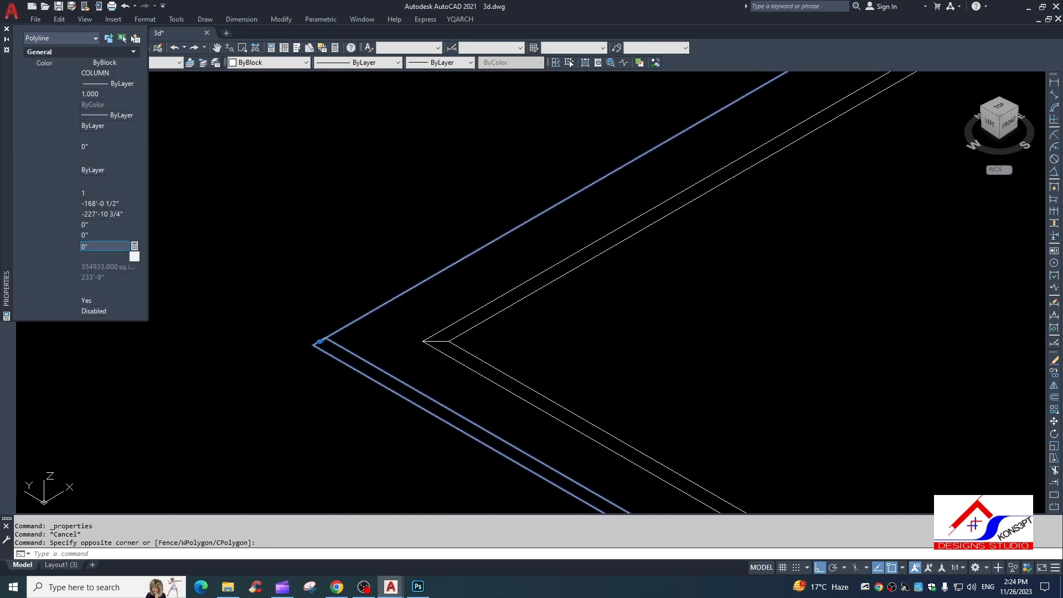
- Match the inner outline polyline's properties to the zero-width outer outline and close the properties display
{"action": "key", "text": "Escape"}
{"action": "type", "text": "MA"}
{"action": "key", "text": "Return"}
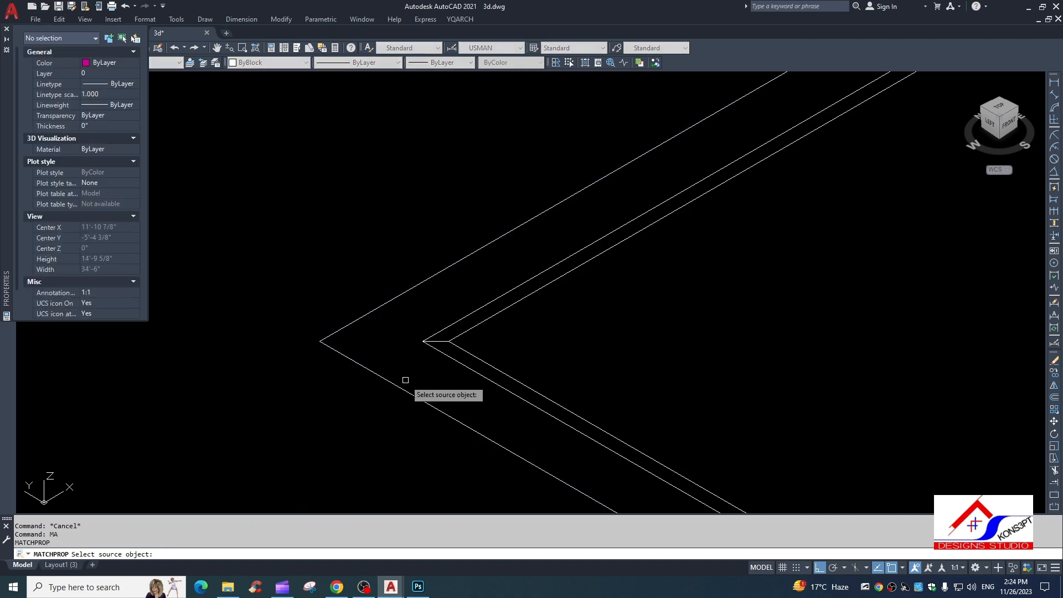
{"action": "left_click", "coordinate": [405, 381]}
{"action": "left_click", "coordinate": [402, 387]}
{"action": "left_click", "coordinate": [491, 358]}
{"action": "left_click", "coordinate": [451, 394]}
{"action": "key", "text": "Escape"}
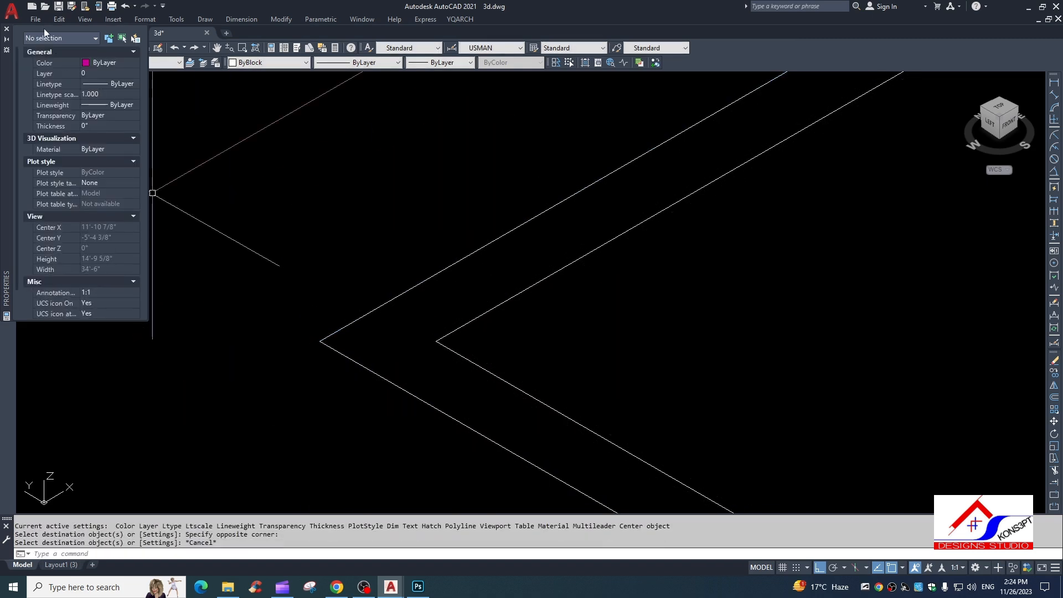
{"action": "left_click", "coordinate": [6, 30]}
{"action": "key", "text": "Escape"}
- Examine both wall outlines for consistent line width around the whole perimeter
{"action": "scroll", "coordinate": [527, 367], "scroll_direction": "down", "scroll_amount": 8}
{"action": "middle_click_drag", "start_coordinate": [459, 354], "coordinate": [398, 310]}
{"action": "scroll", "coordinate": [397, 310], "scroll_direction": "down", "scroll_amount": 4}
{"action": "middle_click_drag", "start_coordinate": [613, 365], "coordinate": [480, 315]}
{"action": "key", "text": "Escape"}
{"action": "scroll", "coordinate": [376, 267], "scroll_direction": "up", "scroll_amount": 4}
{"action": "scroll", "coordinate": [487, 343], "scroll_direction": "down", "scroll_amount": 2}
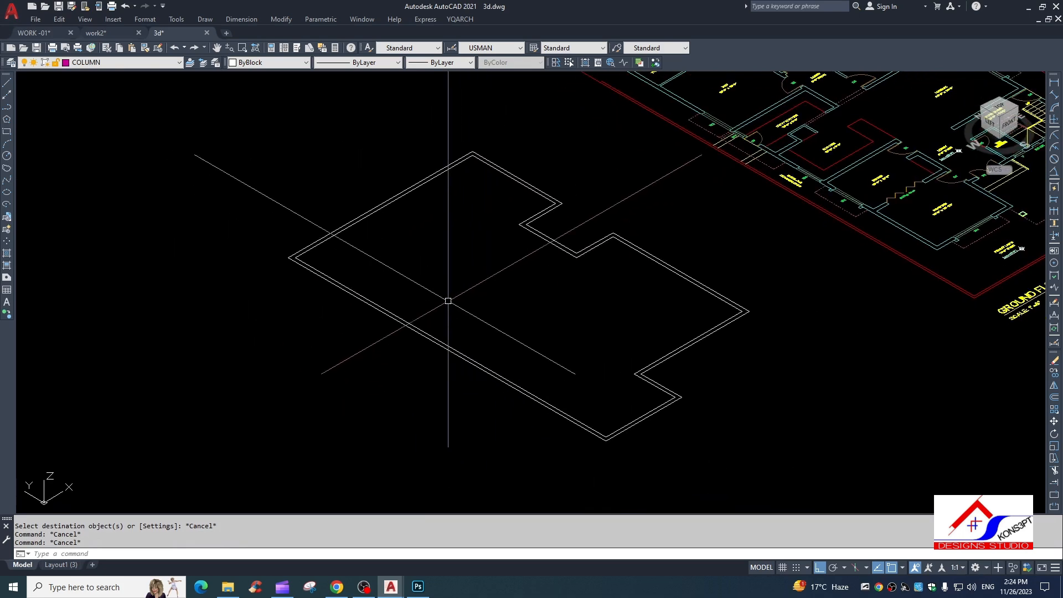
{"action": "scroll", "coordinate": [459, 318], "scroll_direction": "up", "scroll_amount": 2}
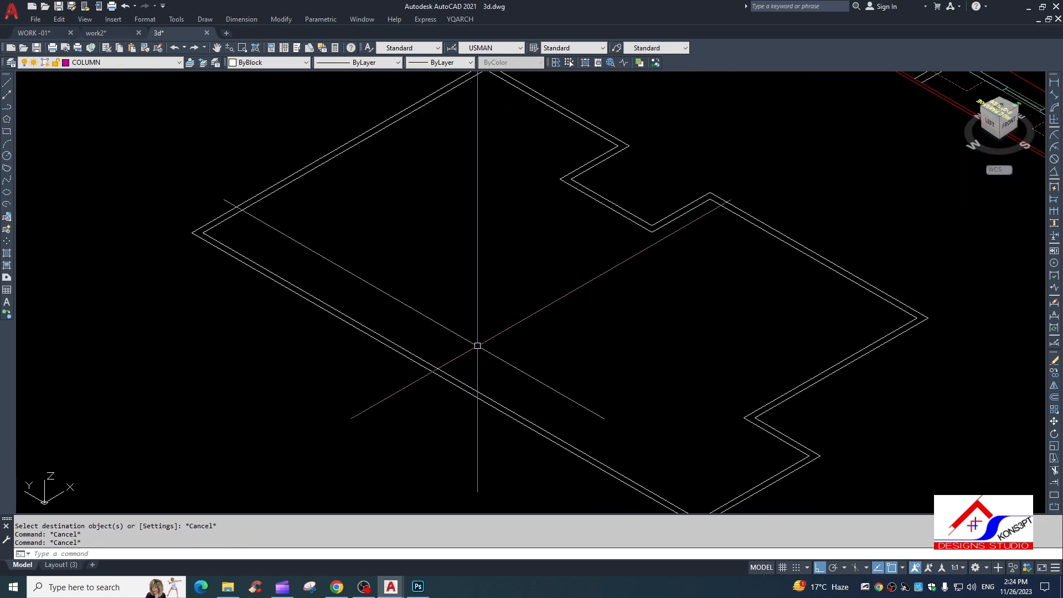
{"action": "scroll", "coordinate": [493, 353], "scroll_direction": "down", "scroll_amount": 2}
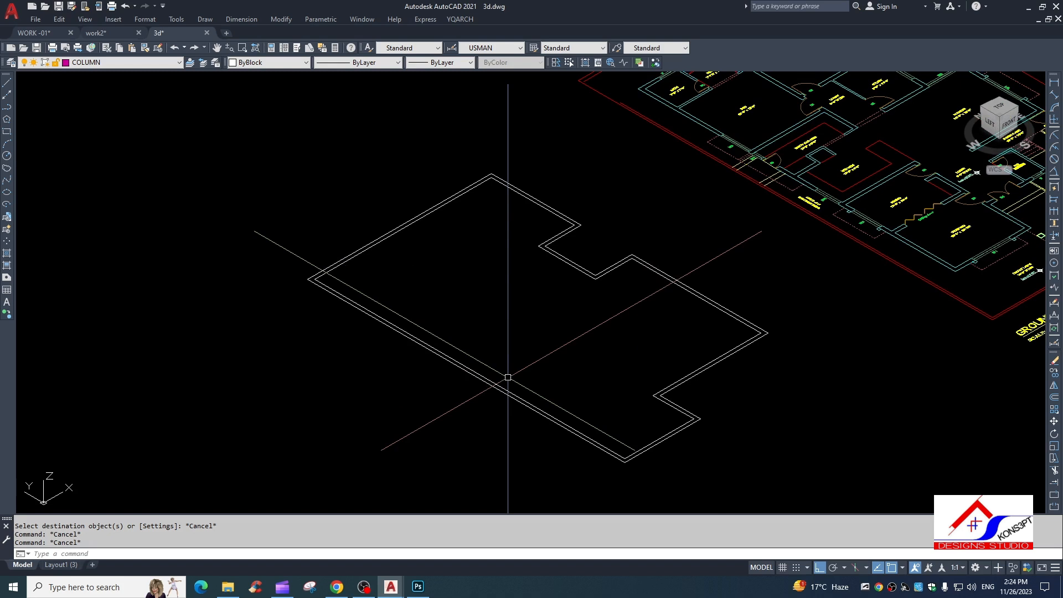
- Extrude both wall outline polylines to a height of 10'
{"action": "key", "text": "Return"}
{"action": "left_click", "coordinate": [477, 349]}
{"action": "left_click", "coordinate": [447, 376]}
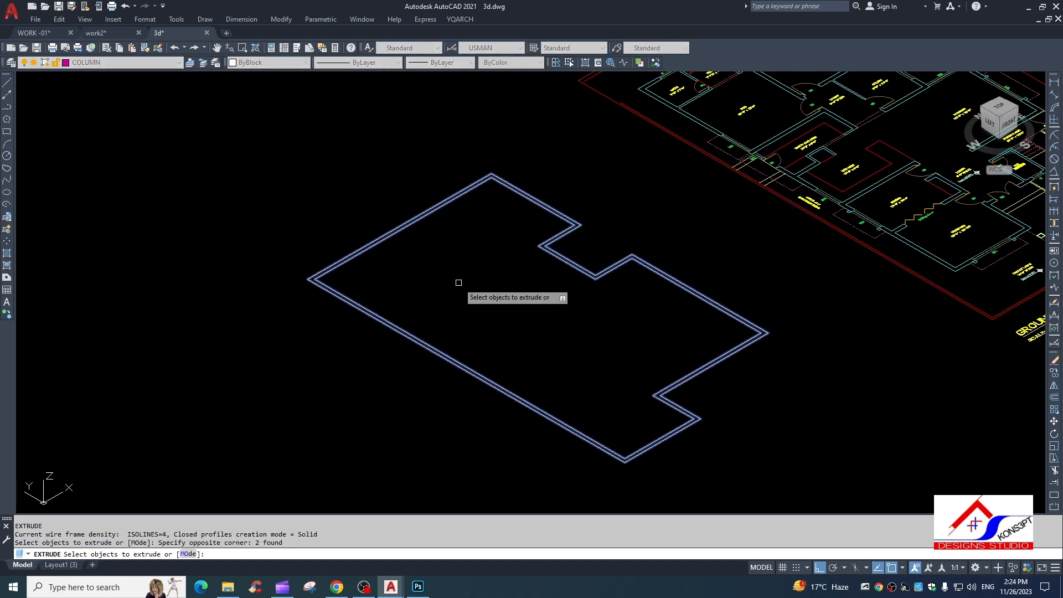
{"action": "key", "text": "Return"}
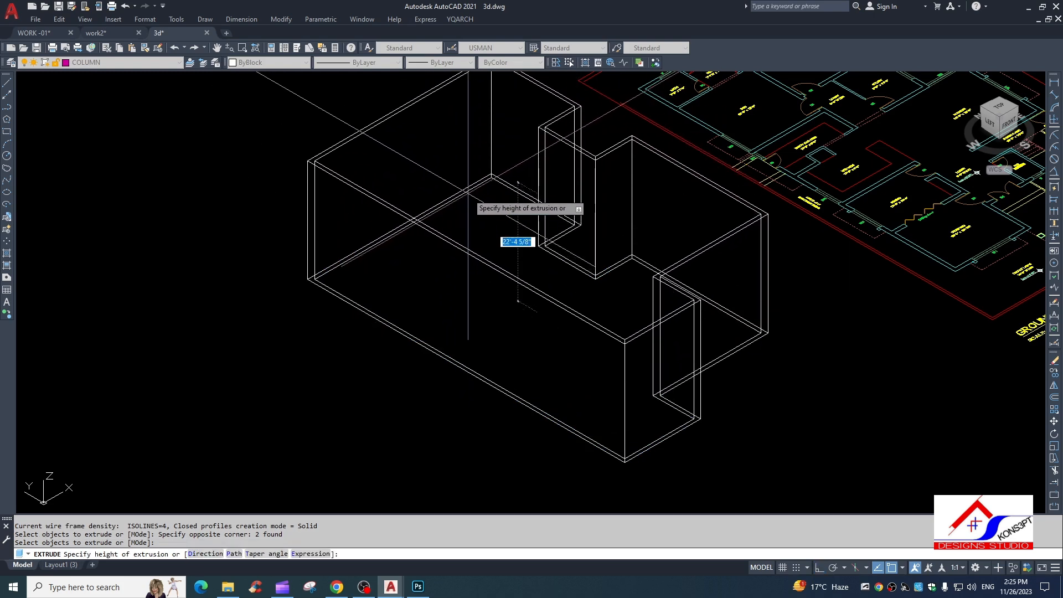
{"action": "key", "text": "Return"}
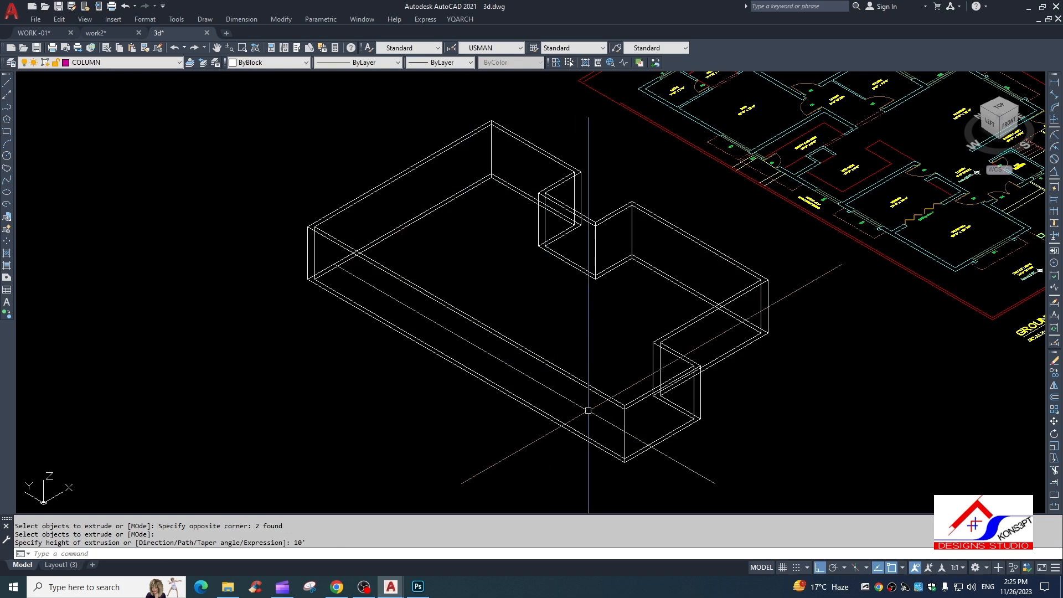
{"action": "key", "text": "Escape"}
{"action": "middle_click_drag", "start_coordinate": [586, 319], "coordinate": [561, 344]}
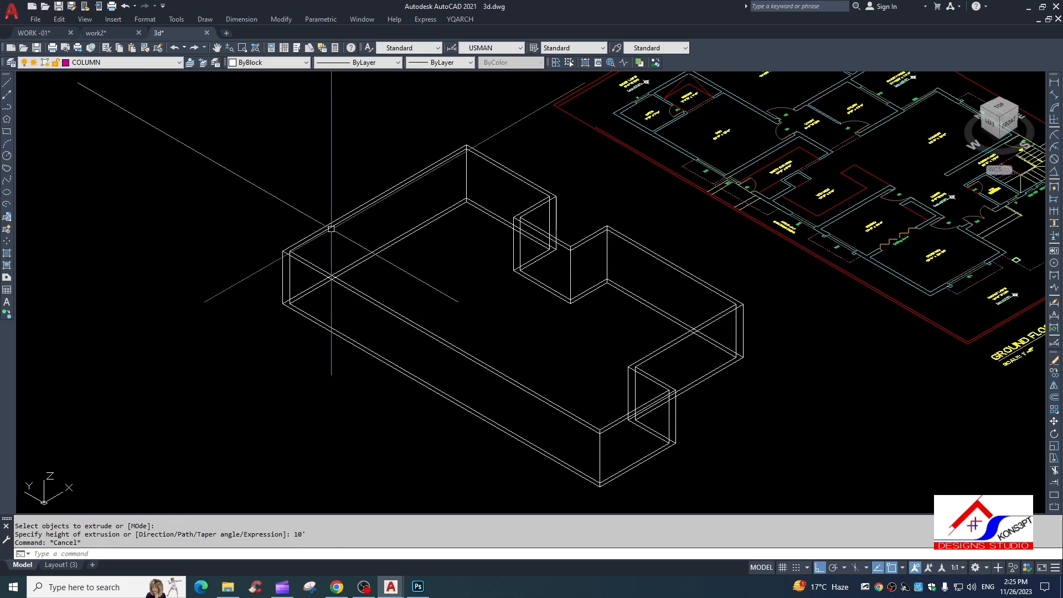
- Display the extruded wall solids and the plan in the Realistic visual style
{"action": "left_click", "coordinate": [85, 19]}
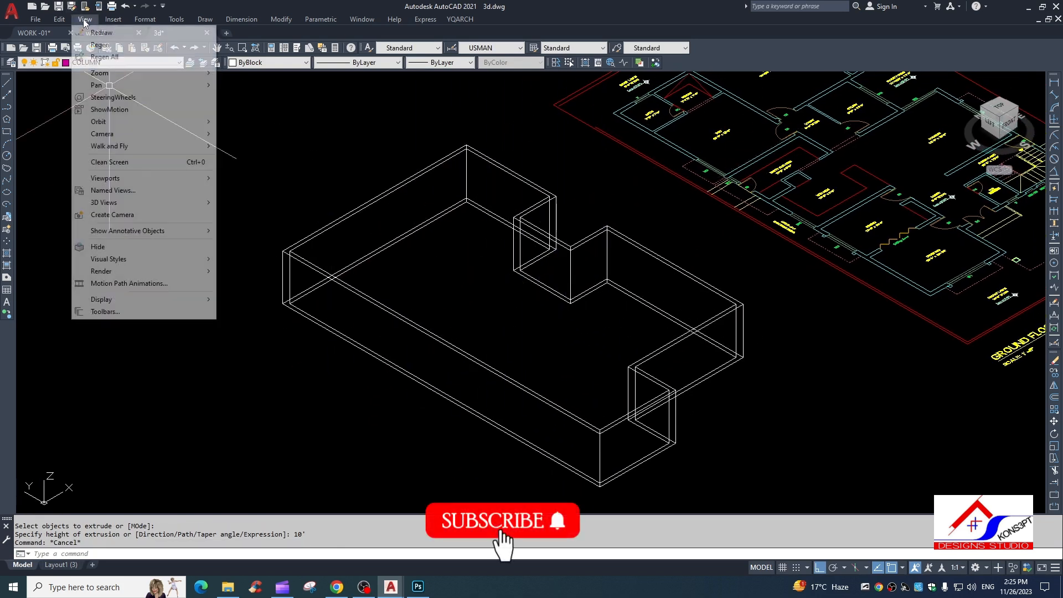
{"action": "mouse_move", "coordinate": [107, 262]}
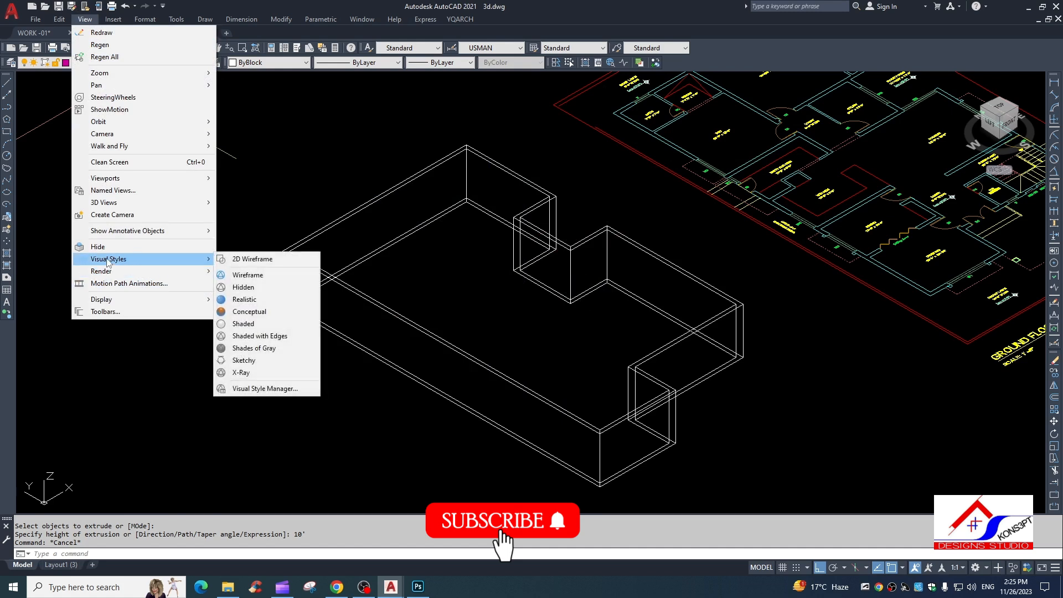
{"action": "left_click", "coordinate": [243, 300]}
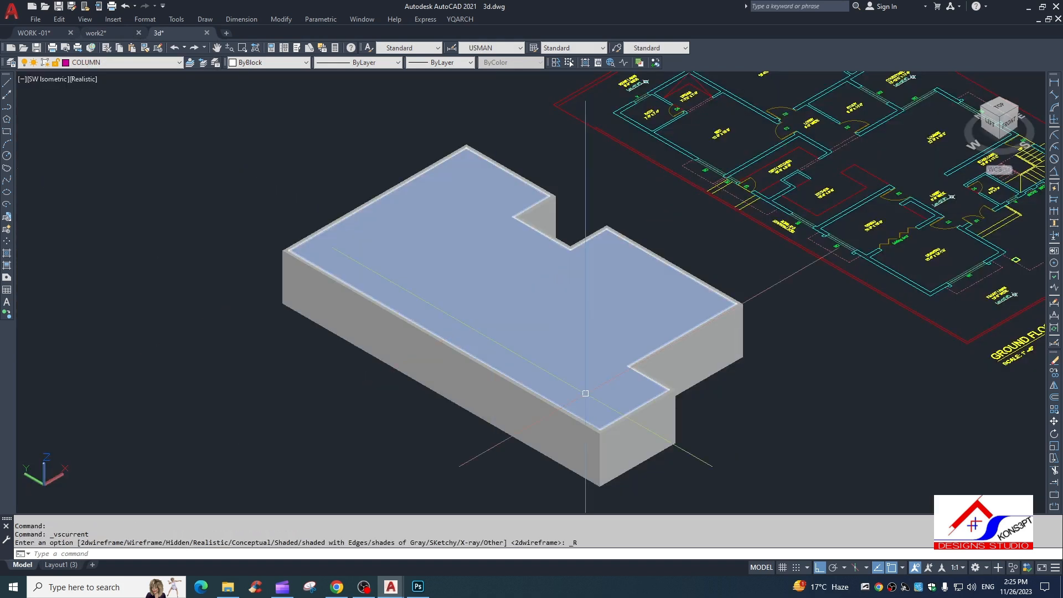
{"action": "middle_click_drag", "start_coordinate": [706, 438], "coordinate": [576, 400]}
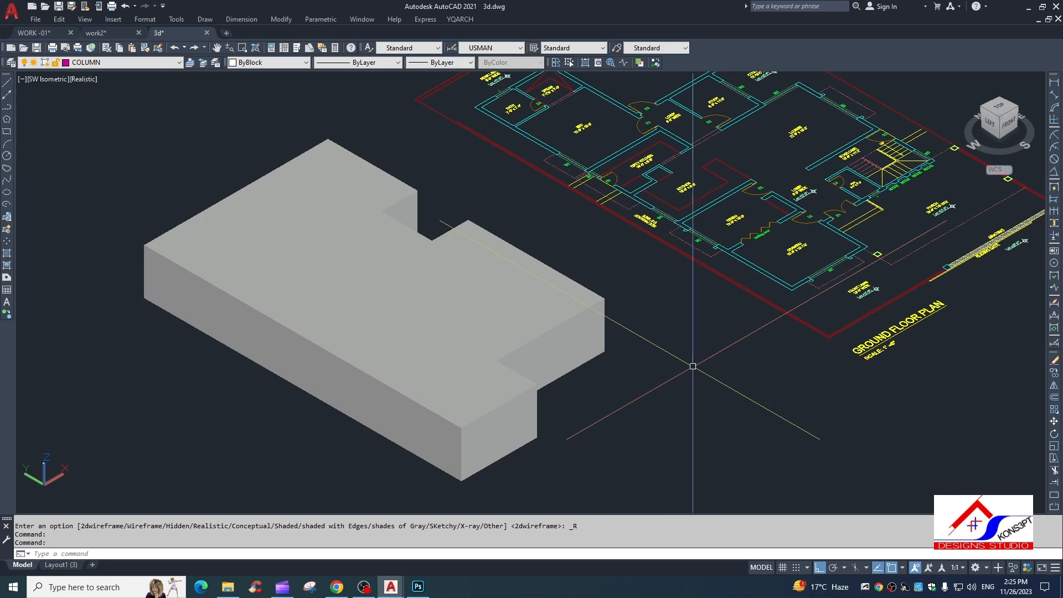
- Select the overlapping extruded solids to check them, try erasing one, and undo the erasure
{"action": "left_click", "coordinate": [448, 239]}
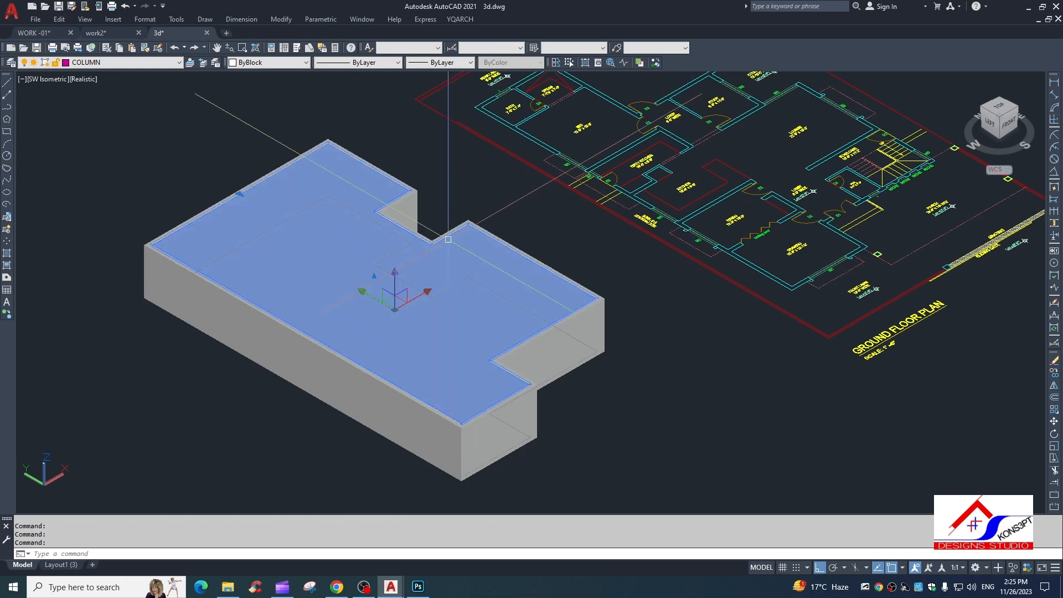
{"action": "left_click", "coordinate": [558, 269]}
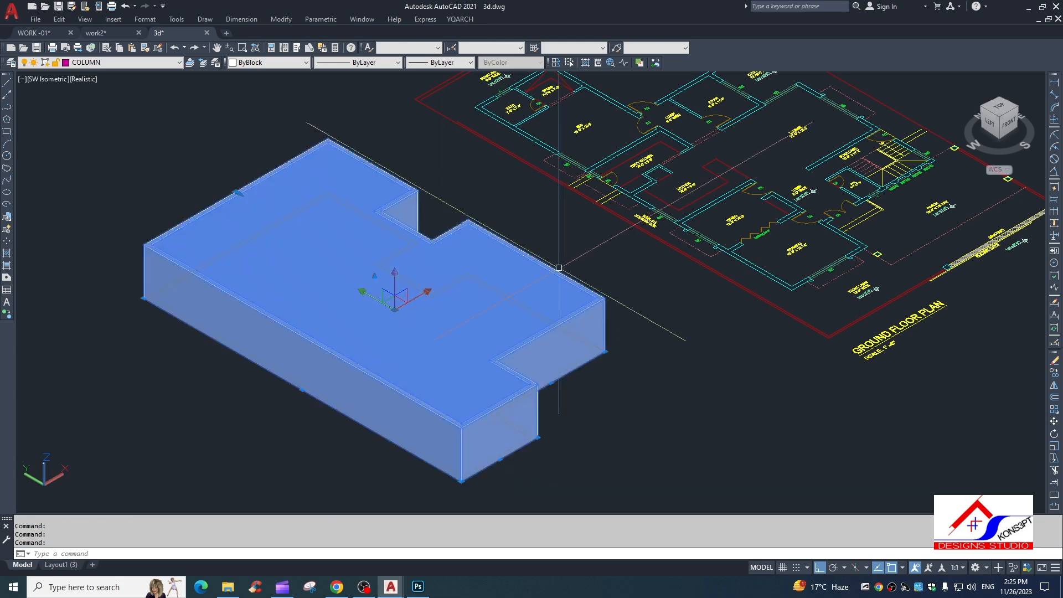
{"action": "key", "text": "Escape"}
{"action": "left_click", "coordinate": [596, 315]}
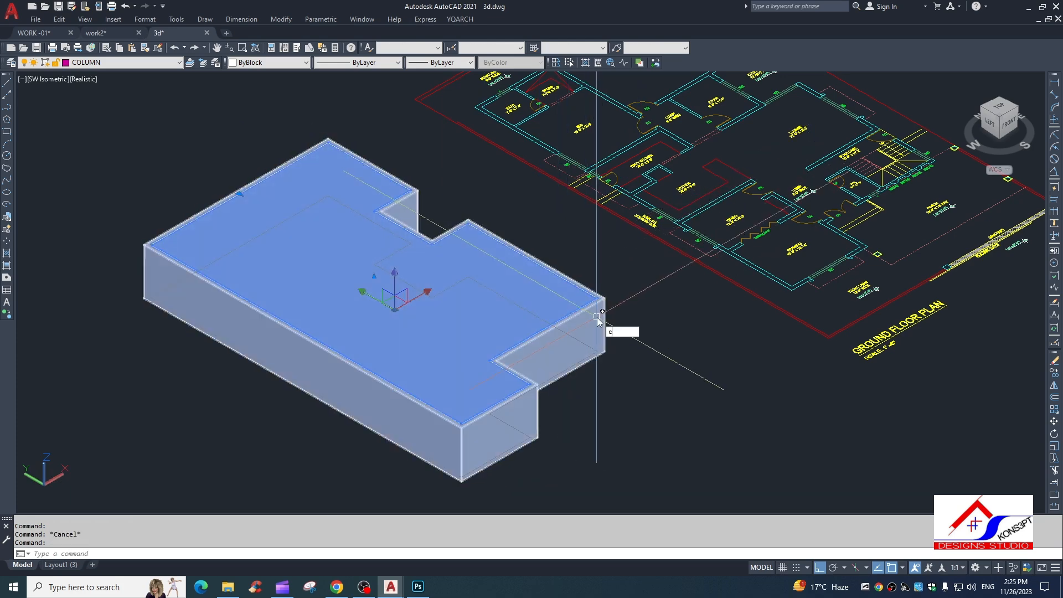
{"action": "type", "text": "E"}
{"action": "key", "text": "Return"}
{"action": "type", "text": "u"}
{"action": "key", "text": "Return"}
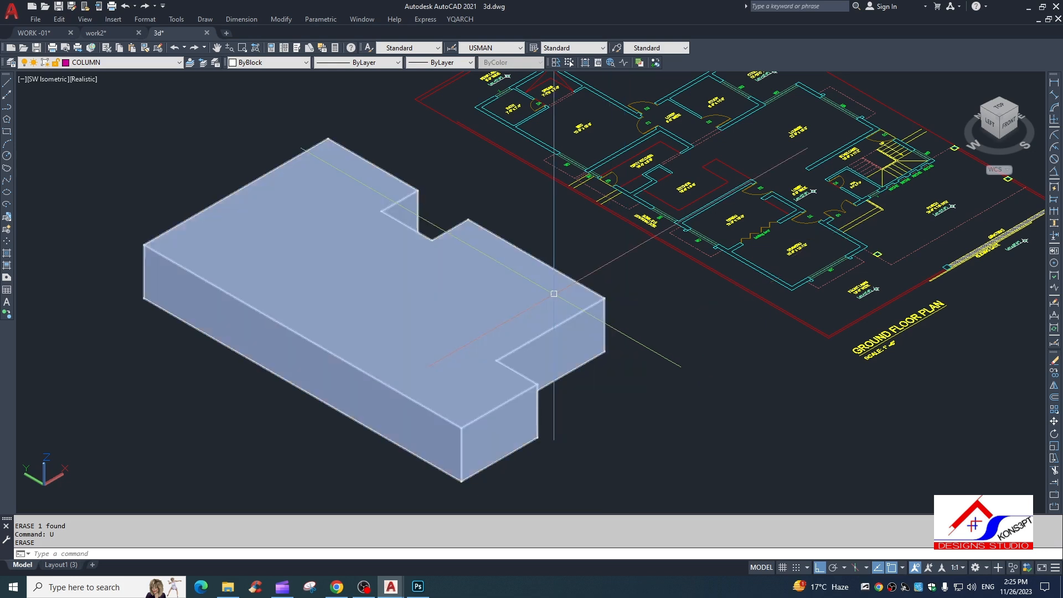
- Subtract the inner extruded solid from the outer one so that only the hollow outer walls remain
{"action": "type", "text": "Su"}
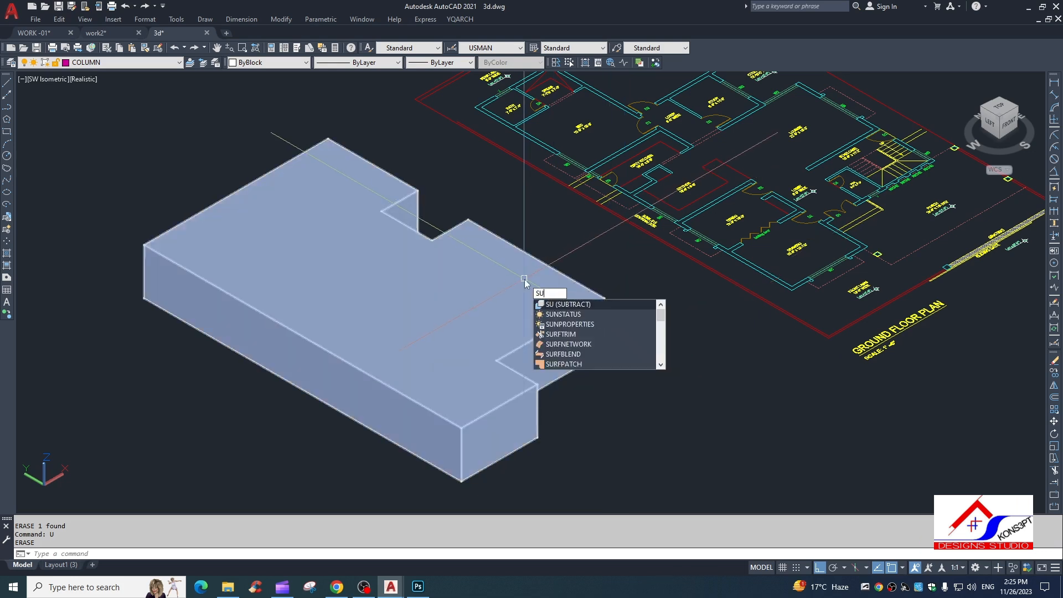
{"action": "key", "text": "Return"}
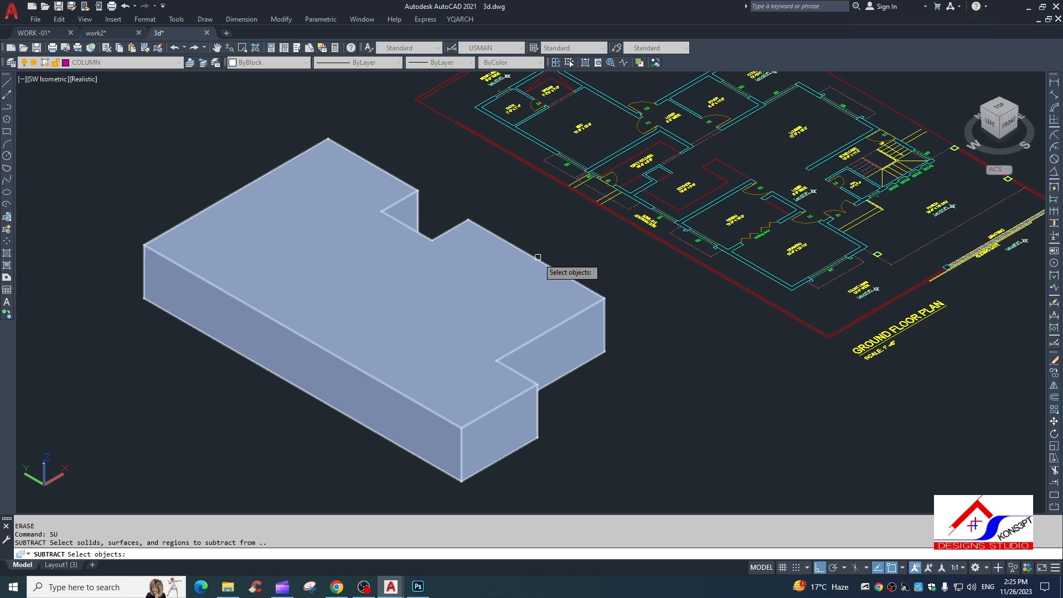
{"action": "left_click", "coordinate": [536, 258]}
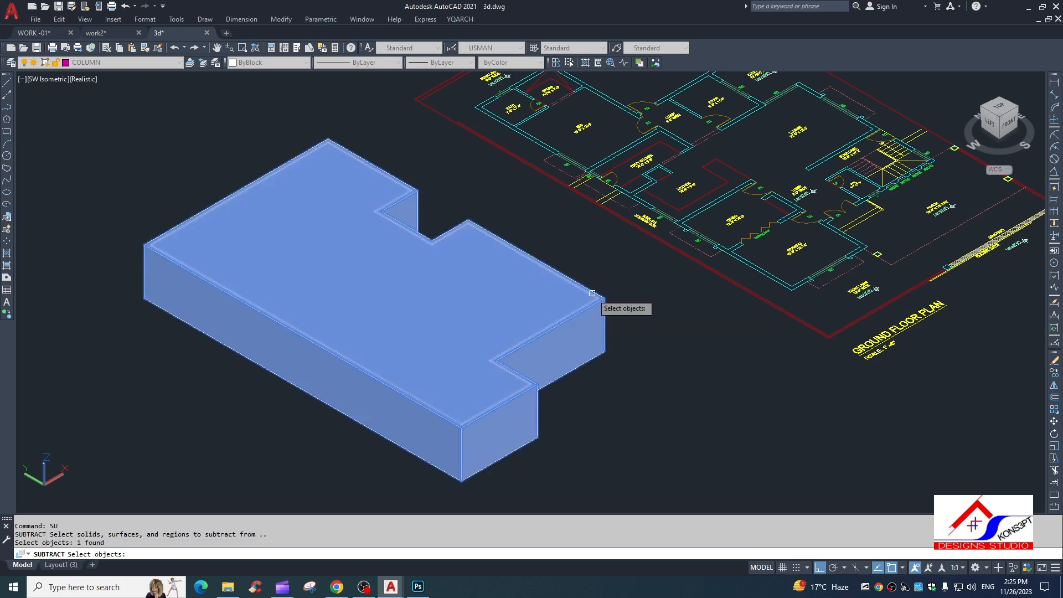
{"action": "key", "text": "Return"}
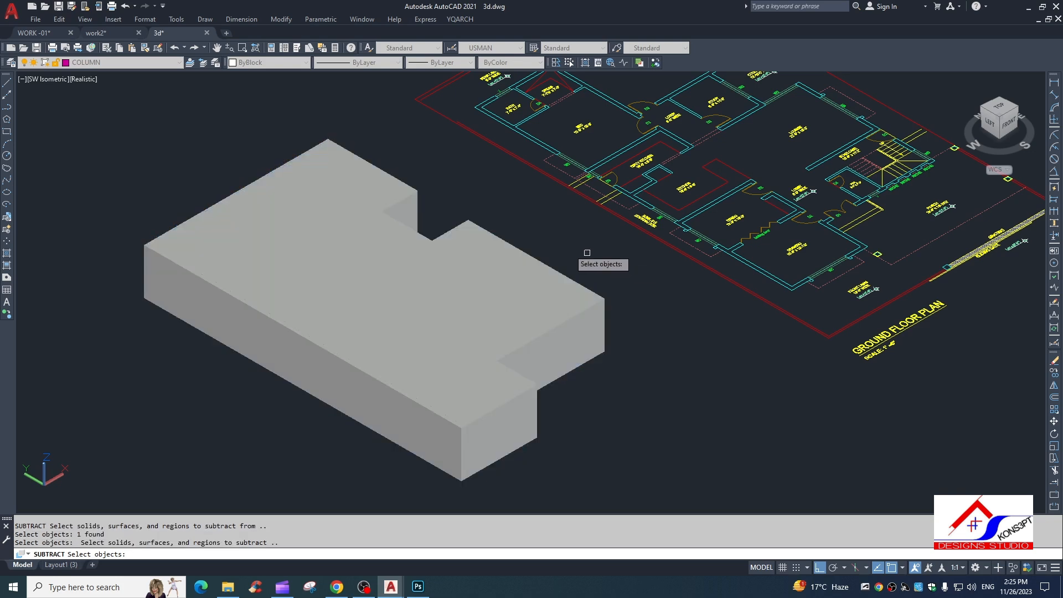
{"action": "left_click", "coordinate": [524, 257]}
{"action": "left_click", "coordinate": [529, 263]}
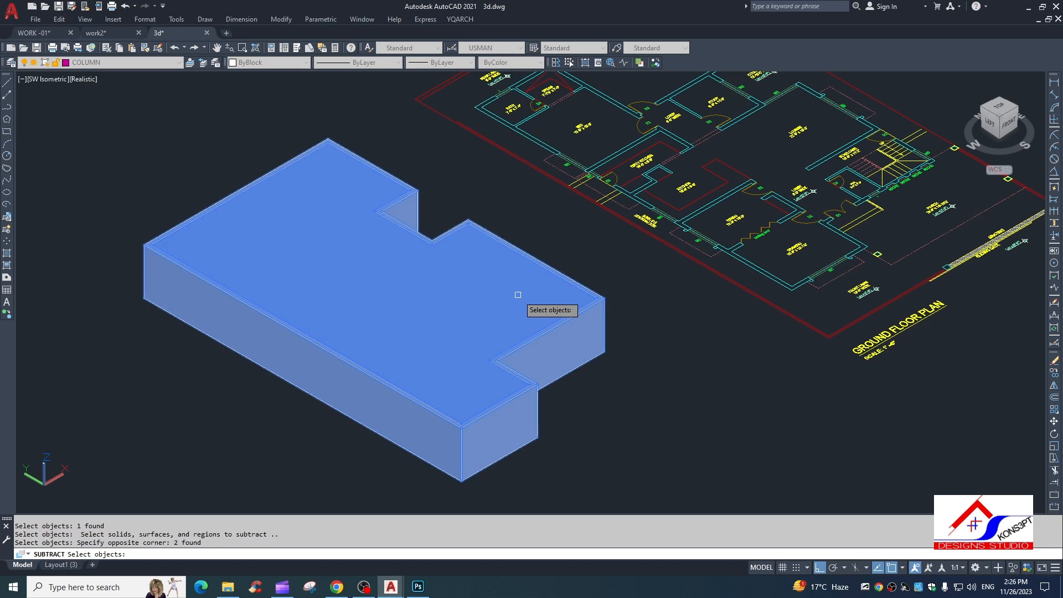
{"action": "key", "text": "Return"}
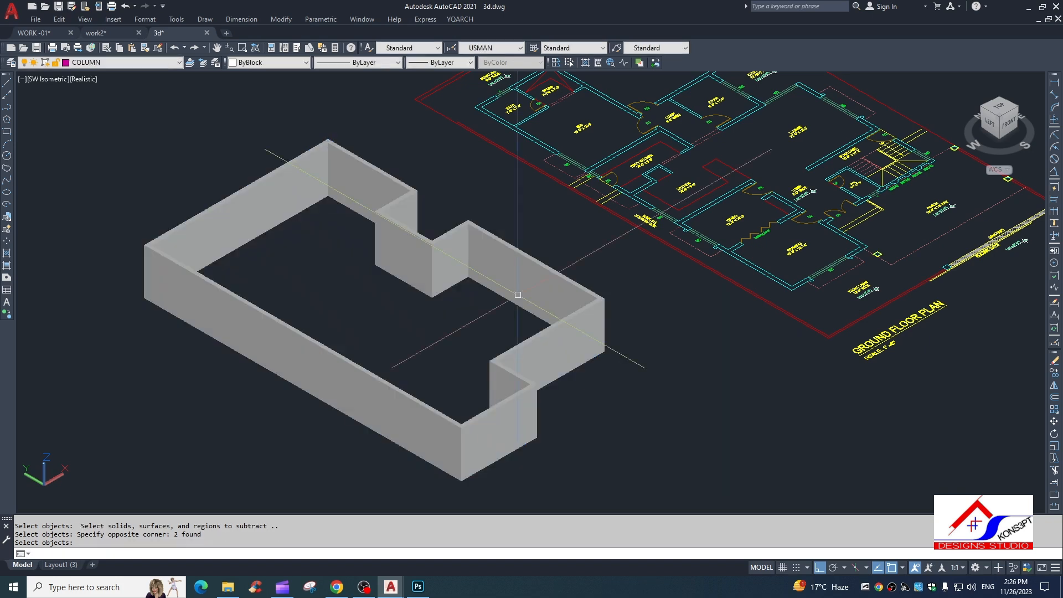
{"action": "key", "text": "Escape"}
- Examine the hollow 3D wall shell beside the ground floor plan
{"action": "scroll", "coordinate": [532, 332], "scroll_direction": "down", "scroll_amount": 3}
{"action": "middle_click_drag", "start_coordinate": [479, 271], "coordinate": [571, 219]}
{"action": "scroll", "coordinate": [554, 232], "scroll_direction": "up", "scroll_amount": 1}
{"action": "scroll", "coordinate": [493, 277], "scroll_direction": "up", "scroll_amount": 2}
{"action": "middle_click_drag", "start_coordinate": [526, 325], "coordinate": [425, 319]}
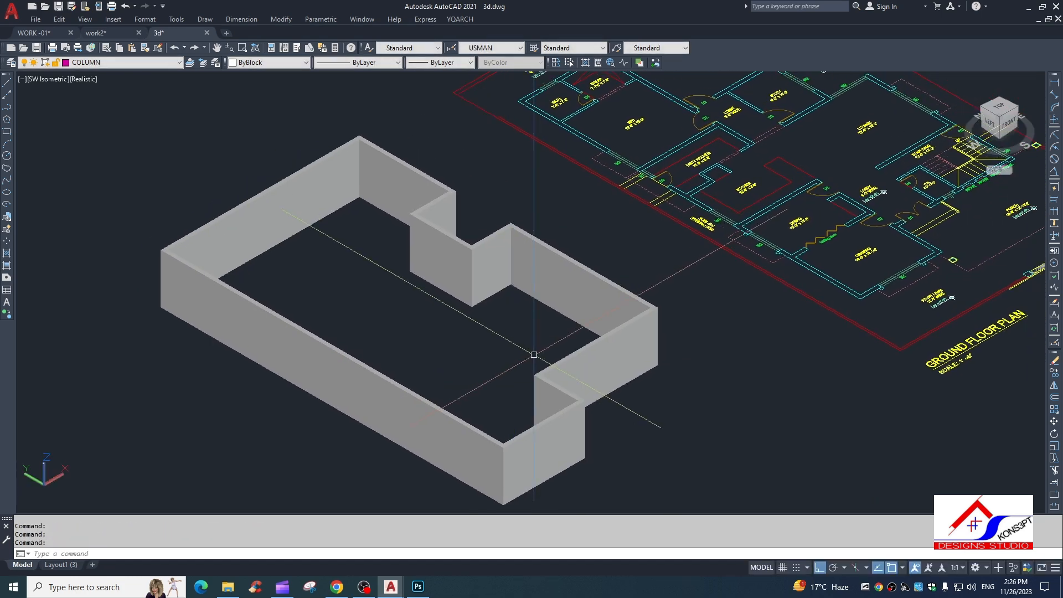
{"action": "scroll", "coordinate": [534, 354], "scroll_direction": "down", "scroll_amount": 3}
{"action": "middle_click_drag", "start_coordinate": [534, 354], "coordinate": [478, 356]}
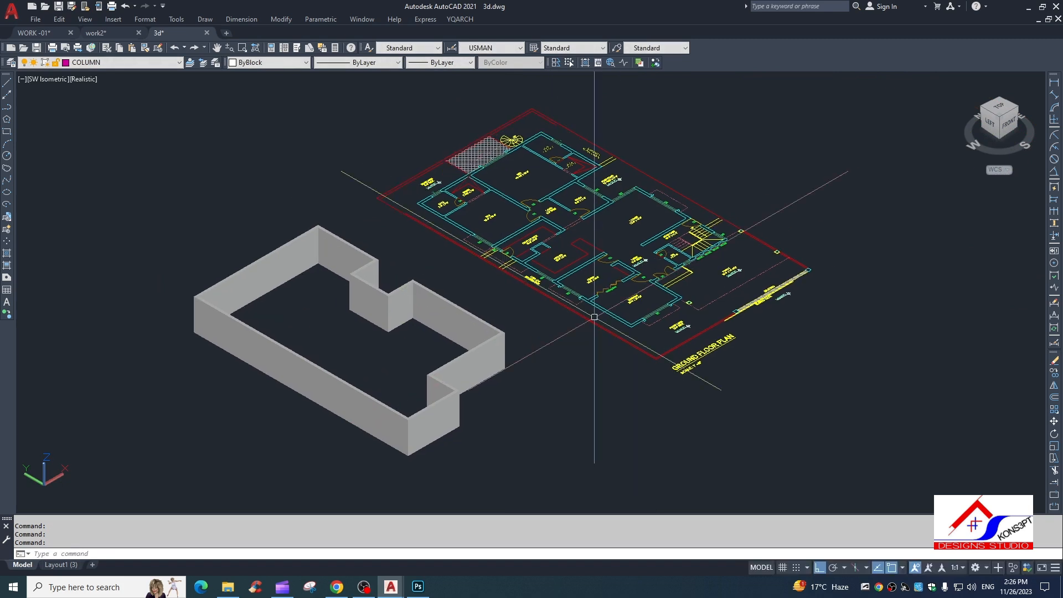
{"action": "scroll", "coordinate": [291, 264], "scroll_direction": "up", "scroll_amount": 2}
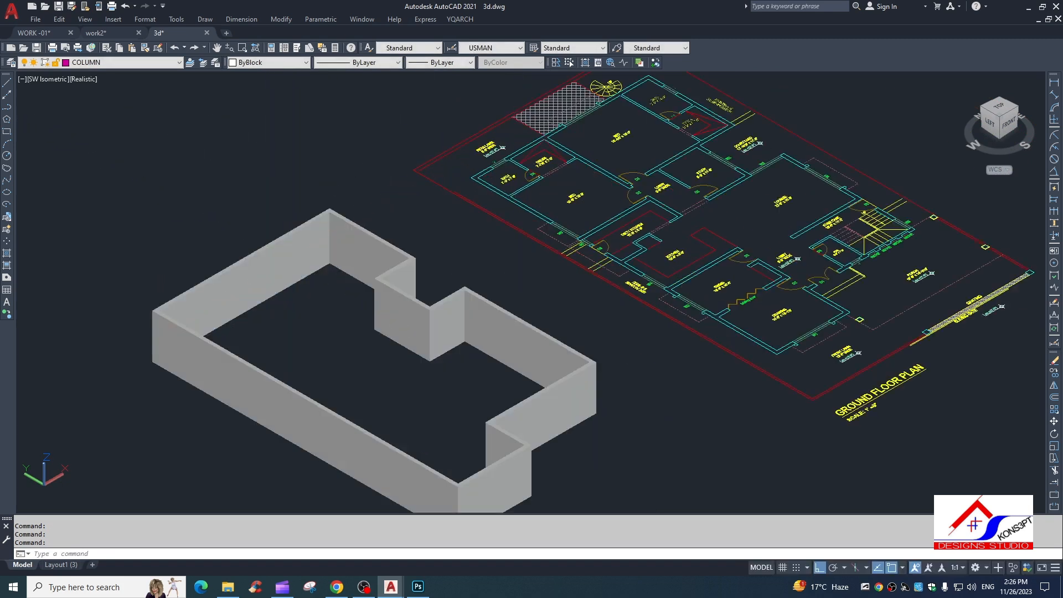
{"action": "middle_click_drag", "start_coordinate": [739, 157], "coordinate": [708, 166]}
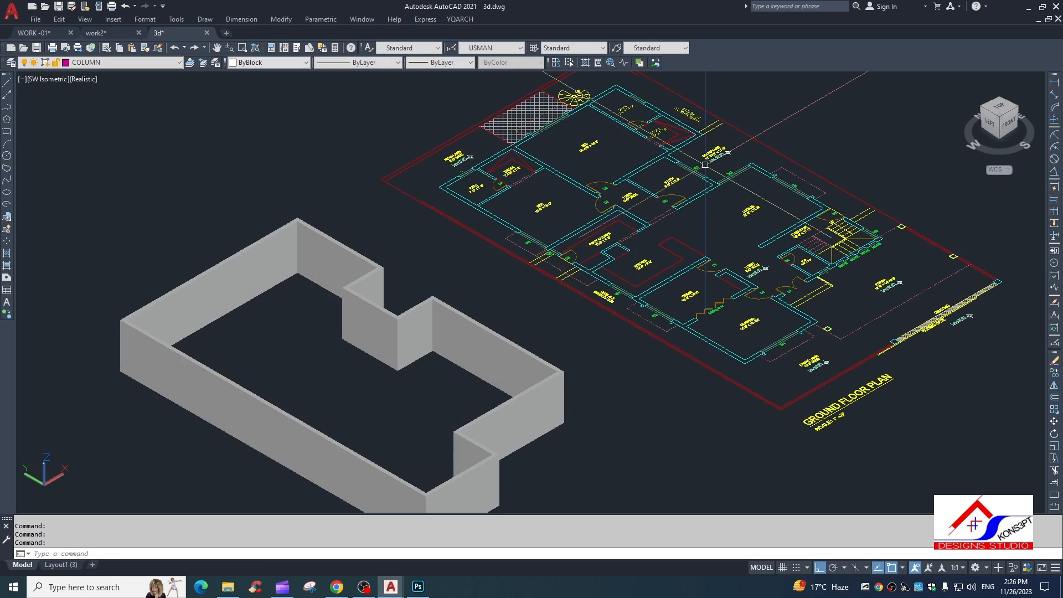
- Draw a rectangle across the D1 entrance door opening between the lobby and the porch on the plan
{"action": "middle_click_drag", "start_coordinate": [835, 271], "coordinate": [739, 256]}
{"action": "scroll", "coordinate": [773, 282], "scroll_direction": "up", "scroll_amount": 2}
{"action": "key", "text": "Escape"}
{"action": "type", "text": "c"}
{"action": "key", "text": "Return"}
{"action": "scroll", "coordinate": [720, 261], "scroll_direction": "up", "scroll_amount": 7}
{"action": "left_click", "coordinate": [706, 261]}
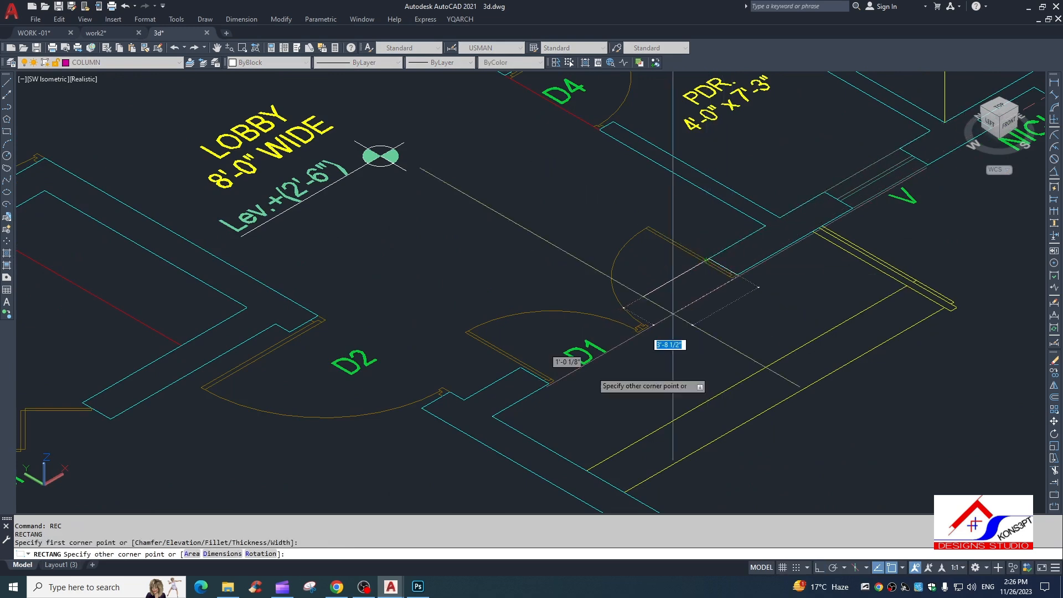
{"action": "left_click", "coordinate": [553, 387]}
{"action": "key", "text": "Escape"}
- Draw a rectangle over the W1 window opening in the drawing room's front wall
{"action": "scroll", "coordinate": [575, 400], "scroll_direction": "down", "scroll_amount": 7}
{"action": "middle_click_drag", "start_coordinate": [637, 299], "coordinate": [647, 172]}
{"action": "scroll", "coordinate": [654, 326], "scroll_direction": "down", "scroll_amount": 1}
{"action": "middle_click_drag", "start_coordinate": [662, 339], "coordinate": [635, 312]}
{"action": "key", "text": "Return"}
{"action": "scroll", "coordinate": [623, 319], "scroll_direction": "up", "scroll_amount": 3}
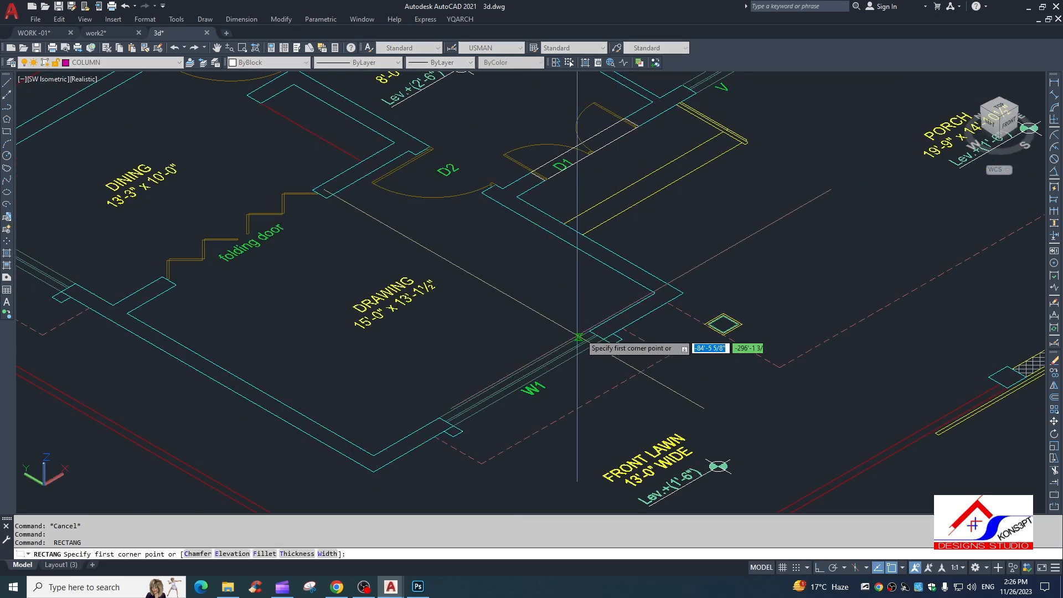
{"action": "left_click", "coordinate": [589, 332]}
{"action": "left_click", "coordinate": [442, 419]}
- Draw a rectangle over the W2 window opening in the dining room's outer wall
{"action": "scroll", "coordinate": [442, 413], "scroll_direction": "down", "scroll_amount": 5}
{"action": "middle_click_drag", "start_coordinate": [281, 382], "coordinate": [238, 310]}
{"action": "scroll", "coordinate": [255, 277], "scroll_direction": "up", "scroll_amount": 4}
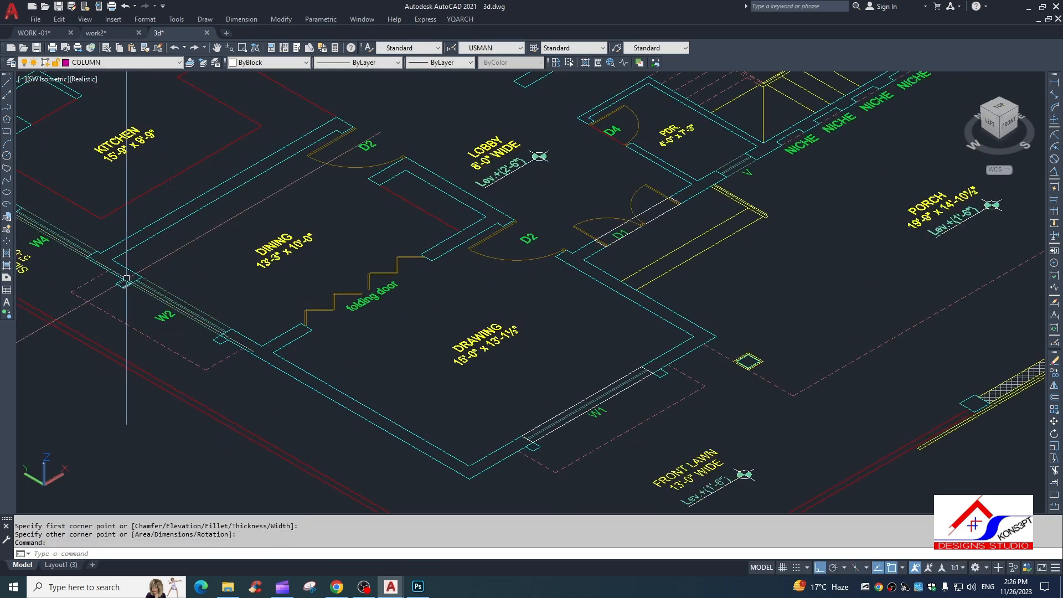
{"action": "key", "text": "Return"}
{"action": "left_click", "coordinate": [127, 279]}
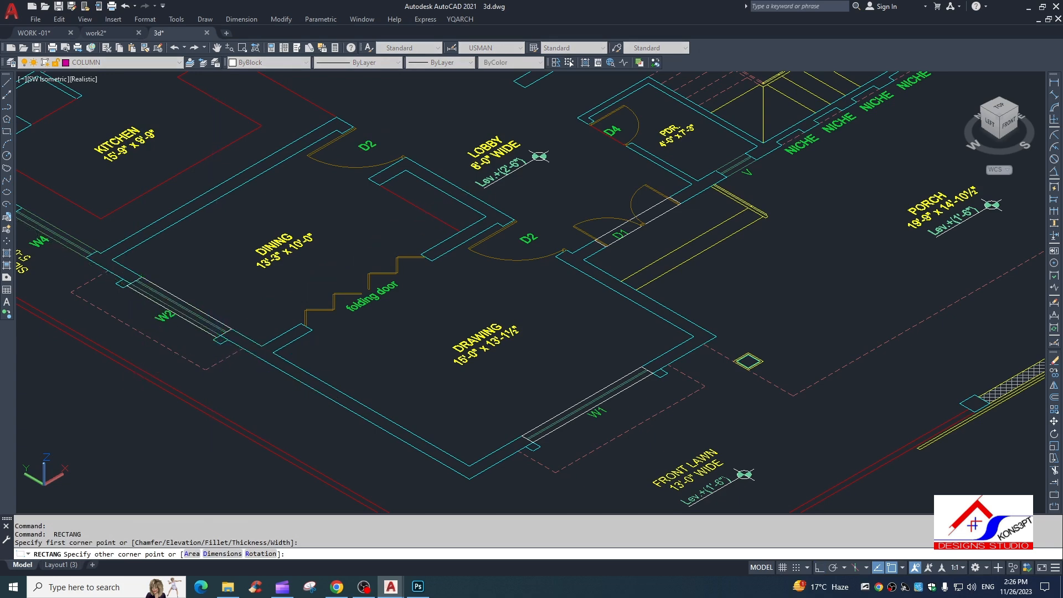
{"action": "left_click", "coordinate": [232, 331]}
{"action": "left_click", "coordinate": [205, 335]}
{"action": "scroll", "coordinate": [225, 324], "scroll_direction": "down", "scroll_amount": 2}
{"action": "middle_click_drag", "start_coordinate": [224, 324], "coordinate": [291, 336]}
{"action": "key", "text": "Escape"}
- Draw a rectangle over the W4 window opening in the kitchen's outer wall
{"action": "scroll", "coordinate": [272, 263], "scroll_direction": "up", "scroll_amount": 2}
{"action": "key", "text": "Return"}
{"action": "left_click", "coordinate": [239, 291]}
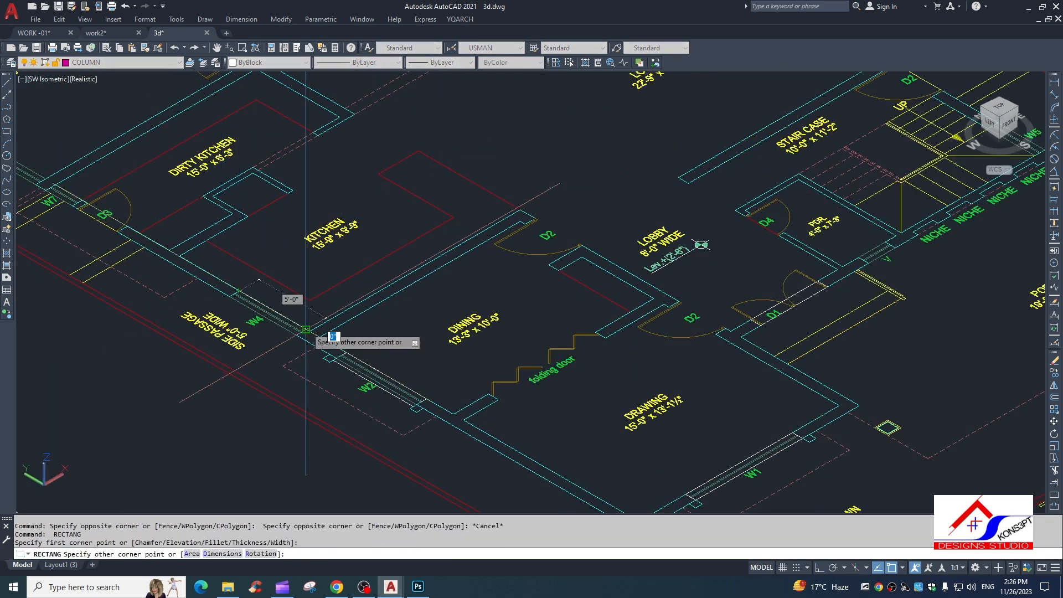
{"action": "key", "text": "Escape"}
- Draw a rectangle over the W7 window opening in the dirty kitchen's outer wall
{"action": "middle_click_drag", "start_coordinate": [306, 329], "coordinate": [719, 385]}
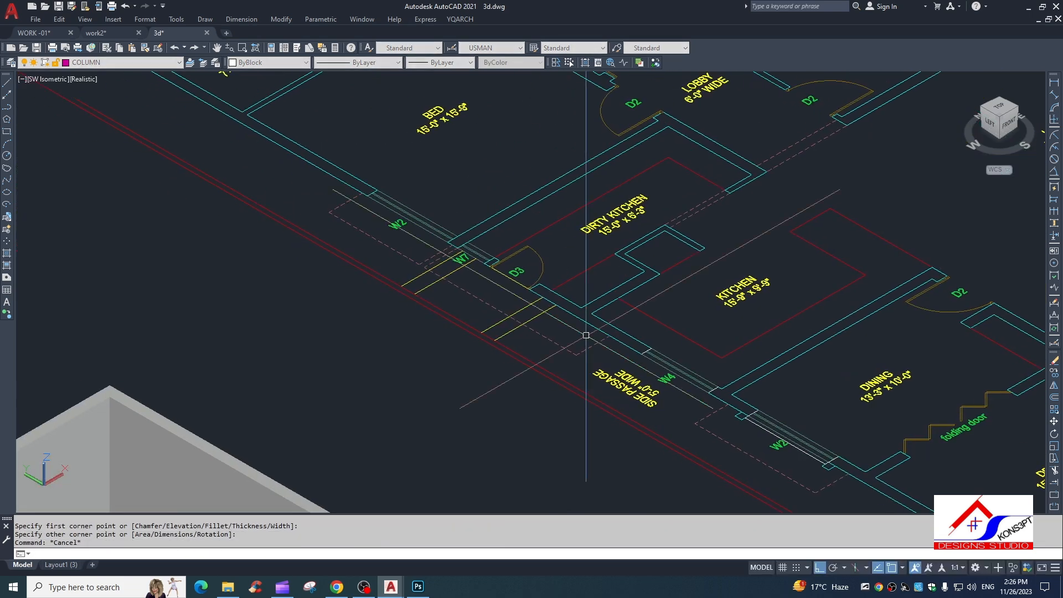
{"action": "key", "text": "Return"}
{"action": "scroll", "coordinate": [527, 286], "scroll_direction": "up", "scroll_amount": 2}
{"action": "left_click", "coordinate": [408, 199]}
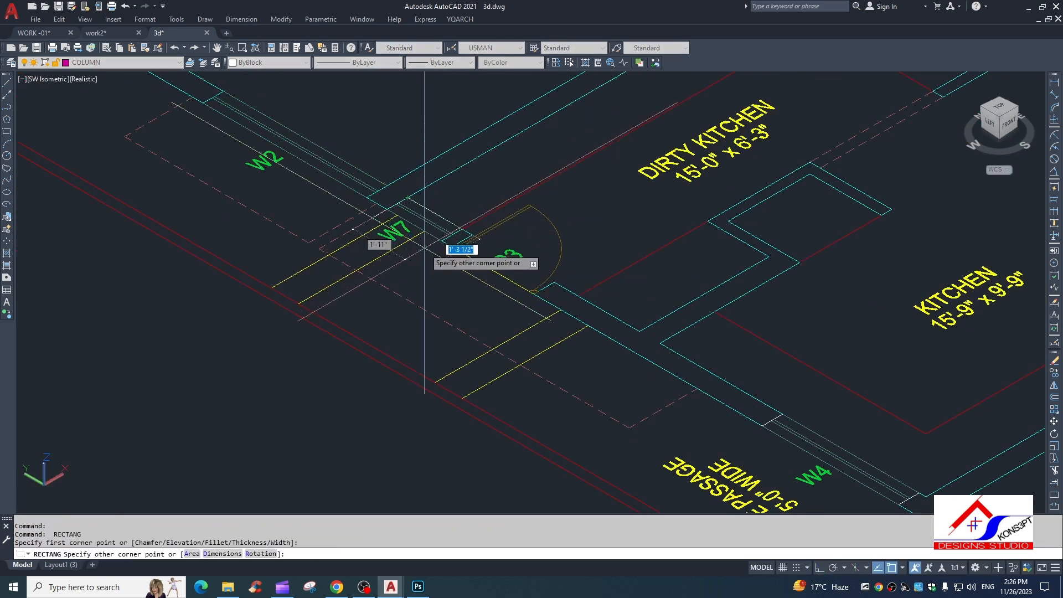
{"action": "left_click", "coordinate": [441, 238]}
- Draw a rectangle over the D3 door opening in the dirty kitchen's outer wall
{"action": "key", "text": "Return"}
{"action": "scroll", "coordinate": [475, 225], "scroll_direction": "up", "scroll_amount": 1}
{"action": "left_click", "coordinate": [464, 240]}
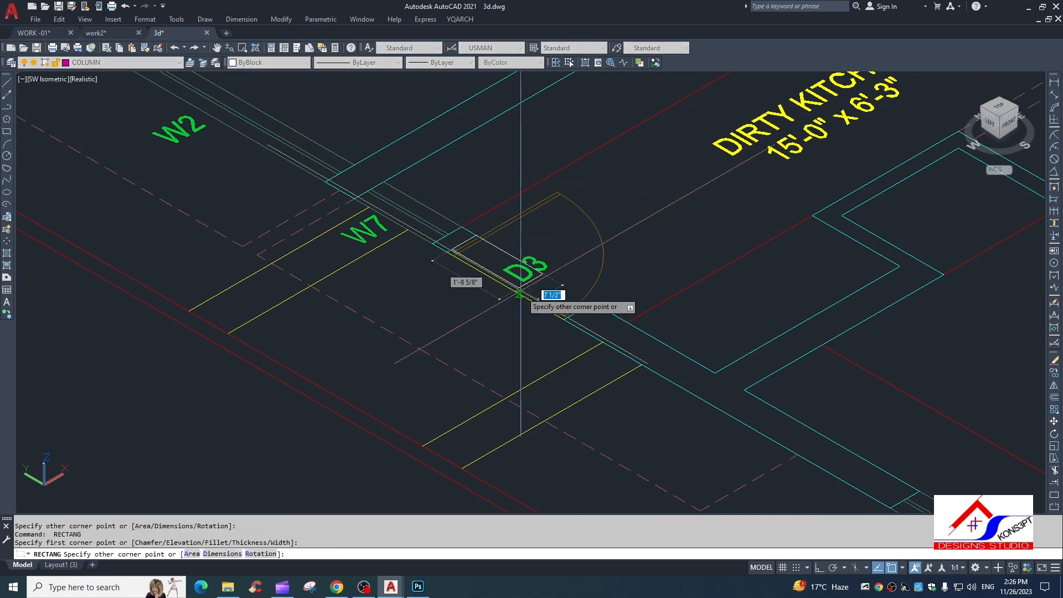
{"action": "left_click", "coordinate": [513, 322]}
{"action": "scroll", "coordinate": [749, 453], "scroll_direction": "down", "scroll_amount": 1}
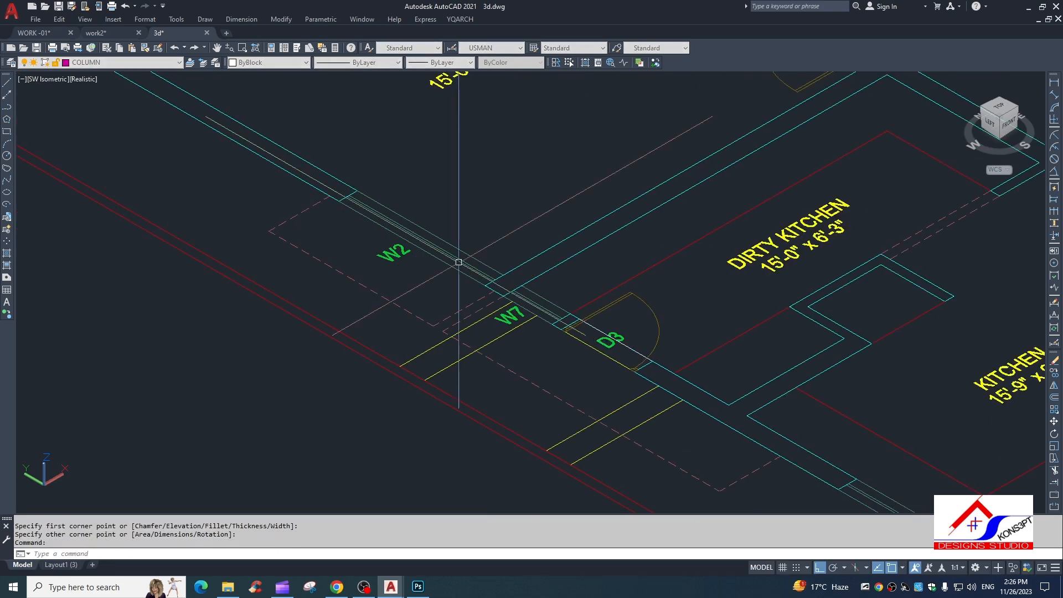
- Draw a rectangle over the W2 window opening in the outer wall of the 15'-0" x 15'-9" bedroom
{"action": "key", "text": "Return"}
{"action": "left_click", "coordinate": [351, 214]}
{"action": "left_click", "coordinate": [494, 297]}
{"action": "scroll", "coordinate": [492, 283], "scroll_direction": "down", "scroll_amount": 3}
- Draw a rectangle over the V ventilator opening in the rear wall of the 7'-0" x 7'-0" bath
{"action": "middle_click_drag", "start_coordinate": [344, 142], "coordinate": [392, 221]}
{"action": "scroll", "coordinate": [394, 191], "scroll_direction": "up", "scroll_amount": 1}
{"action": "mouse_move", "coordinate": [390, 139]}
{"action": "middle_mouse_down"}
{"action": "mouse_move", "coordinate": [359, 152]}
{"action": "mouse_move", "coordinate": [349, 134]}
{"action": "middle_mouse_up"}
{"action": "scroll", "coordinate": [336, 123], "scroll_direction": "up", "scroll_amount": 1}
{"action": "key", "text": "Return"}
{"action": "left_click", "coordinate": [335, 123]}
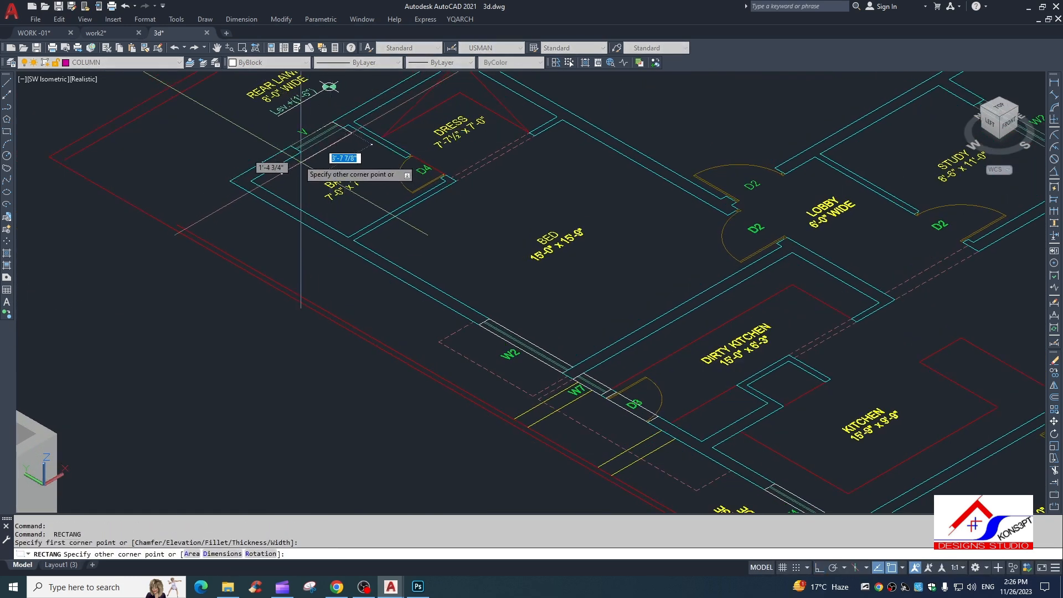
{"action": "left_click", "coordinate": [300, 151]}
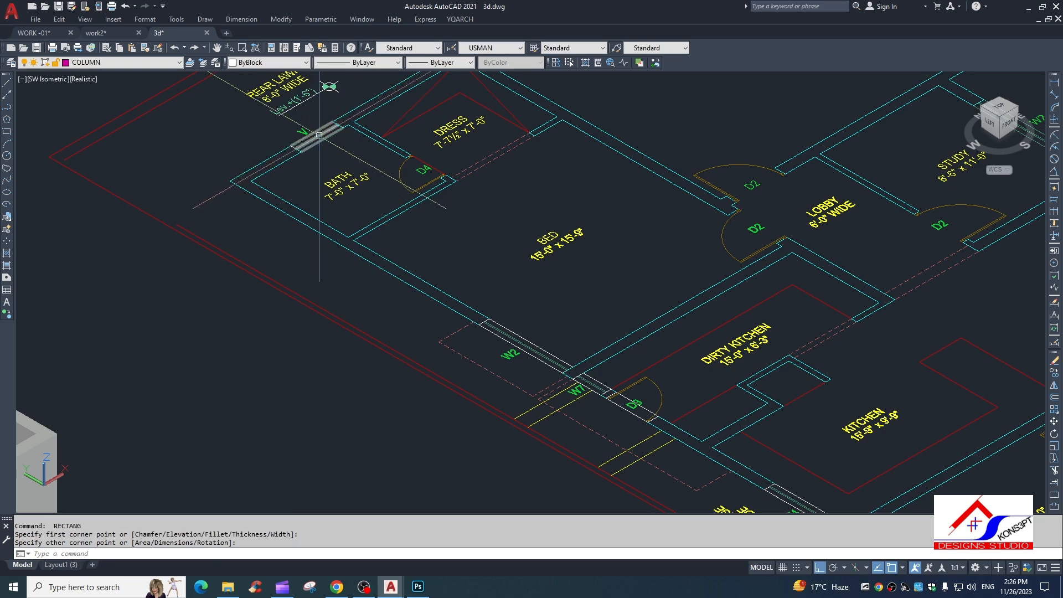
{"action": "key", "text": "Escape"}
{"action": "scroll", "coordinate": [319, 136], "scroll_direction": "up", "scroll_amount": 3}
{"action": "left_click", "coordinate": [322, 139]}
{"action": "key", "text": "Escape"}
- Switch the visual style to 2D Wireframe and check the outline at the rear bath's ventilator opening
{"action": "left_click", "coordinate": [85, 19]}
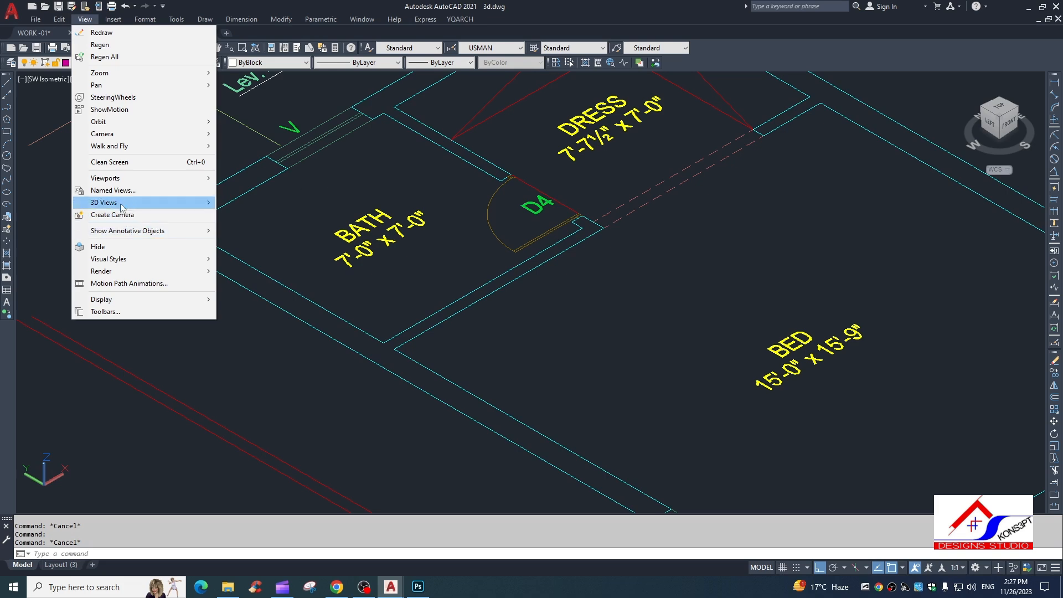
{"action": "mouse_move", "coordinate": [130, 261]}
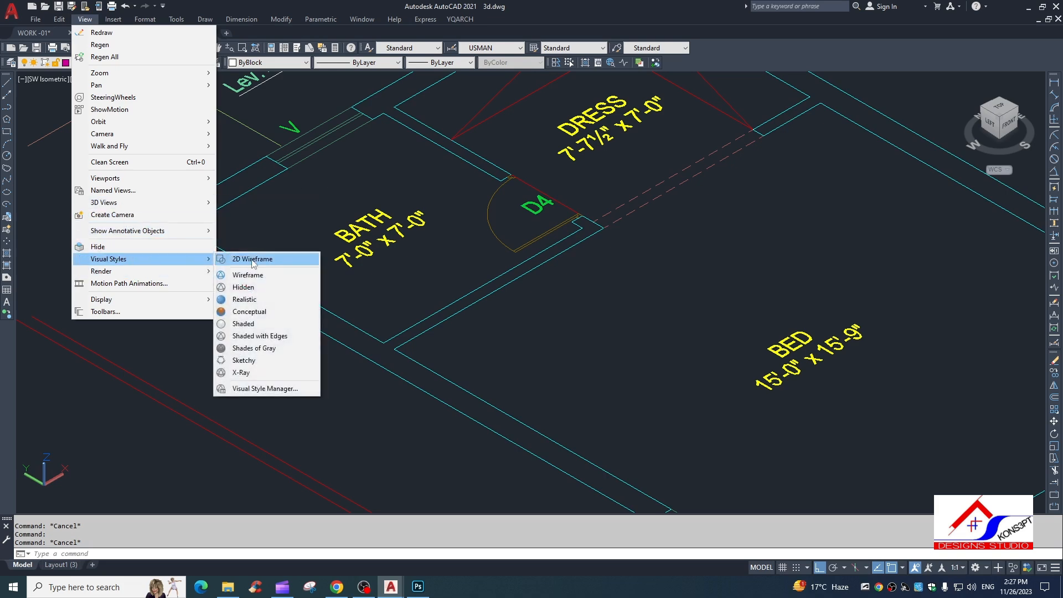
{"action": "left_click", "coordinate": [252, 264]}
{"action": "scroll", "coordinate": [470, 265], "scroll_direction": "down", "scroll_amount": 5}
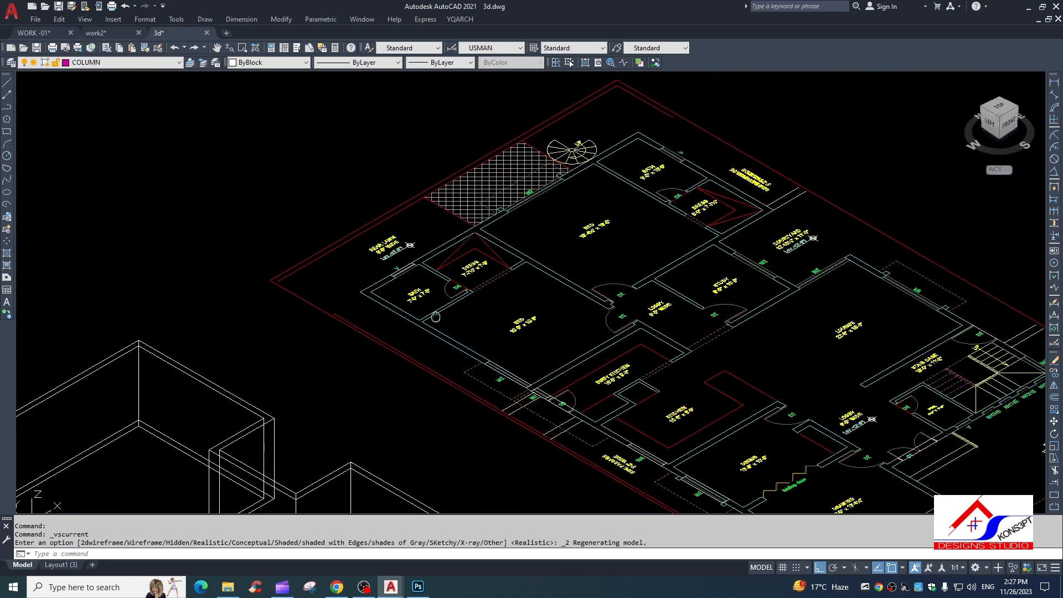
{"action": "scroll", "coordinate": [390, 290], "scroll_direction": "up", "scroll_amount": 8}
{"action": "left_click", "coordinate": [388, 291]}
{"action": "left_click", "coordinate": [360, 305]}
{"action": "left_click", "coordinate": [375, 313]}
{"action": "key", "text": "Escape"}
{"action": "key", "text": "Escape"}
{"action": "scroll", "coordinate": [337, 341], "scroll_direction": "down", "scroll_amount": 5}
- Draw a rectangle over the W1 window opening in the rear wall of the 16'-4½" x 18'-0" bedroom
{"action": "type", "text": "rec"}
{"action": "key", "text": "Return"}
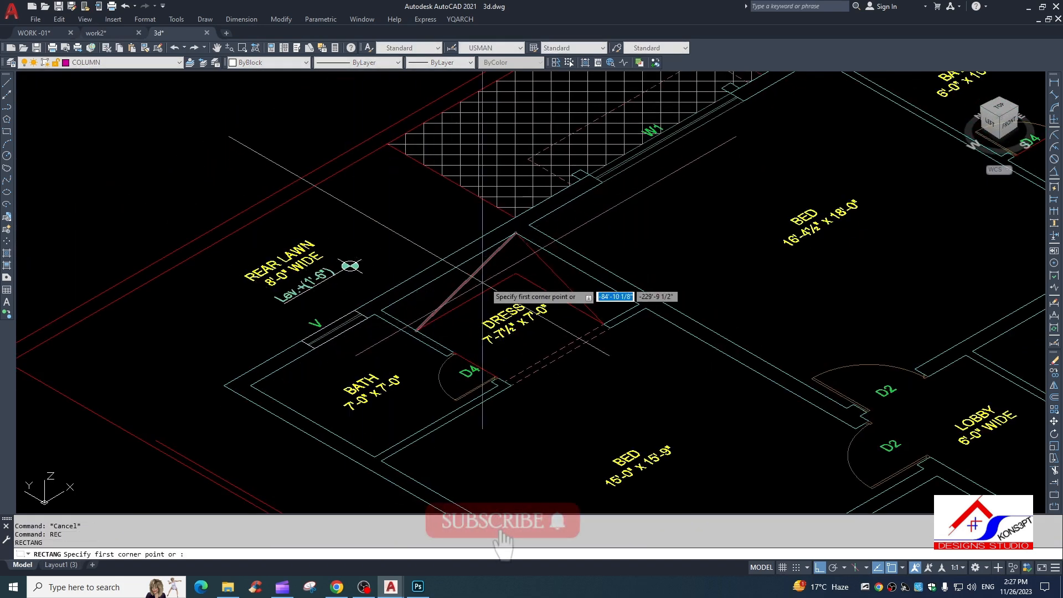
{"action": "scroll", "coordinate": [459, 290], "scroll_direction": "down", "scroll_amount": 3}
{"action": "middle_click_drag", "start_coordinate": [568, 188], "coordinate": [463, 291]}
{"action": "scroll", "coordinate": [471, 302], "scroll_direction": "up", "scroll_amount": 5}
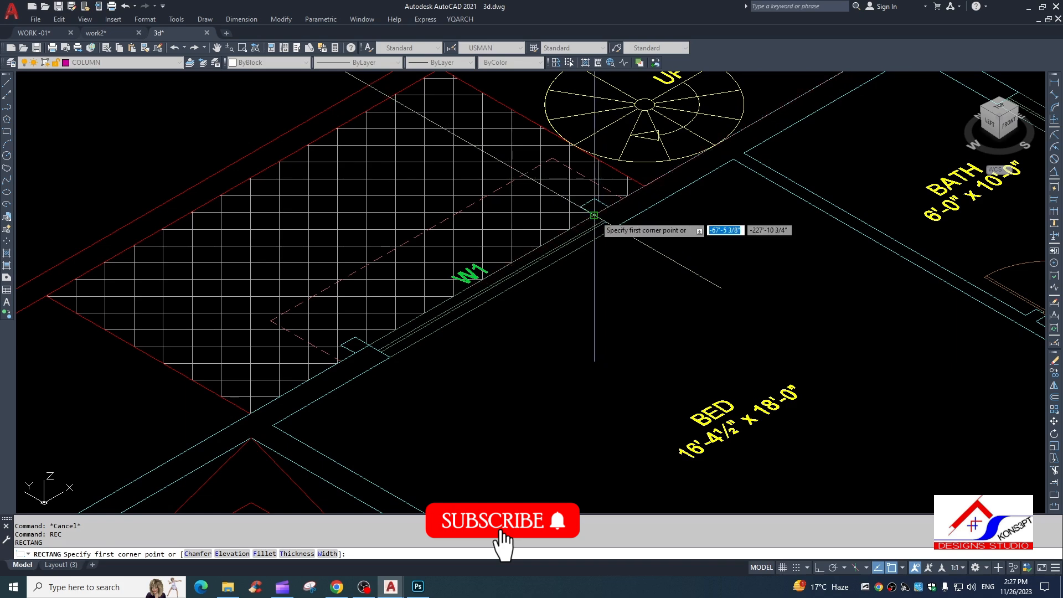
{"action": "left_click", "coordinate": [635, 238]}
{"action": "left_click", "coordinate": [391, 357]}
- Draw a rectangle over the V ventilator opening in the outer wall of the 6'-0" x 10'-0" bath
{"action": "key", "text": "Return"}
{"action": "scroll", "coordinate": [526, 318], "scroll_direction": "down", "scroll_amount": 4}
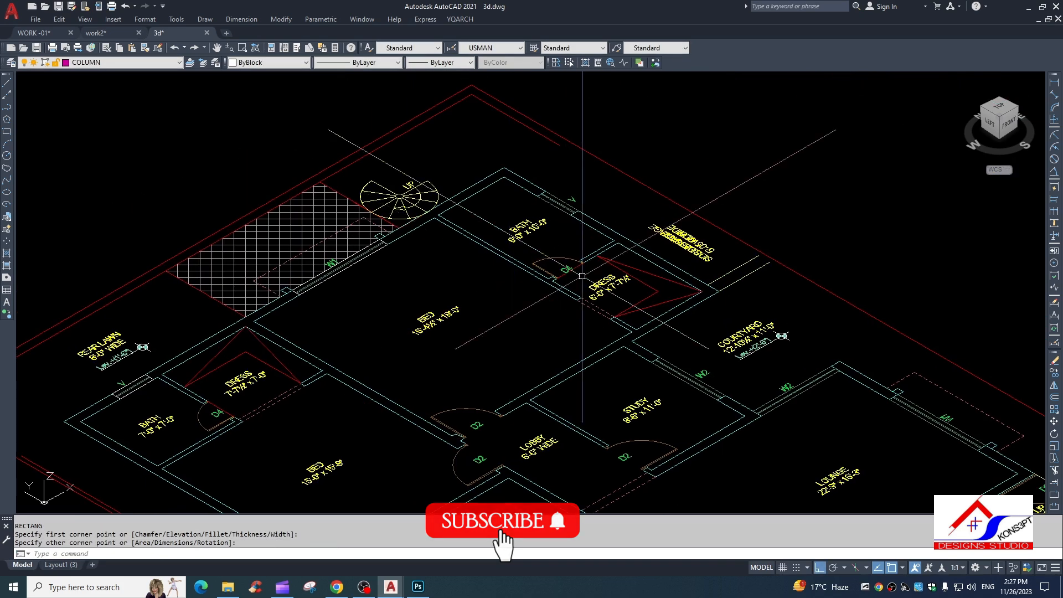
{"action": "scroll", "coordinate": [506, 193], "scroll_direction": "up", "scroll_amount": 3}
{"action": "left_click", "coordinate": [507, 193]}
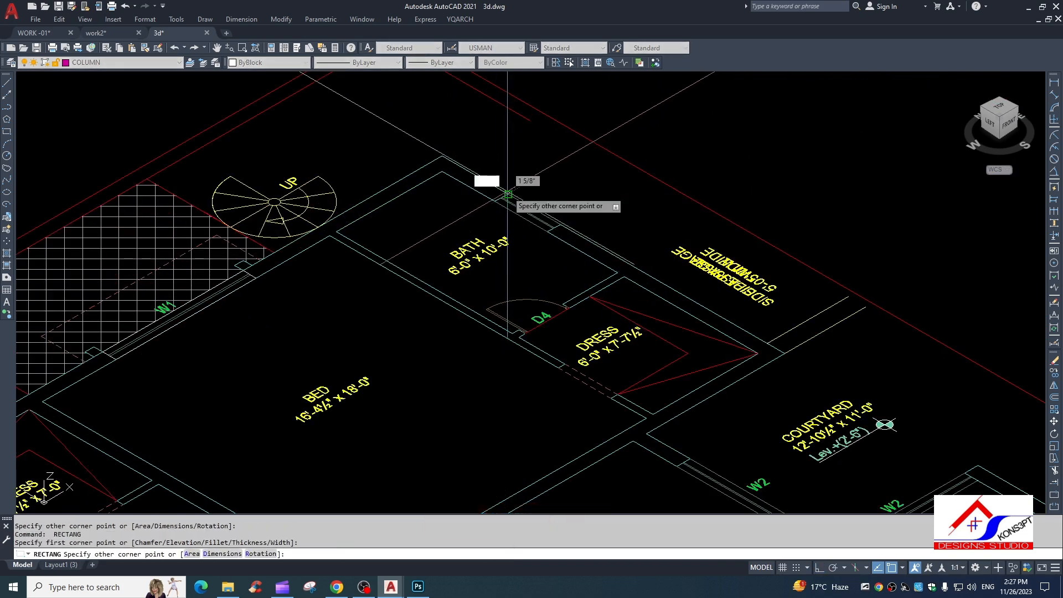
{"action": "left_click", "coordinate": [547, 232]}
- Draw rectangles over the two W2 window openings where the study and the lounge face the courtyard
{"action": "key", "text": "Return"}
{"action": "scroll", "coordinate": [547, 232], "scroll_direction": "down", "scroll_amount": 4}
{"action": "scroll", "coordinate": [582, 309], "scroll_direction": "up", "scroll_amount": 4}
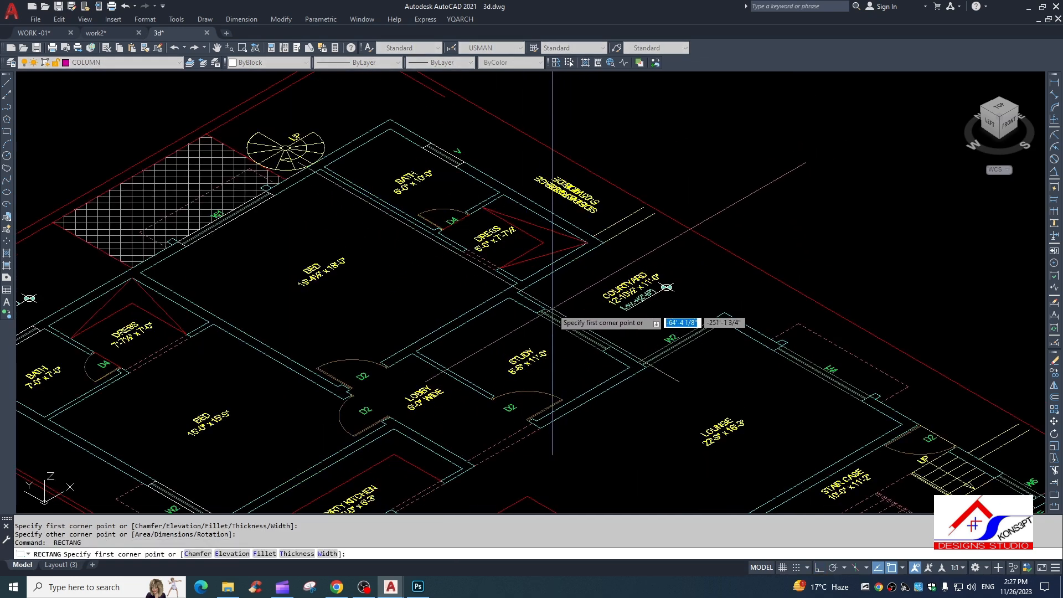
{"action": "middle_click_drag", "start_coordinate": [641, 384], "coordinate": [508, 376]}
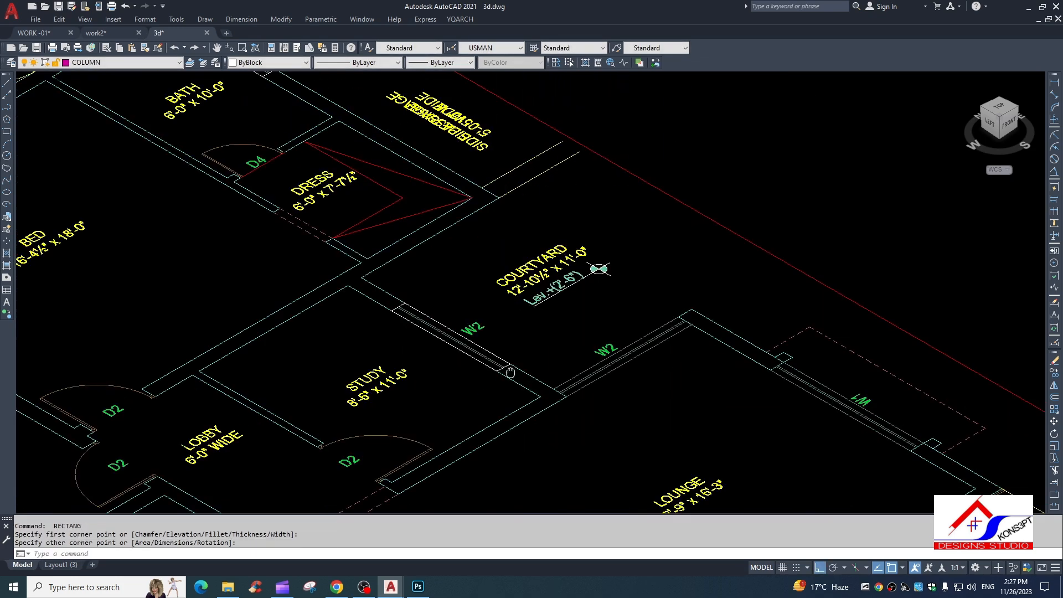
{"action": "left_click", "coordinate": [686, 319]}
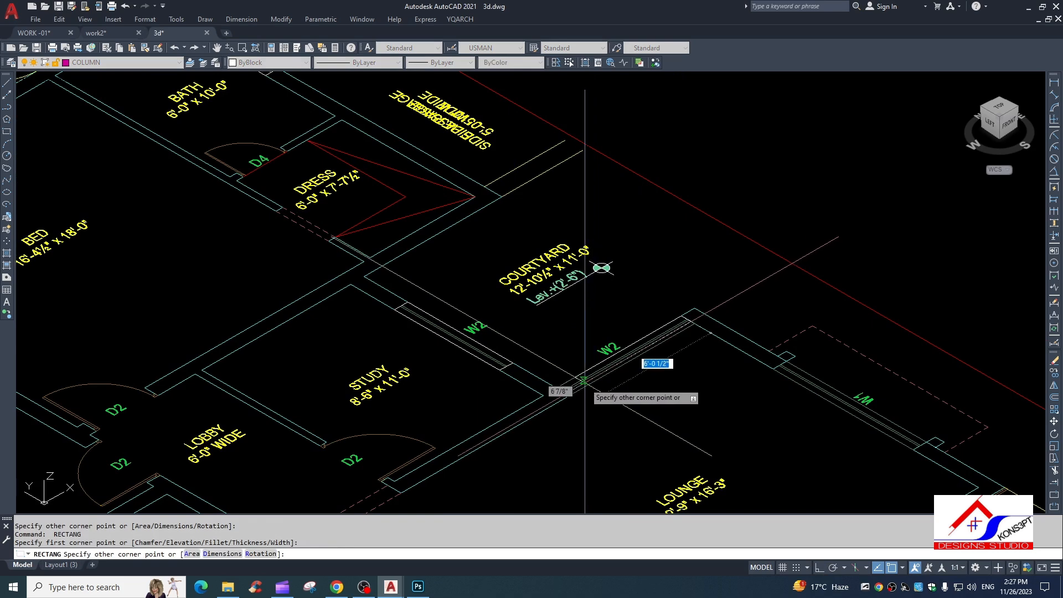
{"action": "left_click", "coordinate": [570, 395]}
- Draw a rectangle over the W1 window opening in the lounge's outer wall
{"action": "scroll", "coordinate": [612, 393], "scroll_direction": "down", "scroll_amount": 2}
{"action": "middle_click_drag", "start_coordinate": [615, 391], "coordinate": [412, 305]}
{"action": "scroll", "coordinate": [576, 291], "scroll_direction": "up", "scroll_amount": 2}
{"action": "key", "text": "space"}
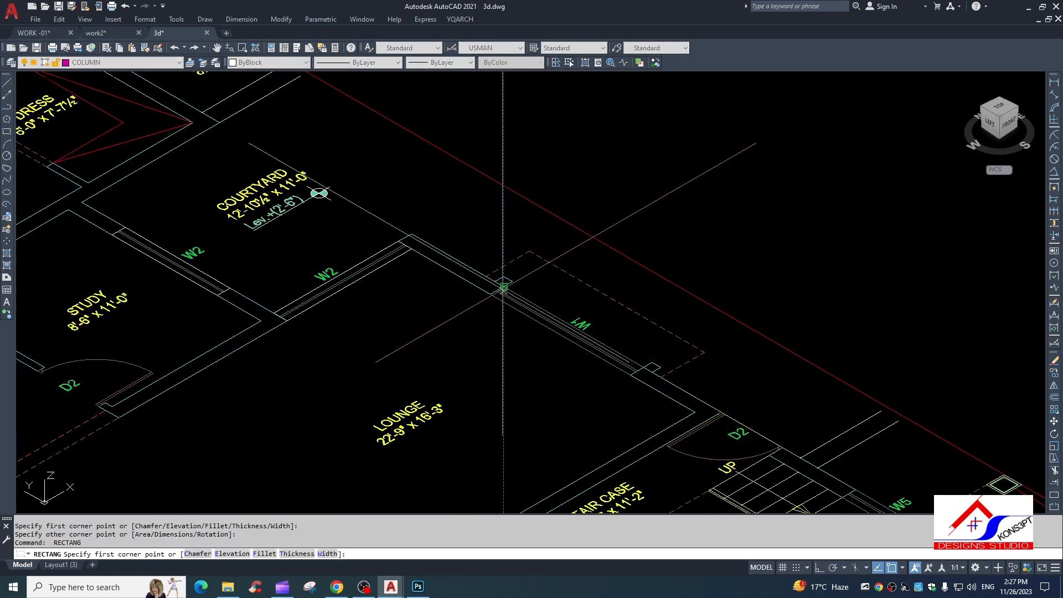
{"action": "left_click", "coordinate": [509, 285]}
{"action": "scroll", "coordinate": [666, 389], "scroll_direction": "up", "scroll_amount": 2}
{"action": "left_click", "coordinate": [613, 366]}
- Draw a rectangle over the D2 door opening in the staircase's outer wall
{"action": "middle_click_drag", "start_coordinate": [768, 426], "coordinate": [506, 363]}
{"action": "scroll", "coordinate": [506, 363], "scroll_direction": "up", "scroll_amount": 2}
{"action": "key", "text": "space"}
{"action": "left_click", "coordinate": [502, 361]}
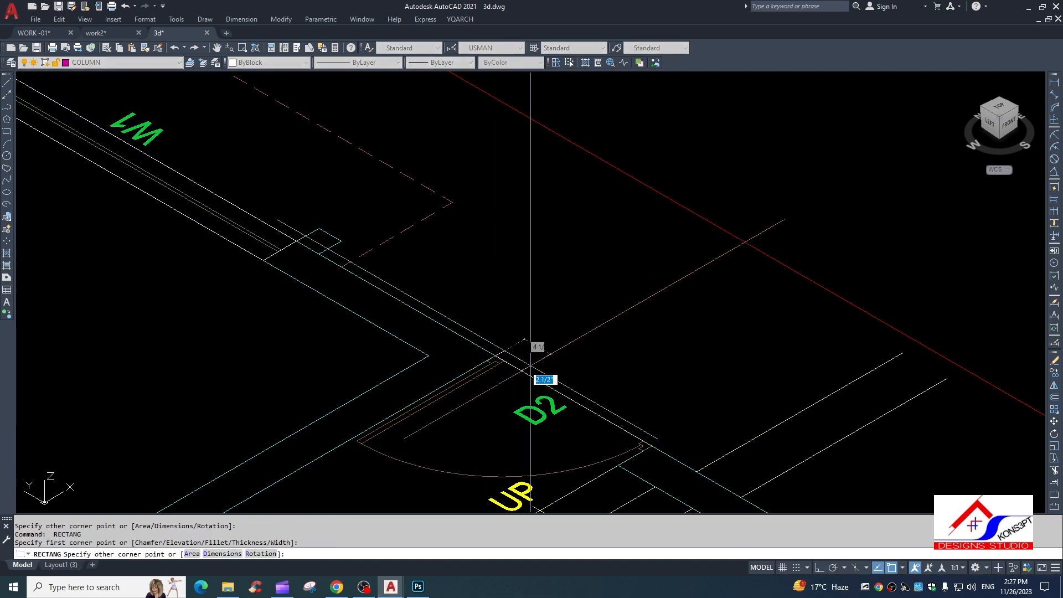
{"action": "left_click", "coordinate": [618, 466]}
- Draw a rectangle over the W5 window opening in the staircase's outer wall
{"action": "scroll", "coordinate": [611, 452], "scroll_direction": "down", "scroll_amount": 4}
{"action": "middle_click_drag", "start_coordinate": [583, 404], "coordinate": [430, 160]}
{"action": "scroll", "coordinate": [562, 271], "scroll_direction": "up", "scroll_amount": 4}
{"action": "key", "text": "space"}
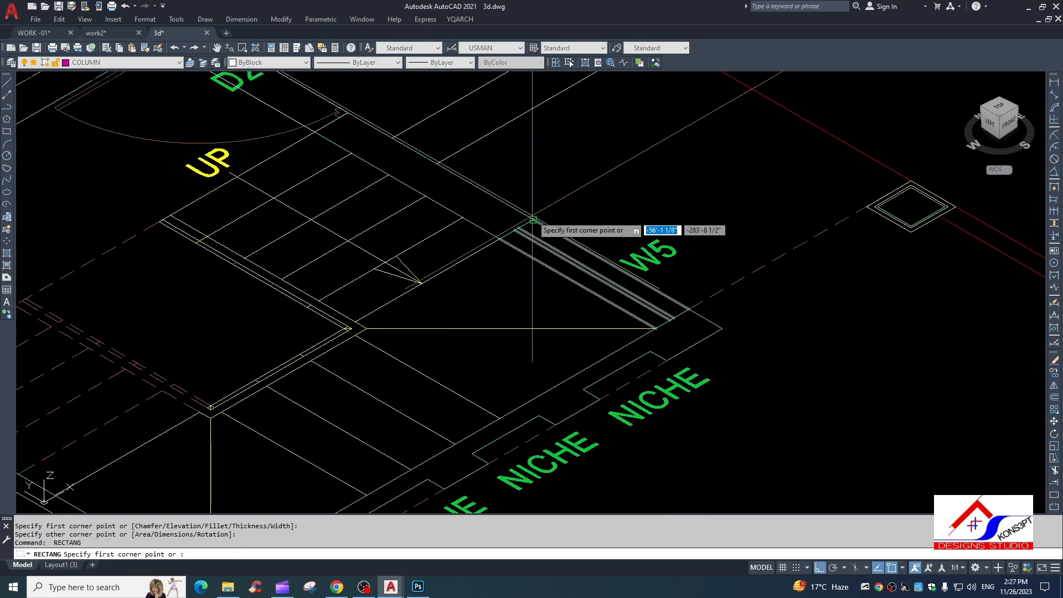
{"action": "left_click", "coordinate": [536, 217]}
{"action": "left_click", "coordinate": [655, 328]}
- Review the outlined door, window and ventilator openings around the outer walls of the whole floor plan
{"action": "scroll", "coordinate": [654, 327], "scroll_direction": "down", "scroll_amount": 5}
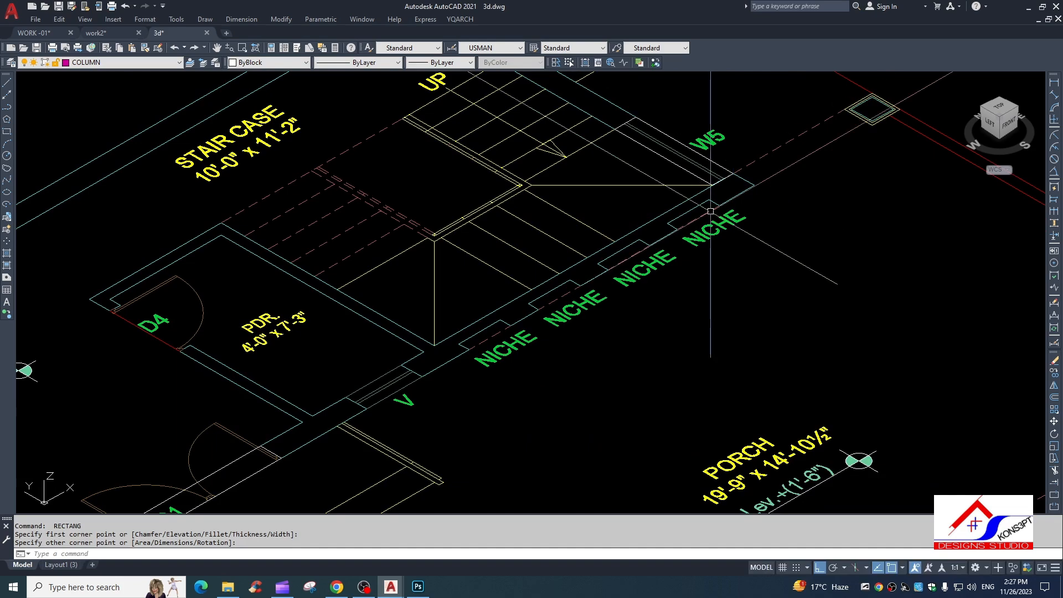
{"action": "scroll", "coordinate": [563, 324], "scroll_direction": "up", "scroll_amount": 4}
{"action": "scroll", "coordinate": [743, 333], "scroll_direction": "down", "scroll_amount": 5}
{"action": "scroll", "coordinate": [654, 289], "scroll_direction": "up", "scroll_amount": 1}
{"action": "scroll", "coordinate": [479, 244], "scroll_direction": "down", "scroll_amount": 3}
{"action": "middle_click_drag", "start_coordinate": [480, 244], "coordinate": [537, 311]}
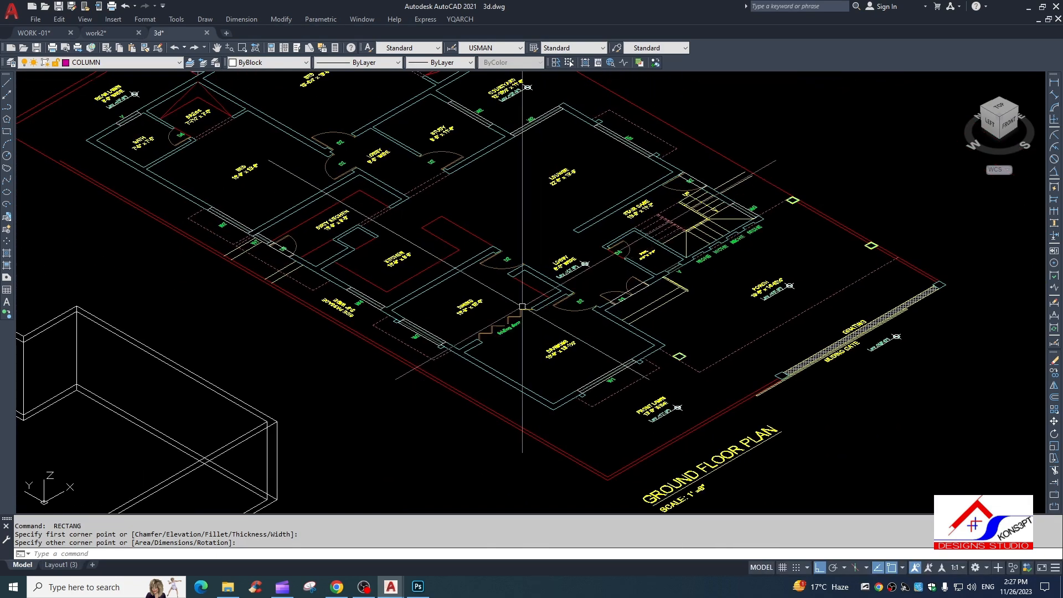
{"action": "middle_click_drag", "start_coordinate": [430, 253], "coordinate": [476, 294]}
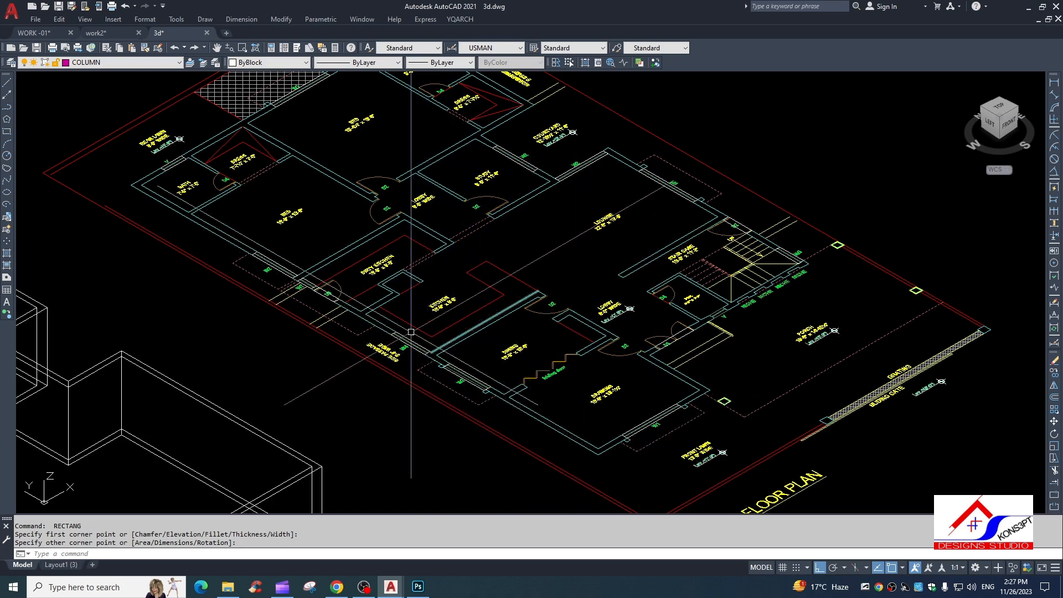
{"action": "middle_click_drag", "start_coordinate": [256, 255], "coordinate": [254, 325]}
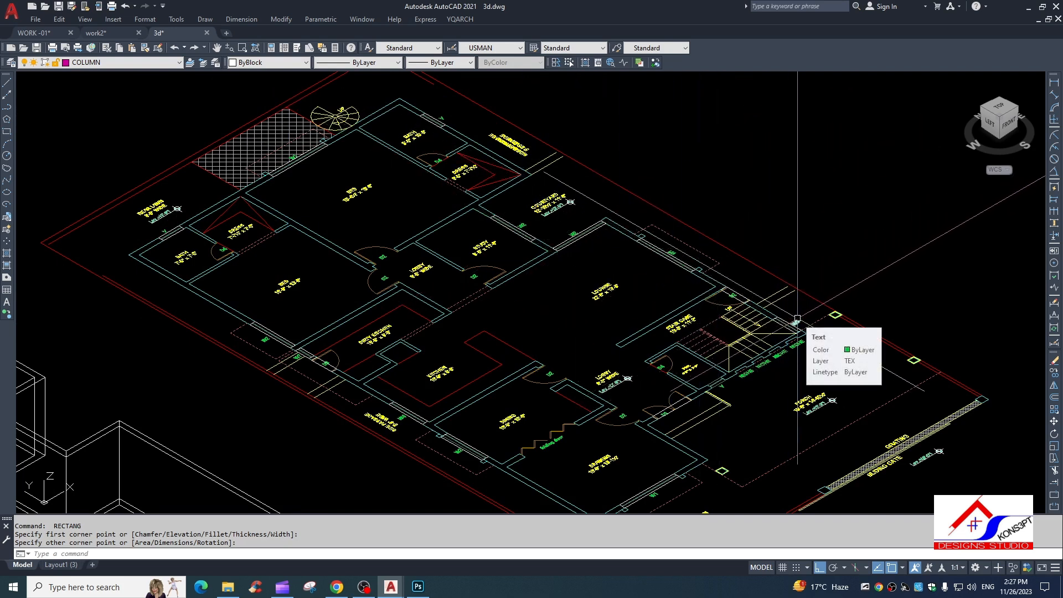
{"action": "scroll", "coordinate": [798, 319], "scroll_direction": "down", "scroll_amount": 3}
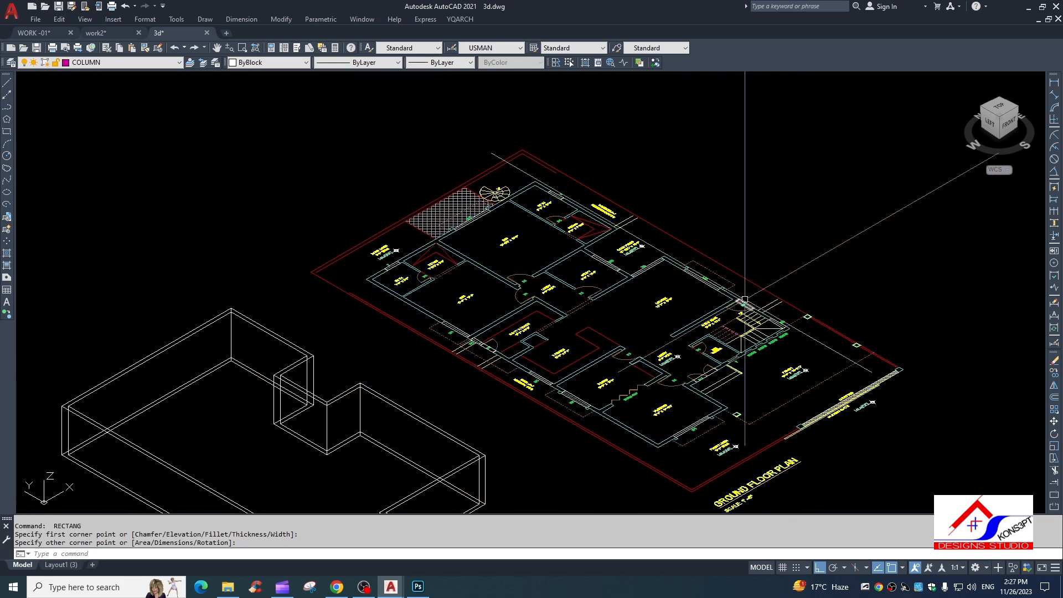
{"action": "key", "text": "Escape"}
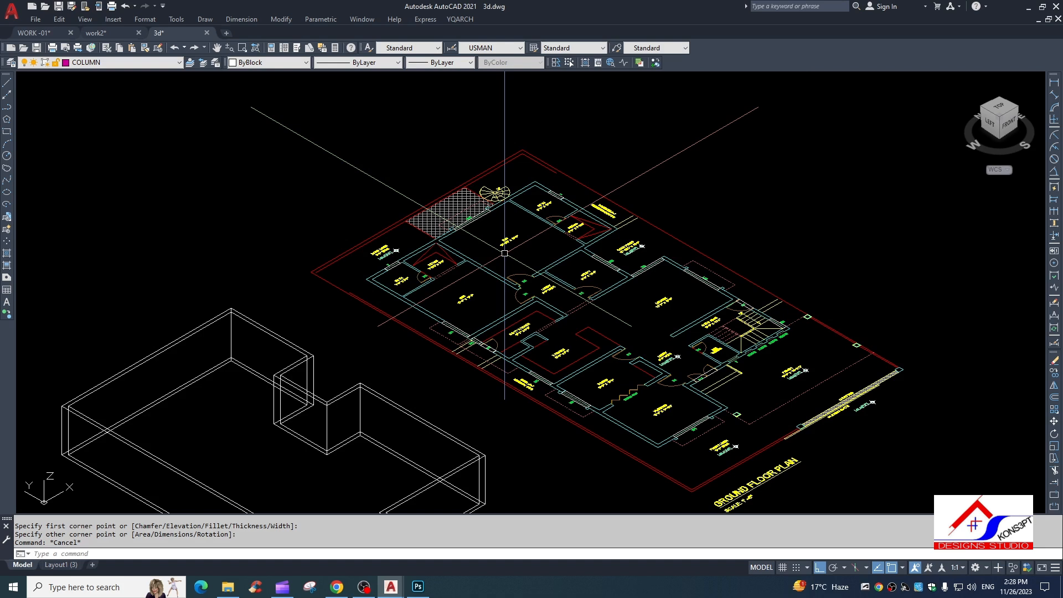
- Use the CHANGE command to set the elevation of all W1, W2 and W5 window rectangles to 12
{"action": "type", "text": "-c"}
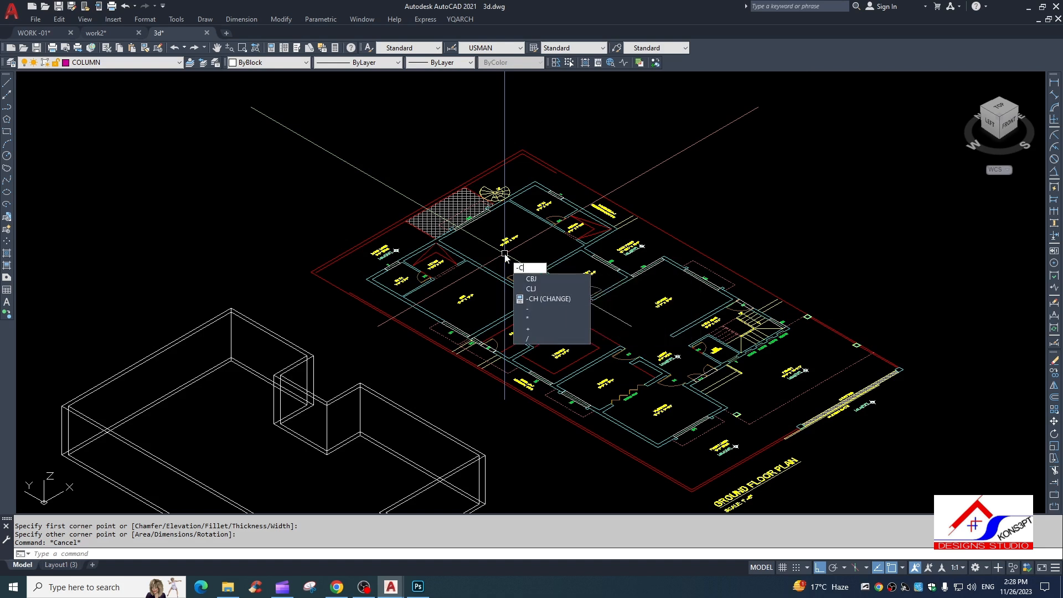
{"action": "type", "text": "h"}
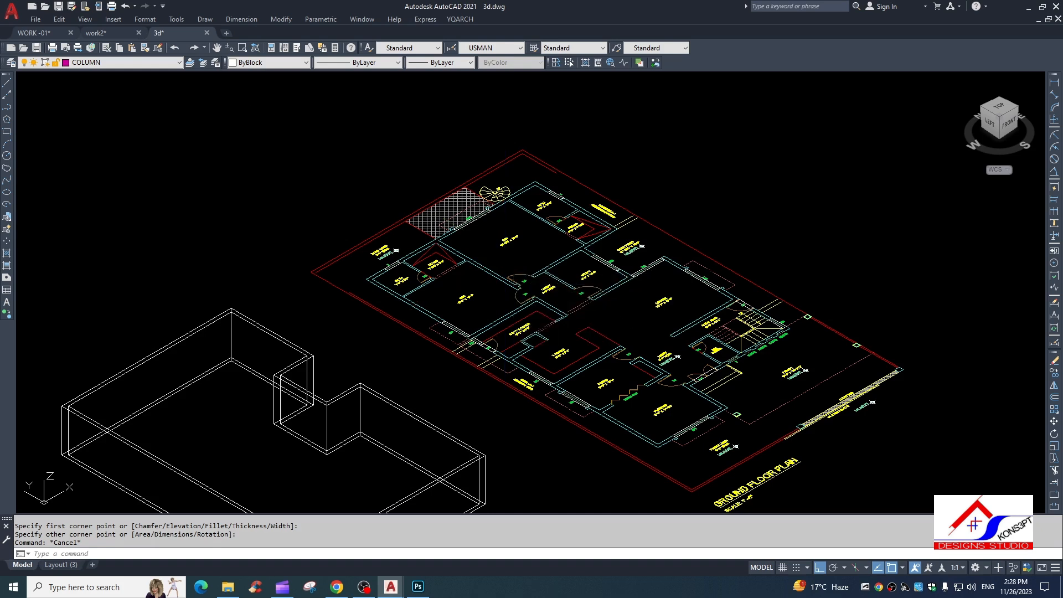
{"action": "key", "text": "Return"}
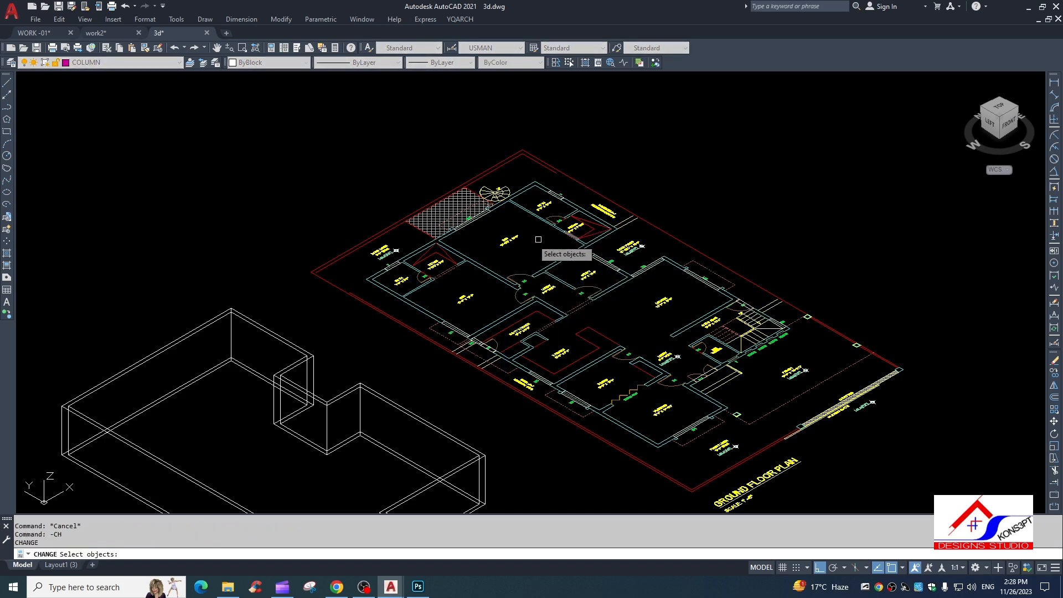
{"action": "left_click", "coordinate": [463, 221]}
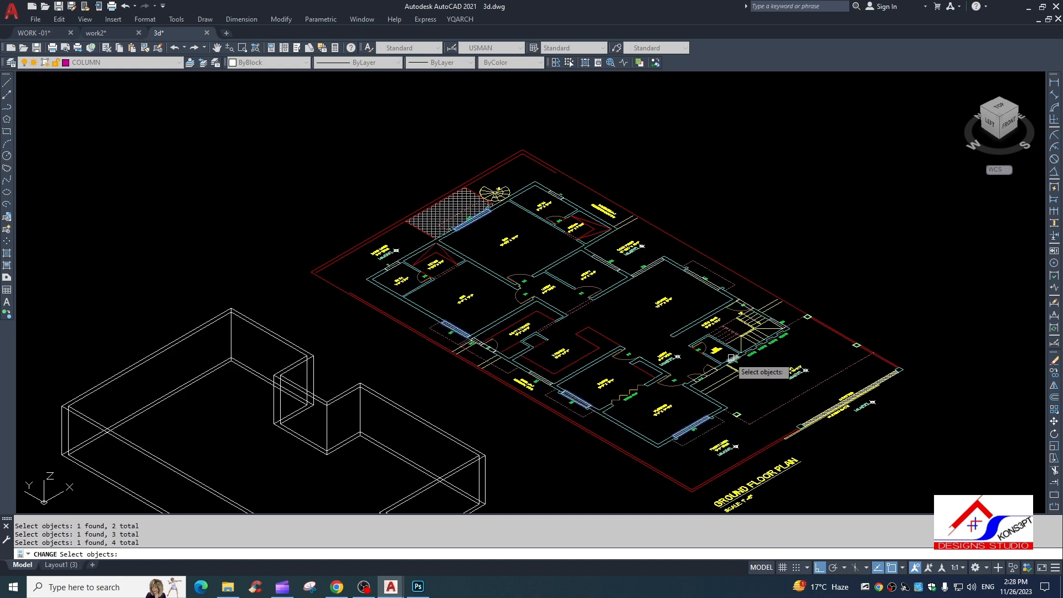
{"action": "scroll", "coordinate": [757, 317], "scroll_direction": "up", "scroll_amount": 2}
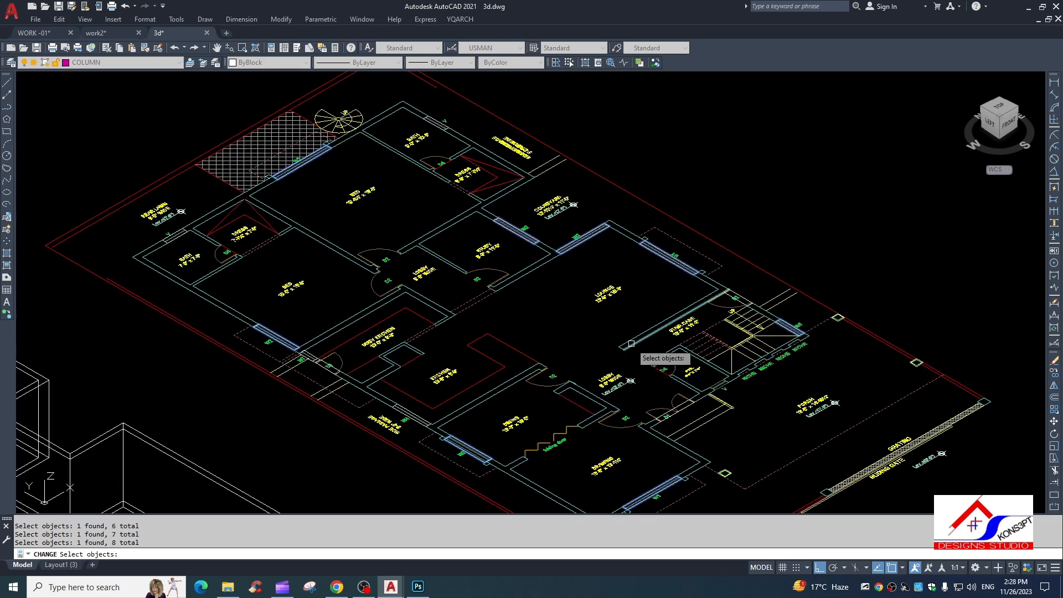
{"action": "scroll", "coordinate": [619, 348], "scroll_direction": "down", "scroll_amount": 3}
{"action": "scroll", "coordinate": [620, 355], "scroll_direction": "up", "scroll_amount": 4}
{"action": "scroll", "coordinate": [578, 368], "scroll_direction": "down", "scroll_amount": 1}
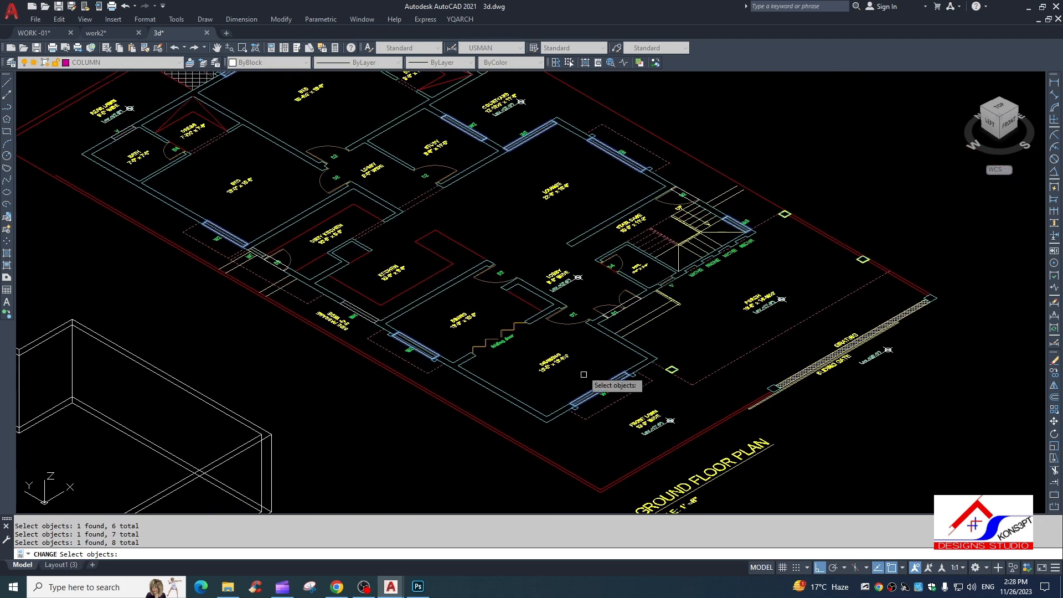
{"action": "key", "text": "Return"}
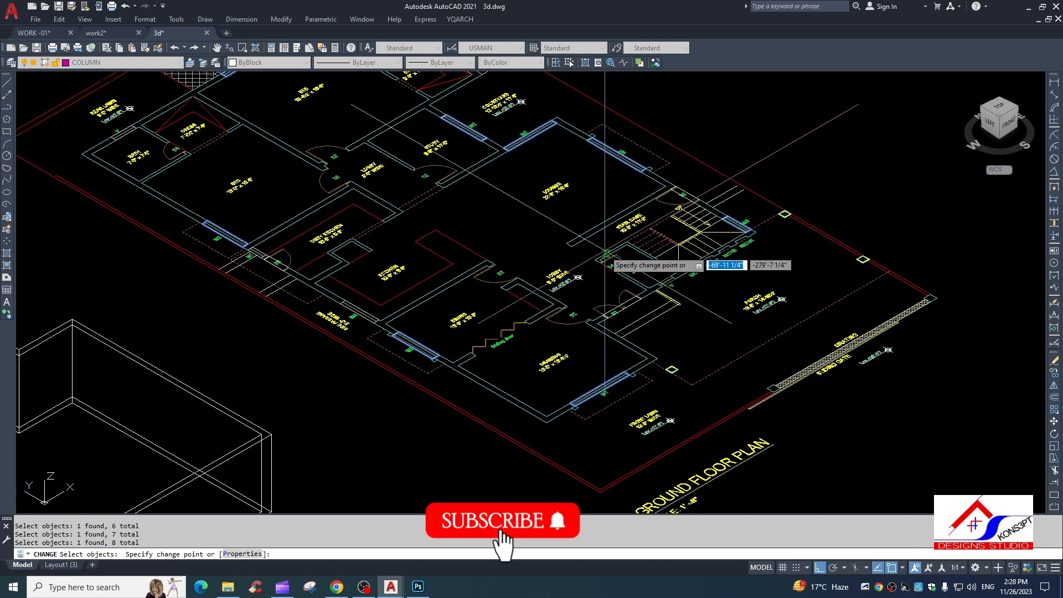
{"action": "key", "text": "Return"}
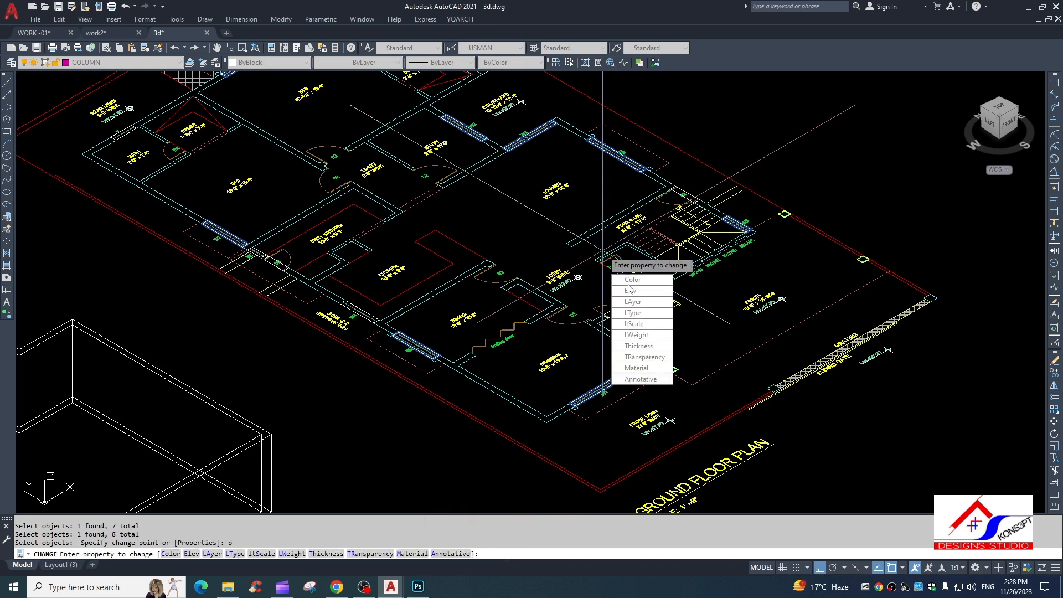
{"action": "left_click", "coordinate": [631, 292]}
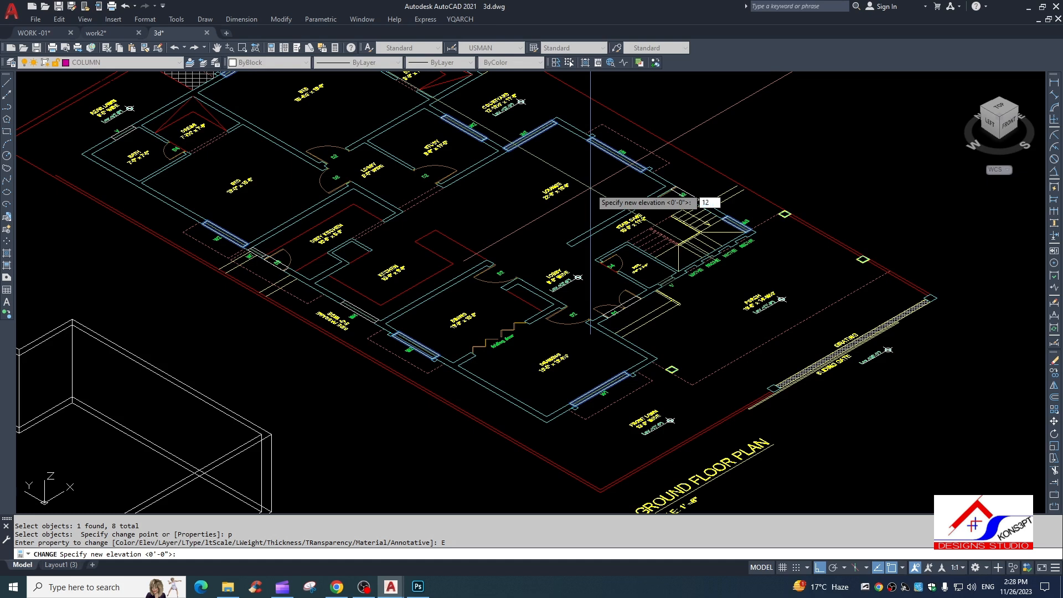
{"action": "key", "text": "Return"}
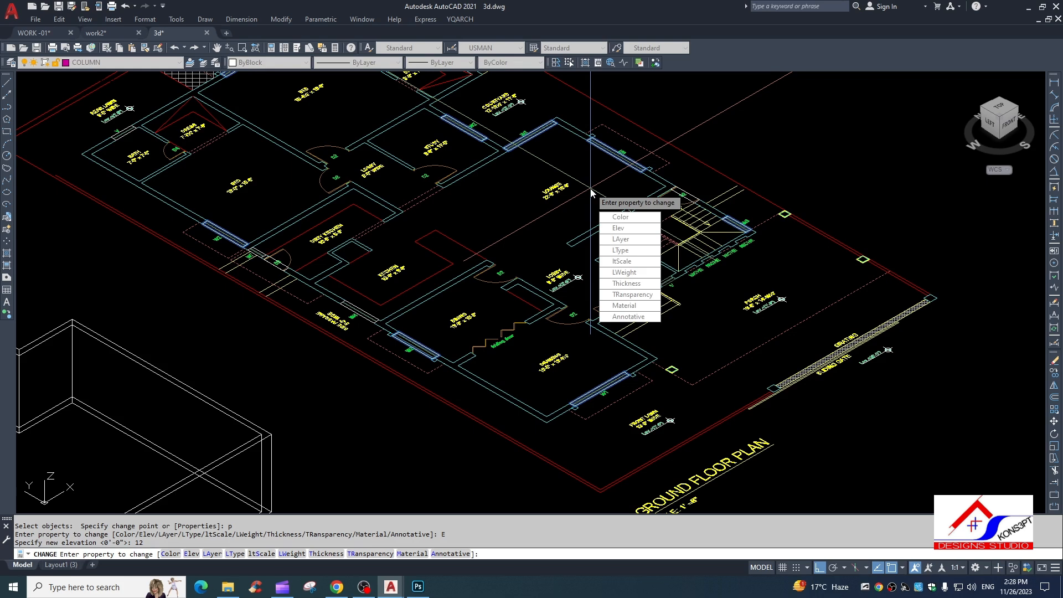
{"action": "key", "text": "Return"}
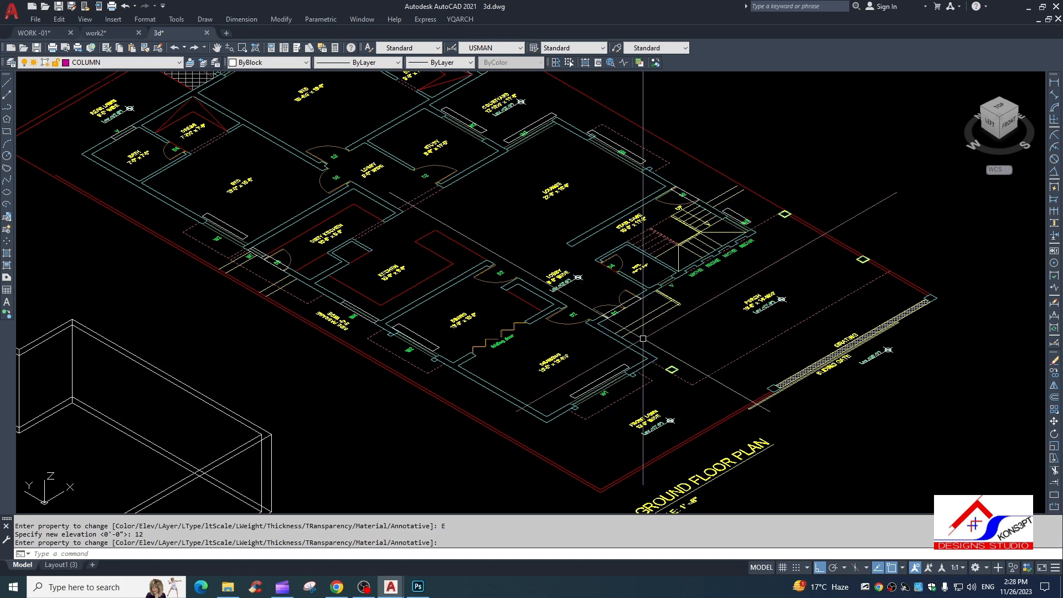
- Extrude the staircase D2, entrance D1 and dirty kitchen outer door rectangles to a height of 7'
{"action": "key", "text": "Return"}
{"action": "middle_click_drag", "start_coordinate": [643, 303], "coordinate": [648, 322]}
{"action": "left_click", "coordinate": [693, 213]}
{"action": "left_click", "coordinate": [642, 322]}
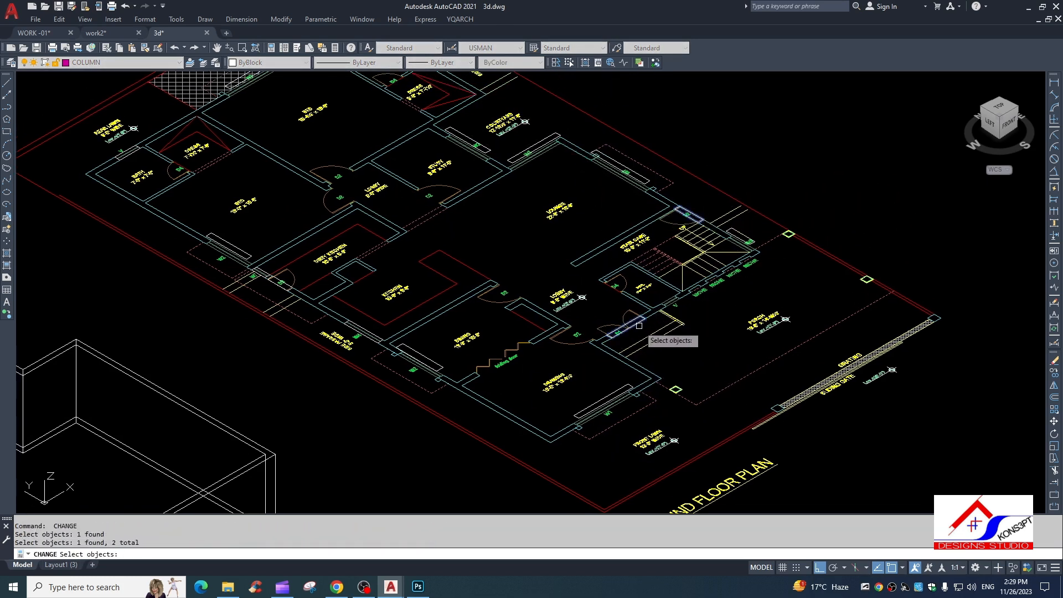
{"action": "scroll", "coordinate": [592, 302], "scroll_direction": "down", "scroll_amount": 2}
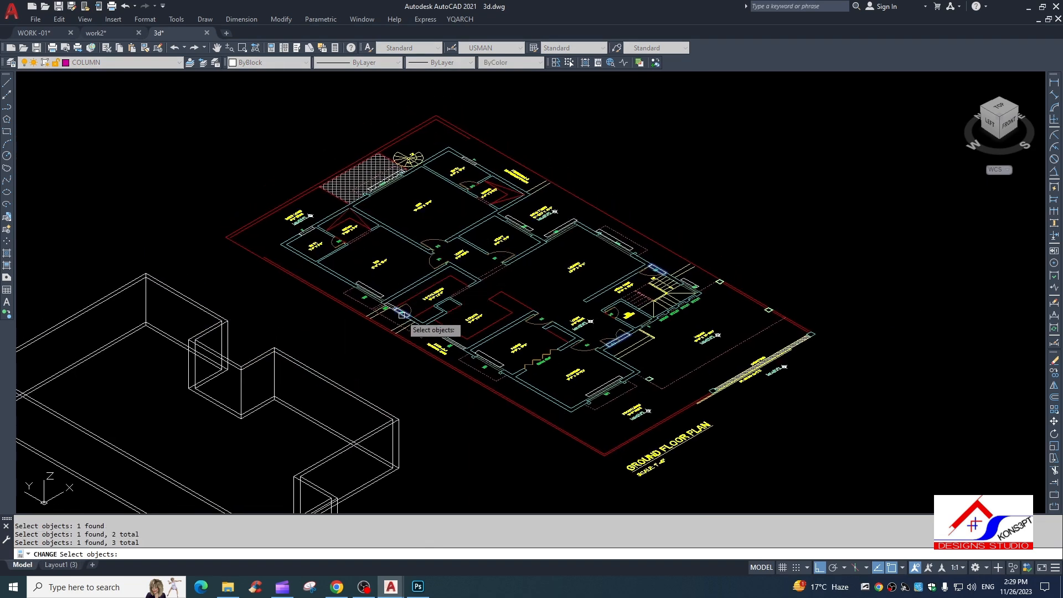
{"action": "key", "text": "Return"}
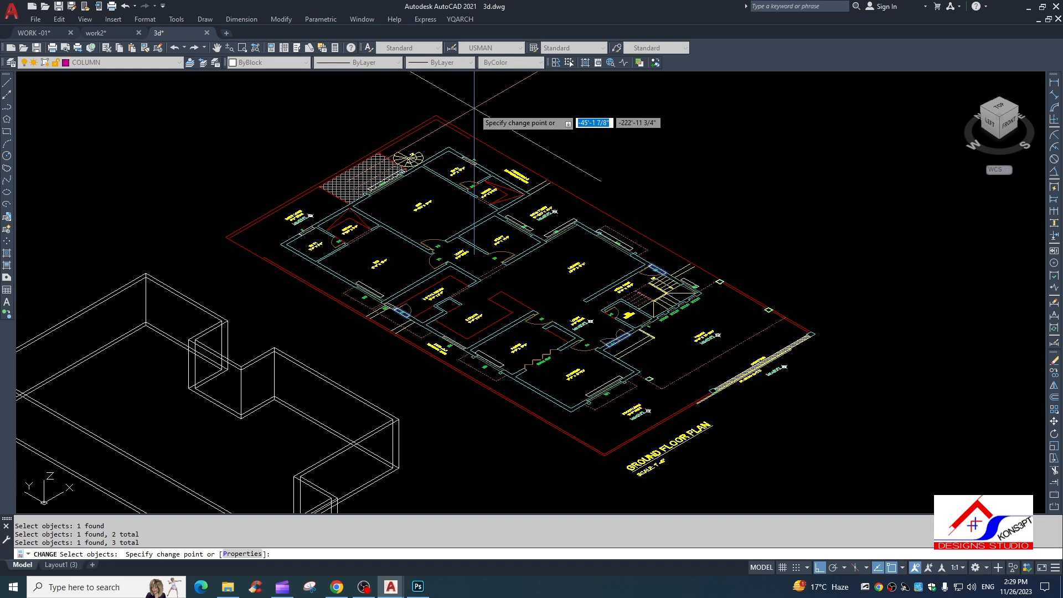
{"action": "key", "text": "Escape"}
{"action": "key", "text": "Escape"}
{"action": "key", "text": "Escape"}
{"action": "type", "text": "ex"}
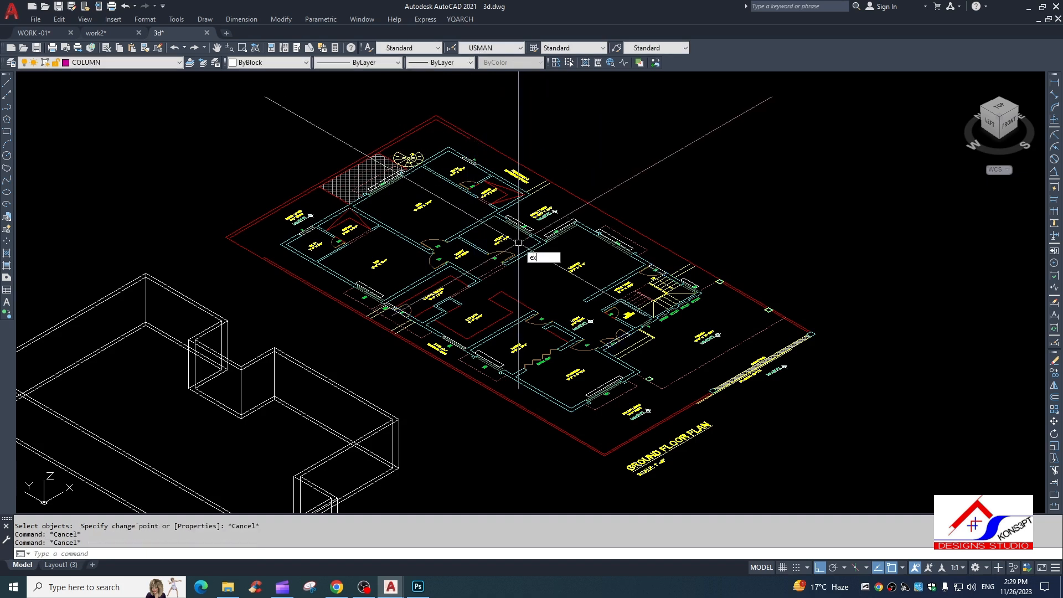
{"action": "type", "text": "ext"}
{"action": "key", "text": "Return"}
{"action": "type", "text": "p"}
{"action": "key", "text": "Return"}
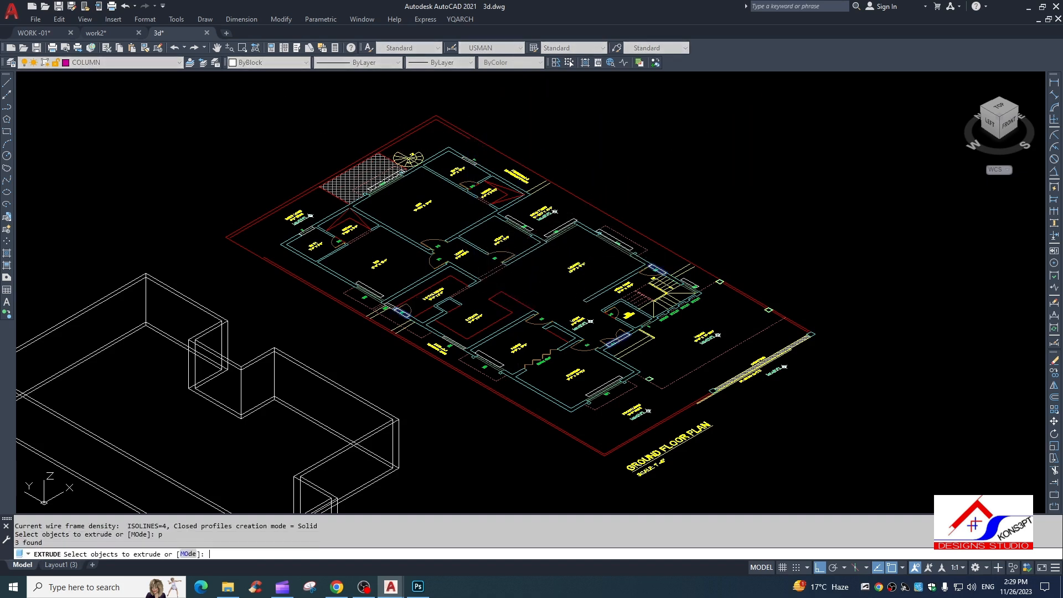
{"action": "key", "text": "Return"}
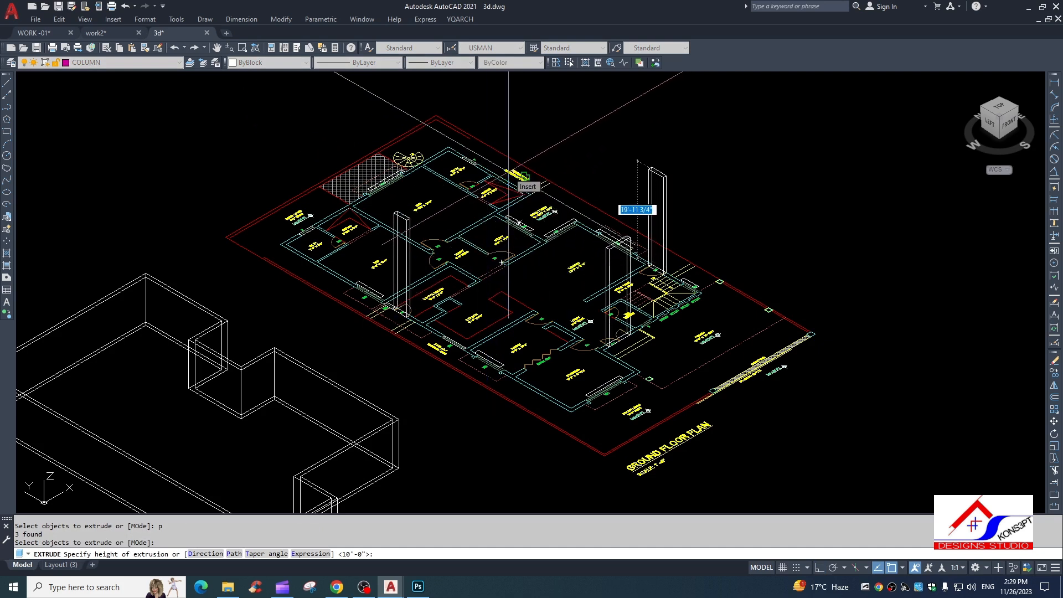
{"action": "key", "text": "Return"}
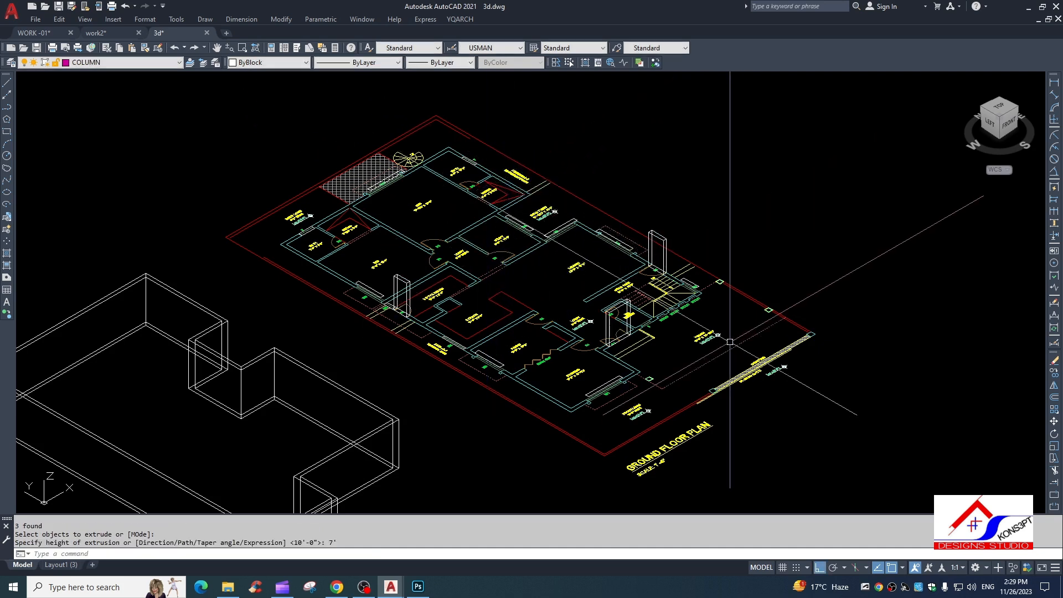
- Use the CHANGE command to set the elevation of the kitchen's W4 and the dirty kitchen's small window rectangles to 36
{"action": "scroll", "coordinate": [499, 365], "scroll_direction": "up", "scroll_amount": 5}
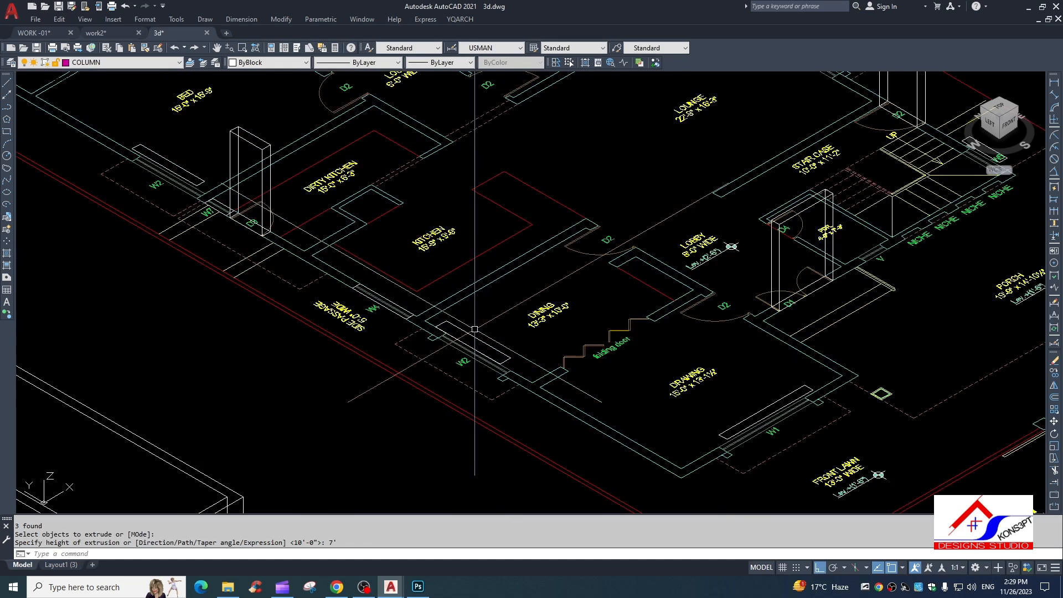
{"action": "scroll", "coordinate": [503, 367], "scroll_direction": "down", "scroll_amount": 3}
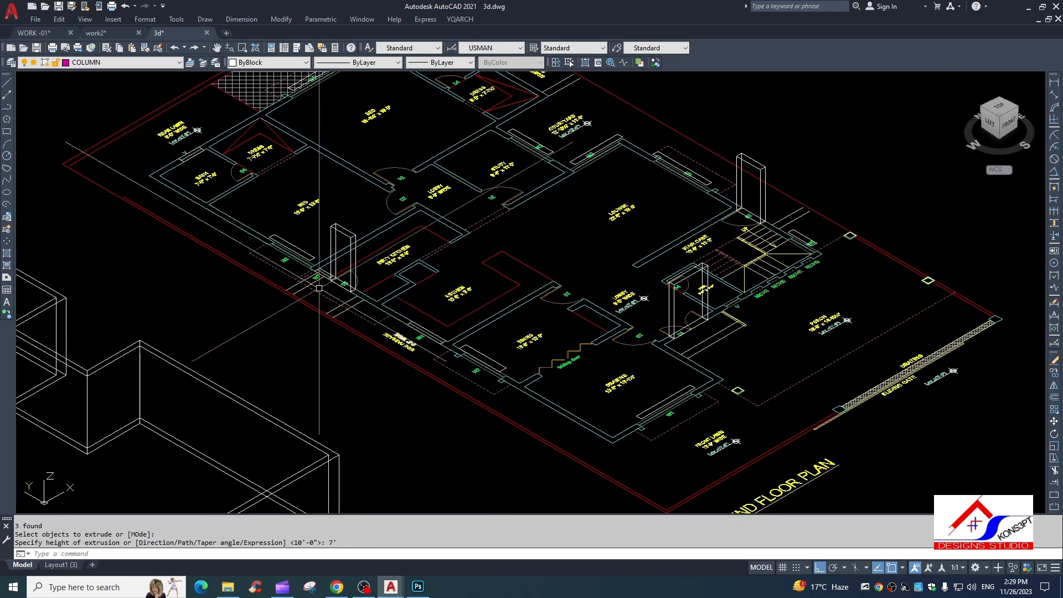
{"action": "type", "text": "-ch"}
{"action": "key", "text": "Return"}
{"action": "left_click", "coordinate": [437, 340]}
{"action": "key", "text": "Return"}
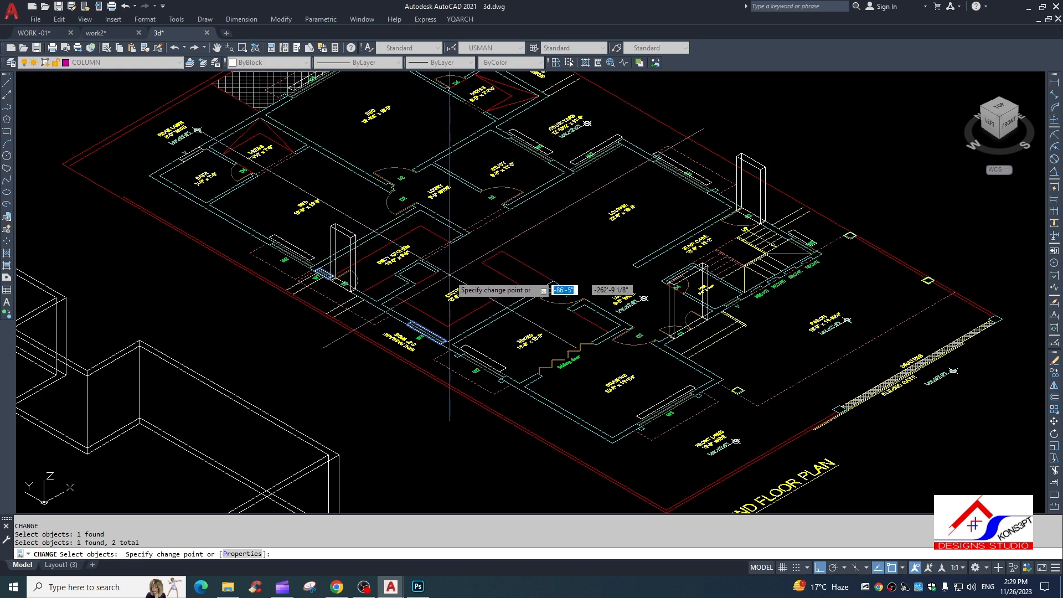
{"action": "type", "text": "p"}
{"action": "key", "text": "Return"}
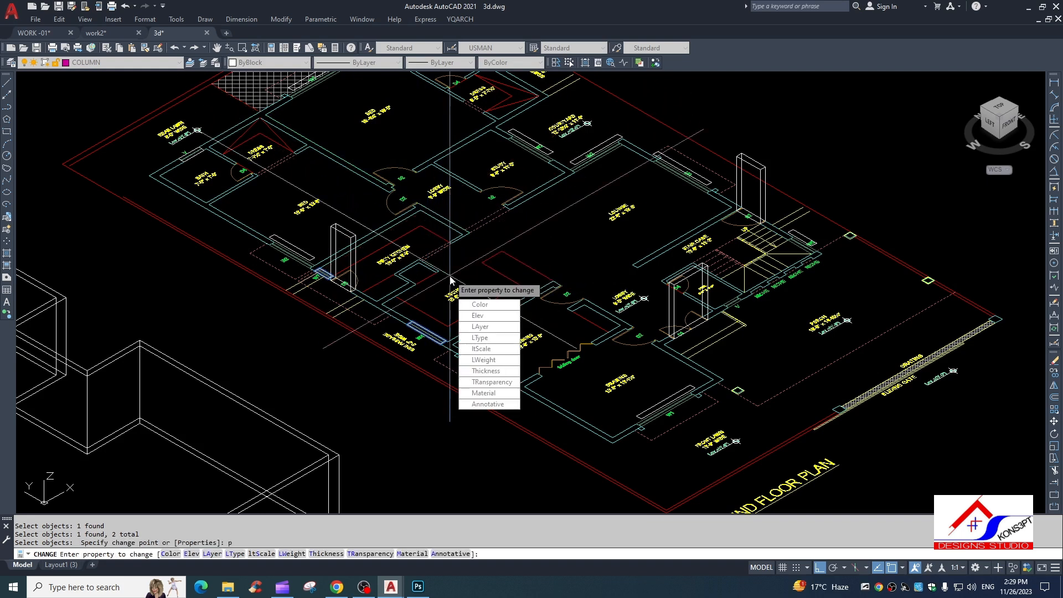
{"action": "type", "text": "e"}
{"action": "key", "text": "Return"}
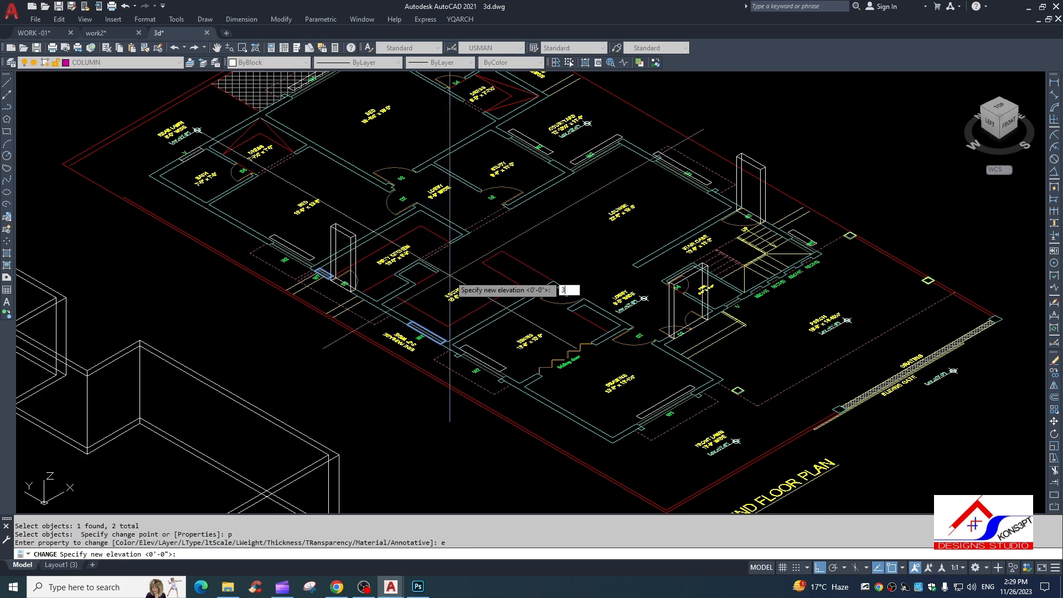
{"action": "key", "text": "Return"}
{"action": "key", "text": "Return"}
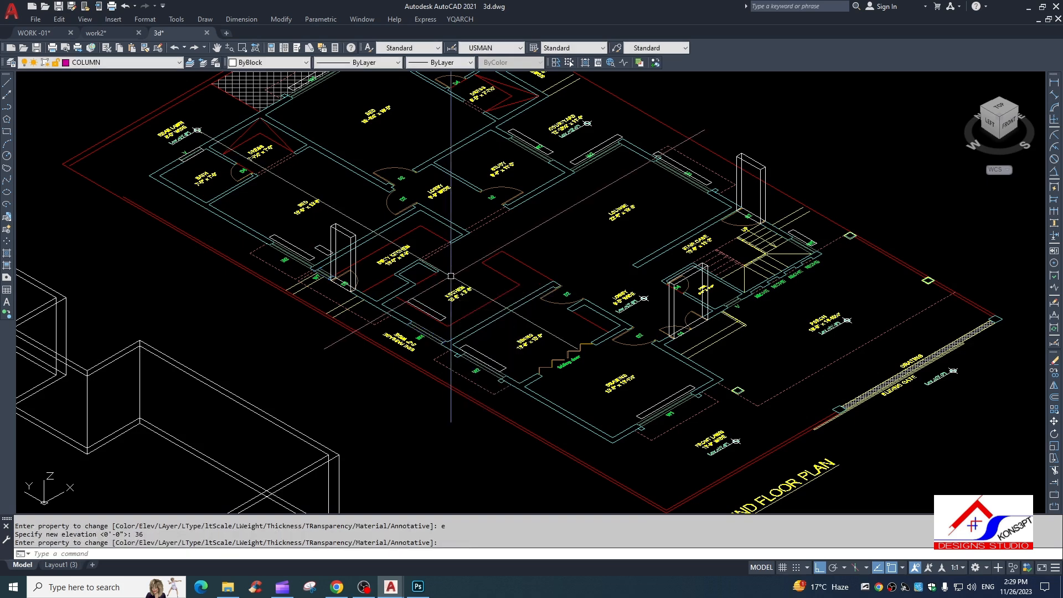
- Draw a rectangle over the V ventilator opening in the powder room's outer wall
{"action": "middle_click_drag", "start_coordinate": [624, 322], "coordinate": [611, 328]}
{"action": "type", "text": "rec"}
{"action": "key", "text": "Return"}
{"action": "scroll", "coordinate": [720, 299], "scroll_direction": "up", "scroll_amount": 5}
{"action": "left_click", "coordinate": [719, 302]}
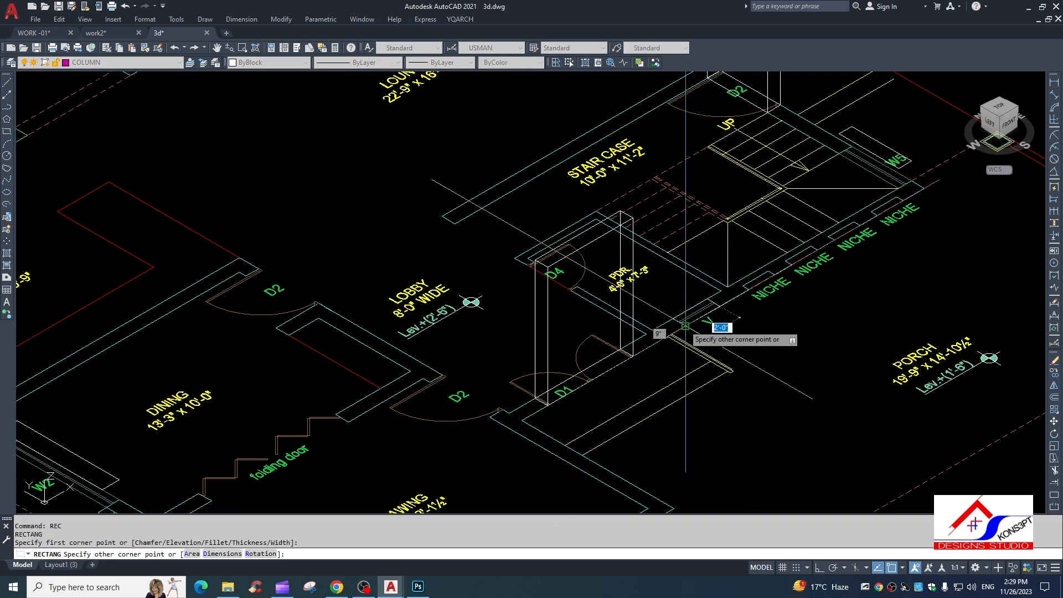
{"action": "key", "text": "Escape"}
{"action": "scroll", "coordinate": [690, 334], "scroll_direction": "down", "scroll_amount": 5}
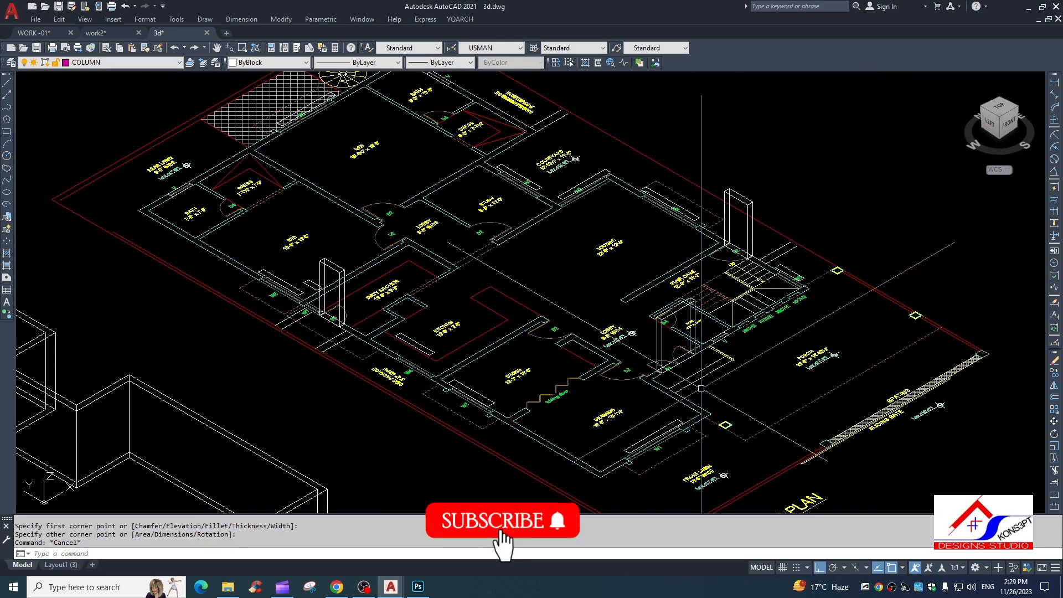
- Use the CHANGE command to set the elevation of the powder room and two bathroom ventilator rectangles to 5'
{"action": "type", "text": "-ch"}
{"action": "key", "text": "Return"}
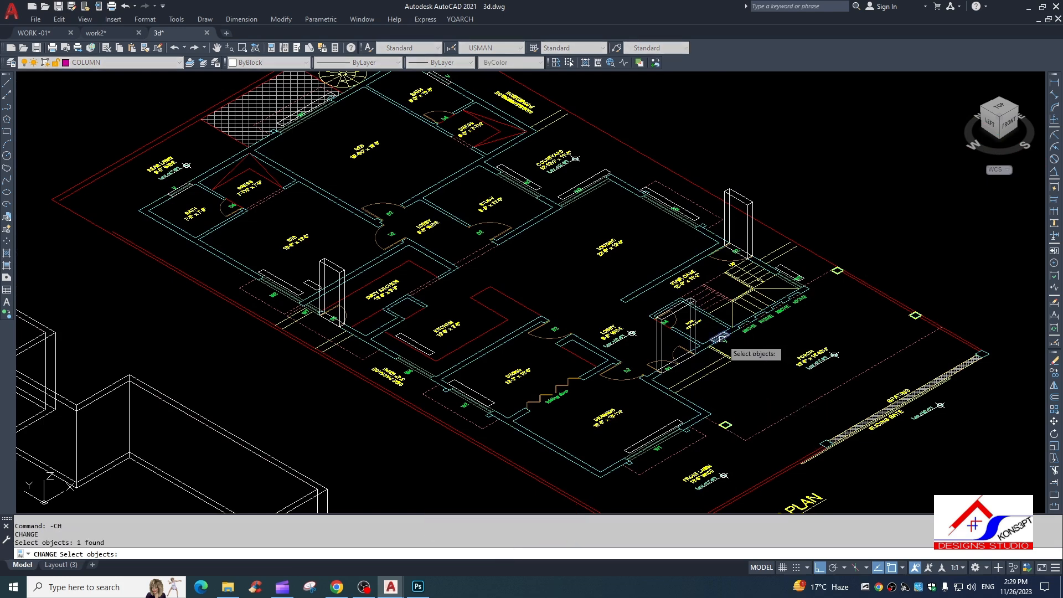
{"action": "left_click", "coordinate": [188, 193]}
{"action": "middle_click_drag", "start_coordinate": [322, 183], "coordinate": [314, 231]}
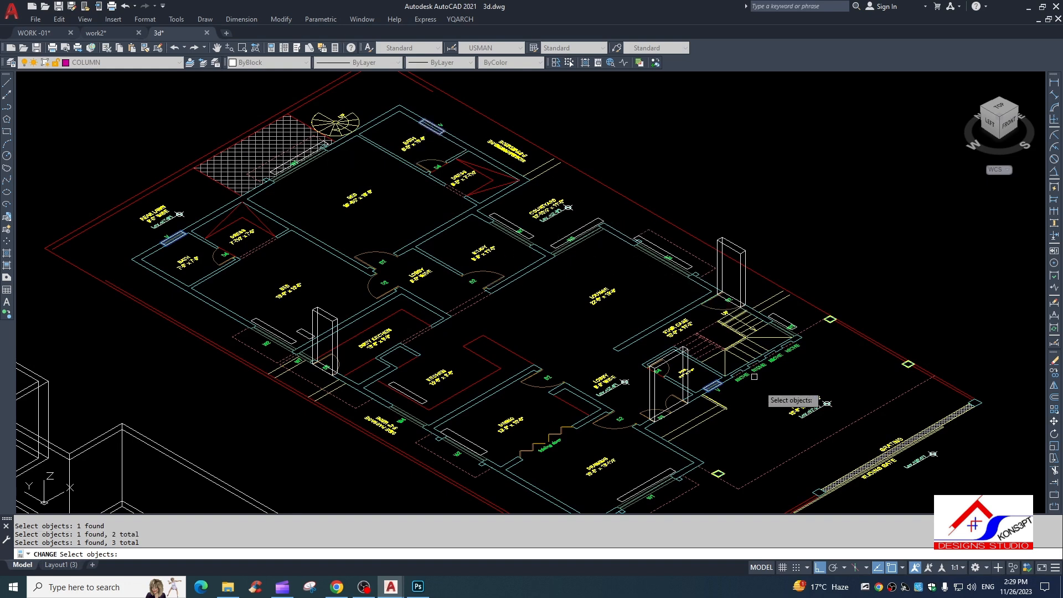
{"action": "key", "text": "Return"}
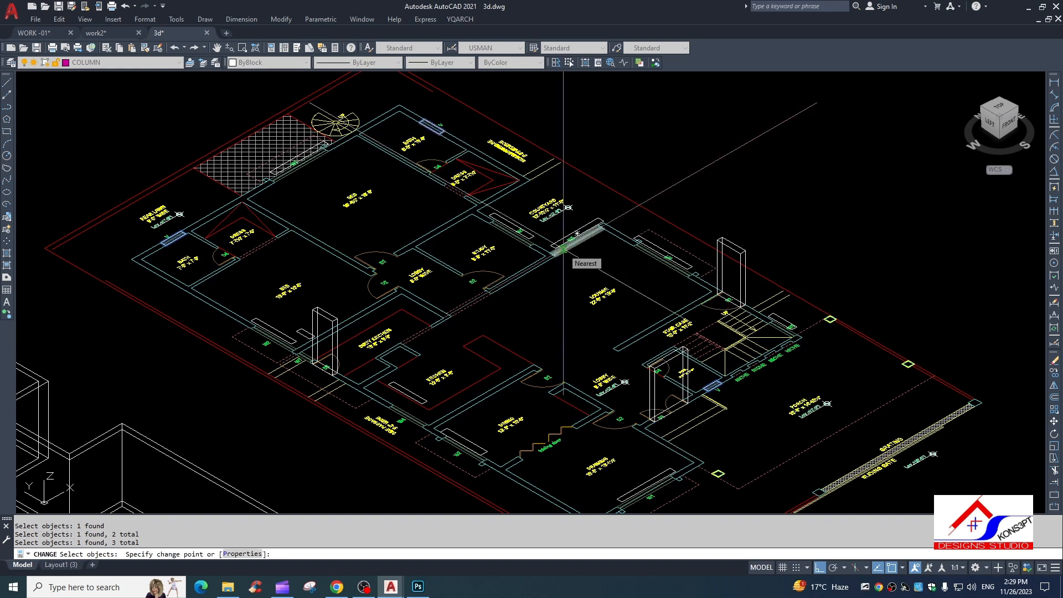
{"action": "type", "text": "p"}
{"action": "key", "text": "Return"}
{"action": "type", "text": "e"}
{"action": "key", "text": "Return"}
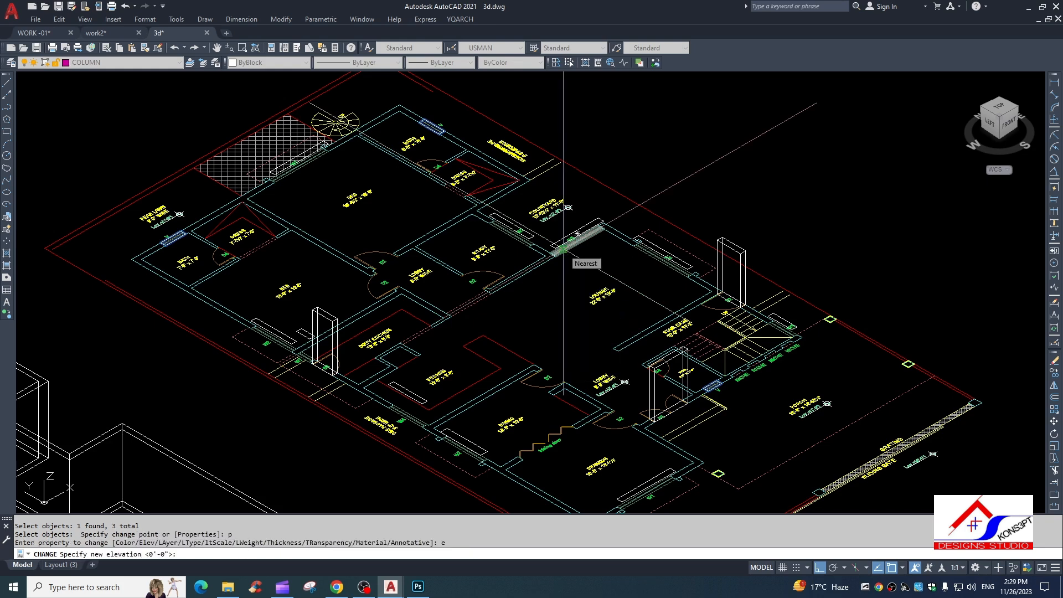
{"action": "type", "text": "5'"}
{"action": "key", "text": "Return"}
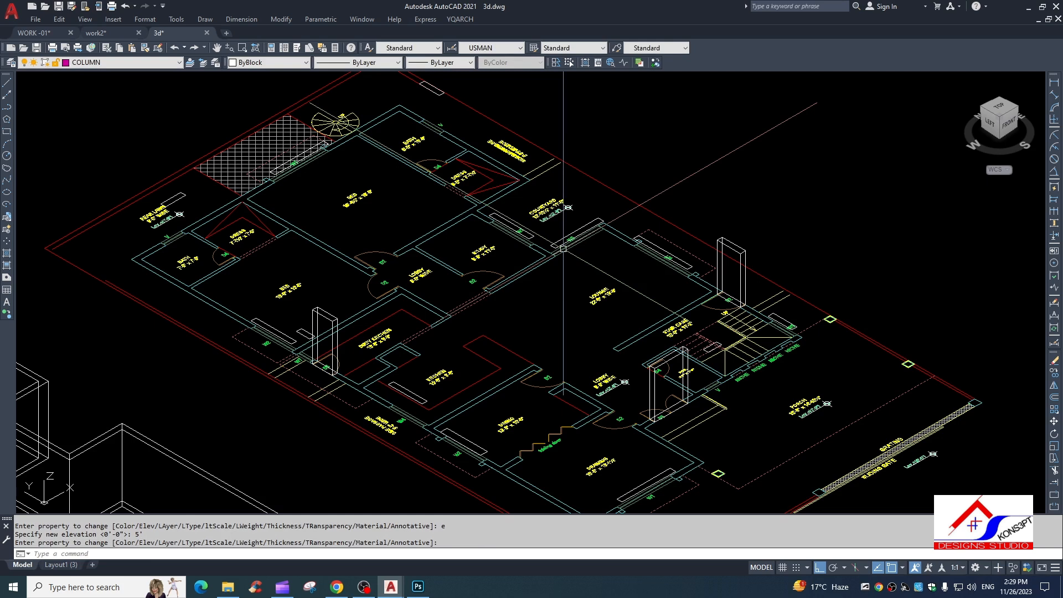
- Extrude the three raised ventilator rectangles to a height of 24
{"action": "type", "text": "ext"}
{"action": "key", "text": "Return"}
{"action": "type", "text": "p"}
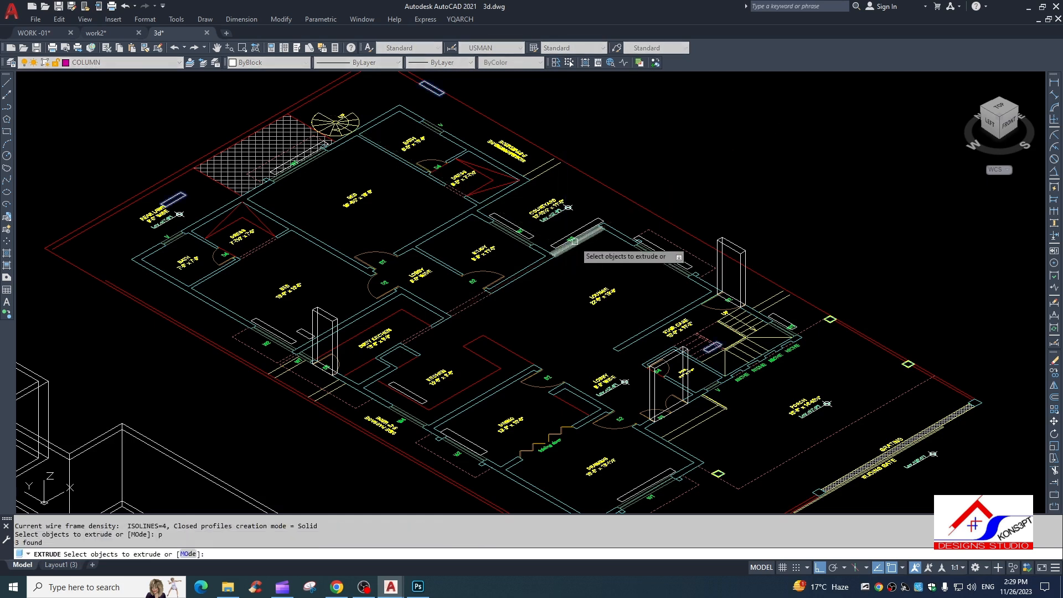
{"action": "key", "text": "Return"}
{"action": "key", "text": "Return"}
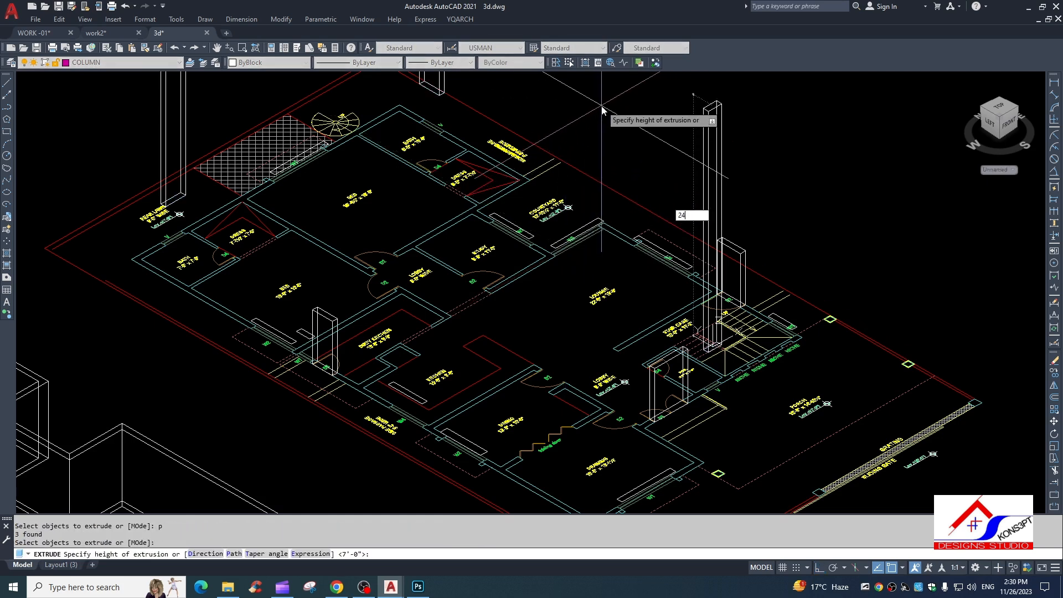
{"action": "type", "text": "24"}
{"action": "key", "text": "Return"}
- Extrude all W1, W2 and W5 window rectangles around the outer walls to a height of 6'
{"action": "key", "text": "Return"}
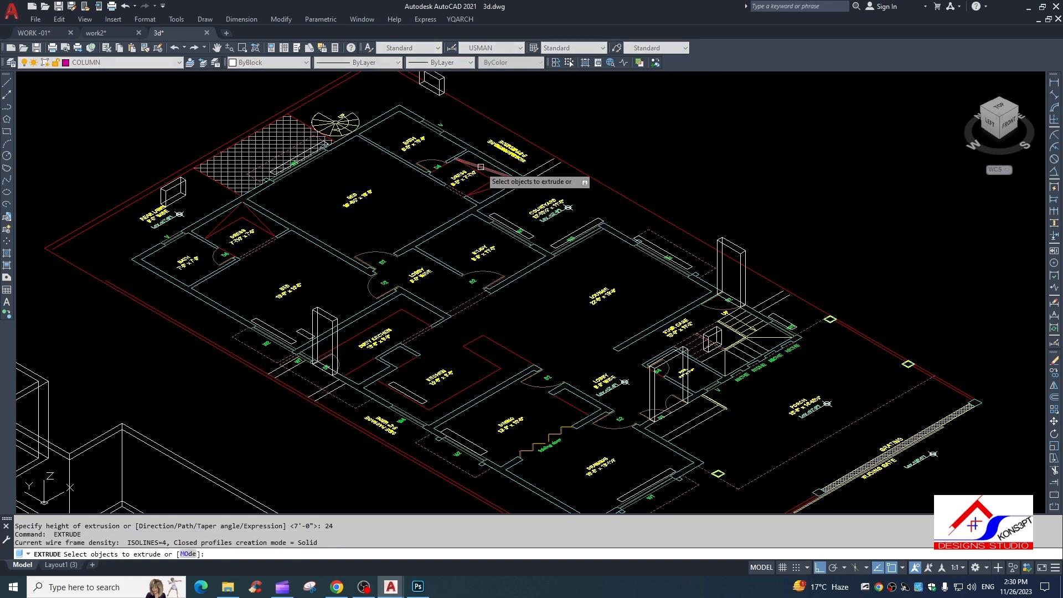
{"action": "left_click", "coordinate": [514, 227]}
{"action": "left_click", "coordinate": [579, 232]}
{"action": "left_click", "coordinate": [660, 247]}
{"action": "left_click", "coordinate": [780, 322]}
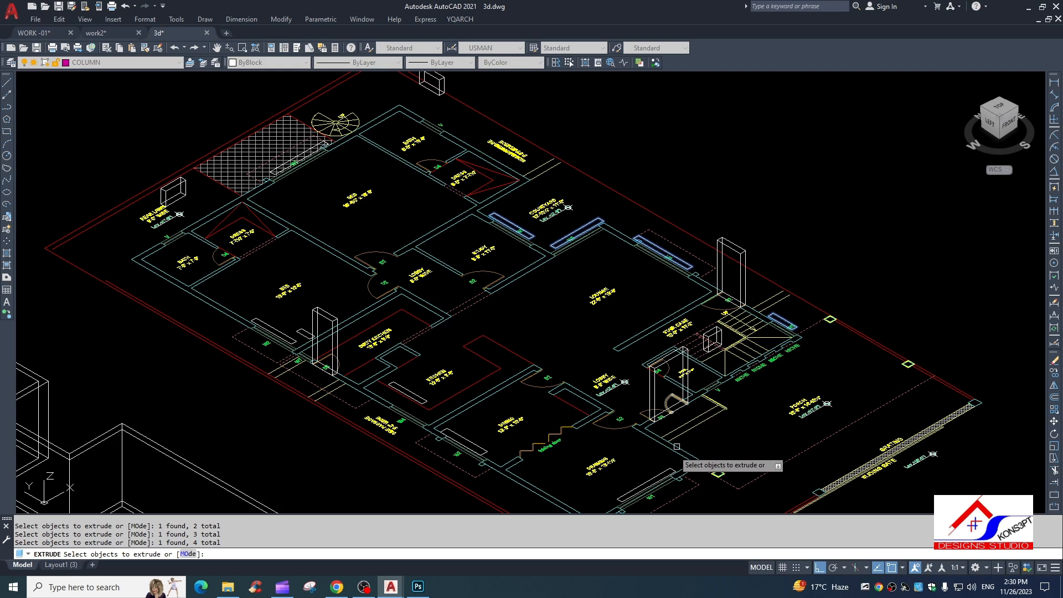
{"action": "left_click", "coordinate": [648, 486]}
{"action": "left_click", "coordinate": [450, 445]}
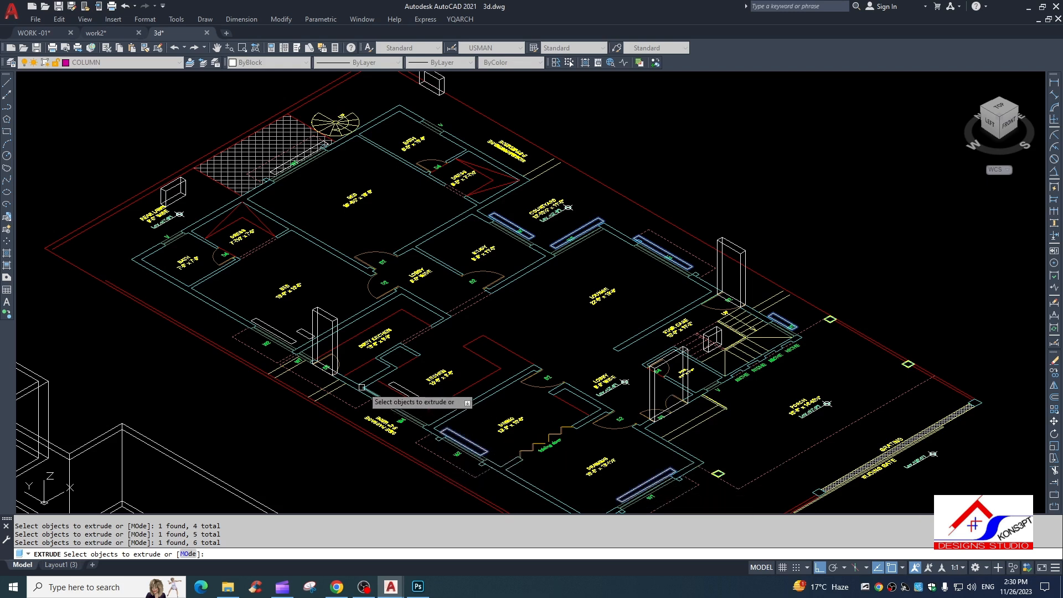
{"action": "left_click", "coordinate": [271, 330]}
{"action": "left_click", "coordinate": [315, 161]}
{"action": "key", "text": "Return"}
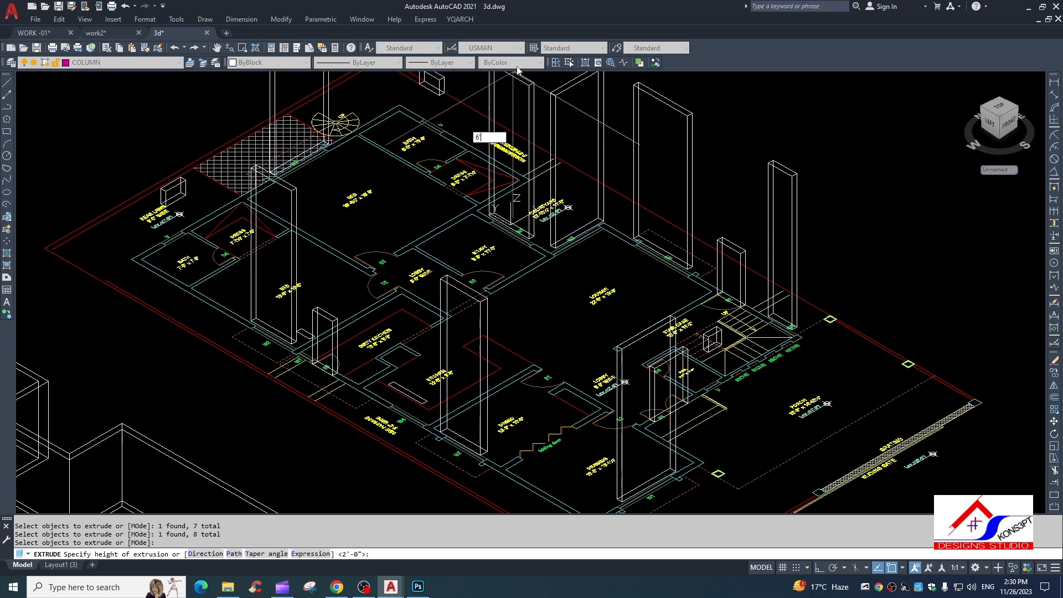
{"action": "type", "text": "6'"}
{"action": "key", "text": "Return"}
- Extrude the kitchen's W4 and the dirty kitchen's small window rectangles to a height of 4'
{"action": "middle_click_drag", "start_coordinate": [797, 402], "coordinate": [781, 385]}
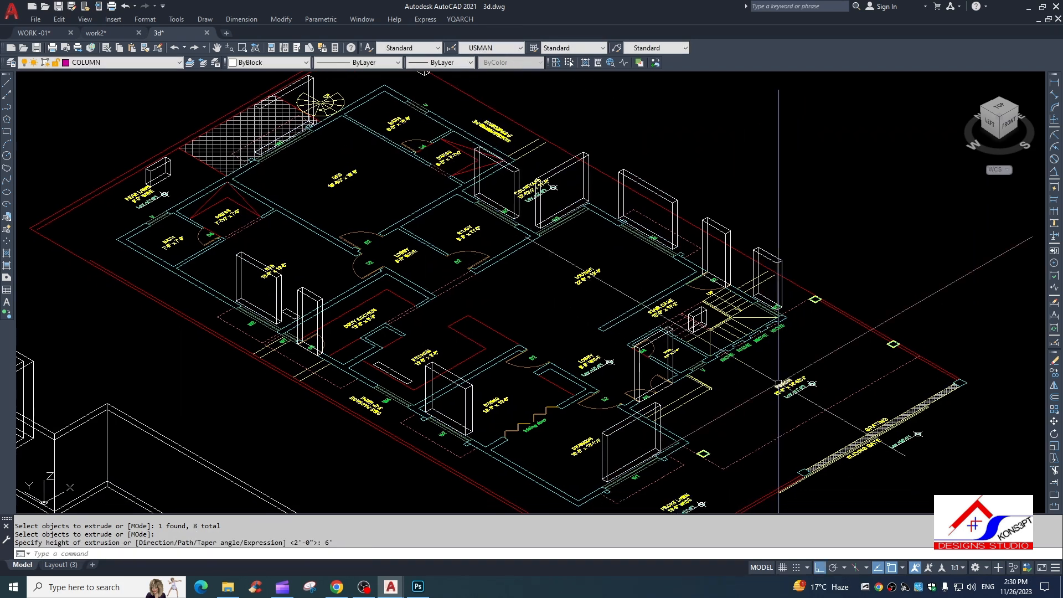
{"action": "key", "text": "Return"}
{"action": "key", "text": "Escape"}
{"action": "key", "text": "Return"}
{"action": "left_click", "coordinate": [386, 372]}
{"action": "left_click", "coordinate": [286, 327]}
{"action": "key", "text": "Return"}
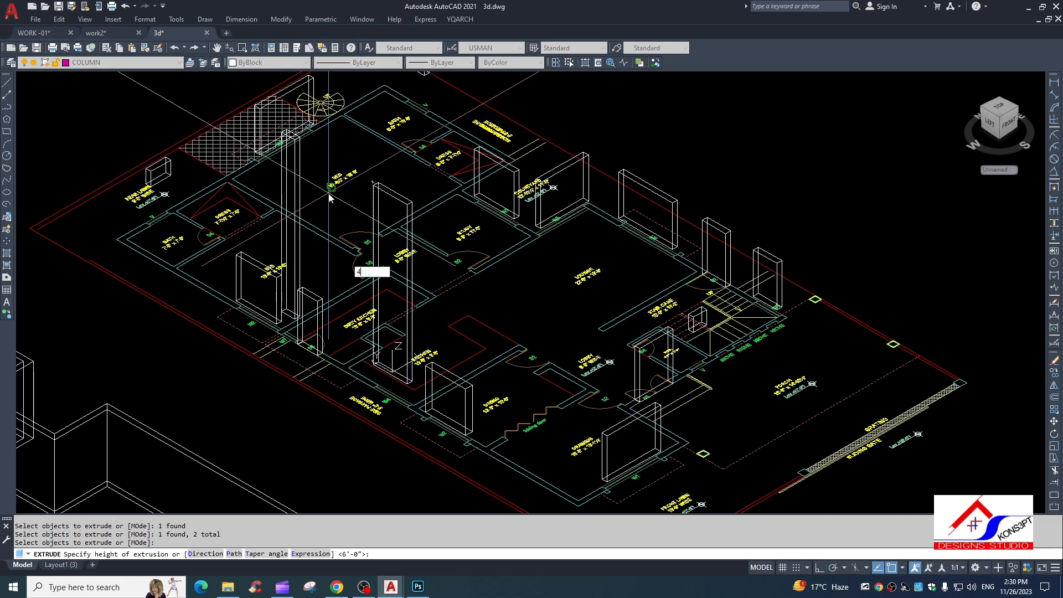
{"action": "type", "text": "4'"}
{"action": "key", "text": "Return"}
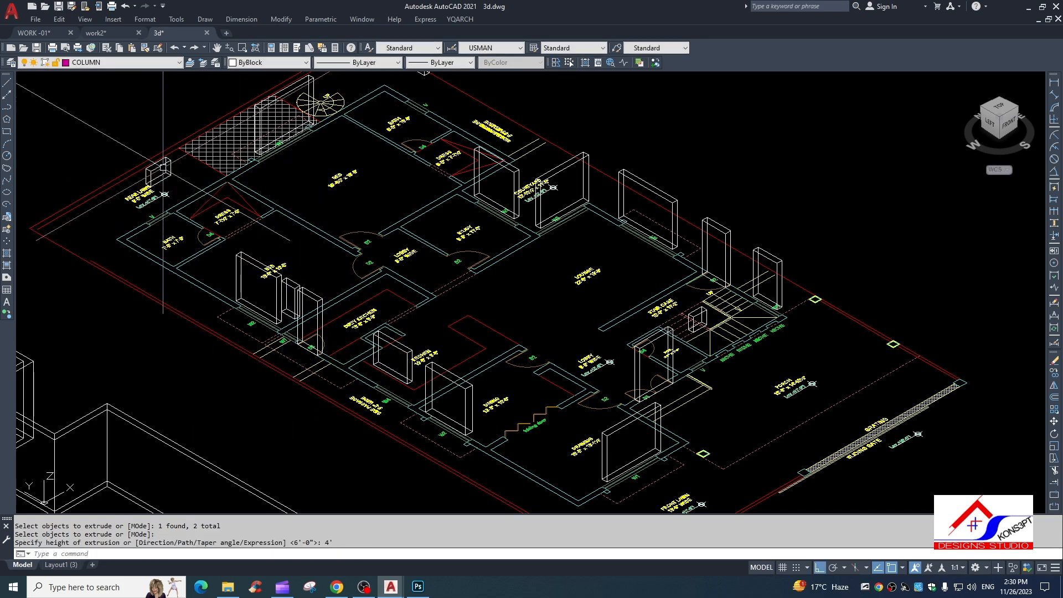
- Move all 16 extruded door, window and ventilator solids from the plan's front outer wall corner to the matching corner of the 3D walls
{"action": "left_click", "coordinate": [311, 74]}
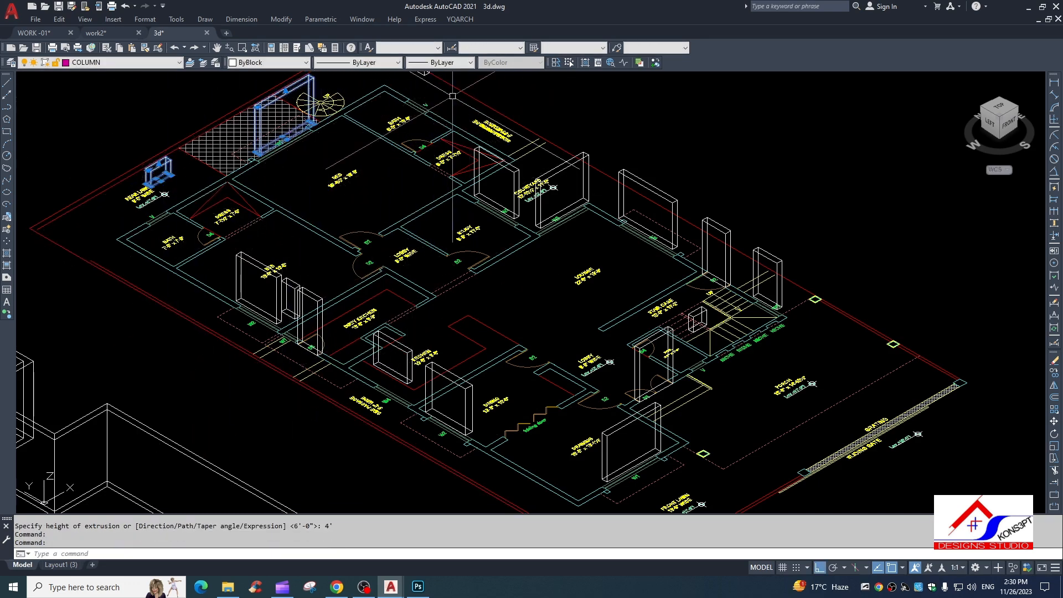
{"action": "left_click", "coordinate": [496, 159]}
{"action": "left_click", "coordinate": [563, 167]}
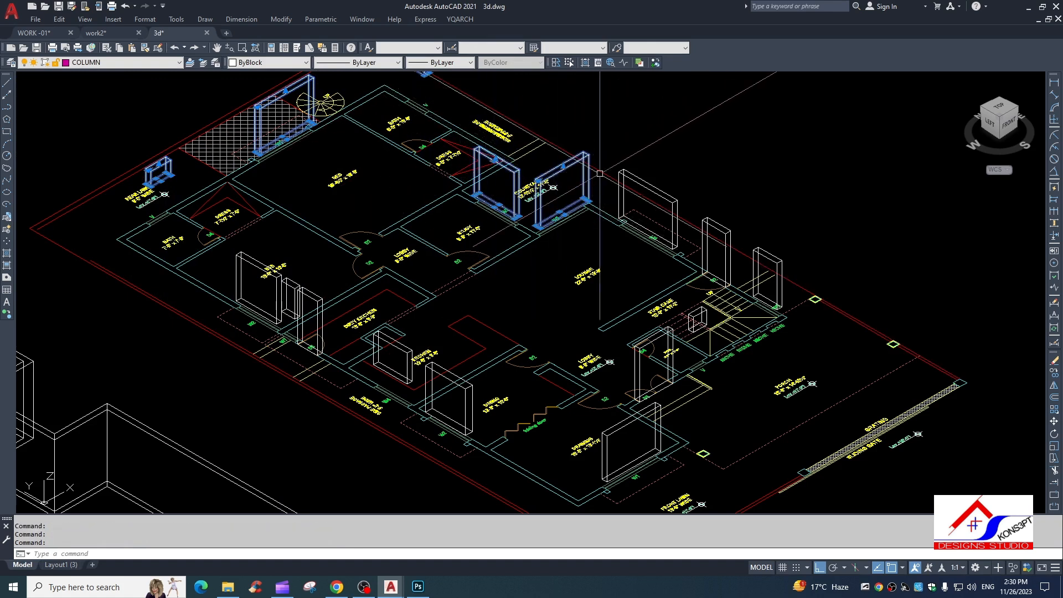
{"action": "left_click", "coordinate": [646, 186]}
{"action": "left_click", "coordinate": [733, 248]}
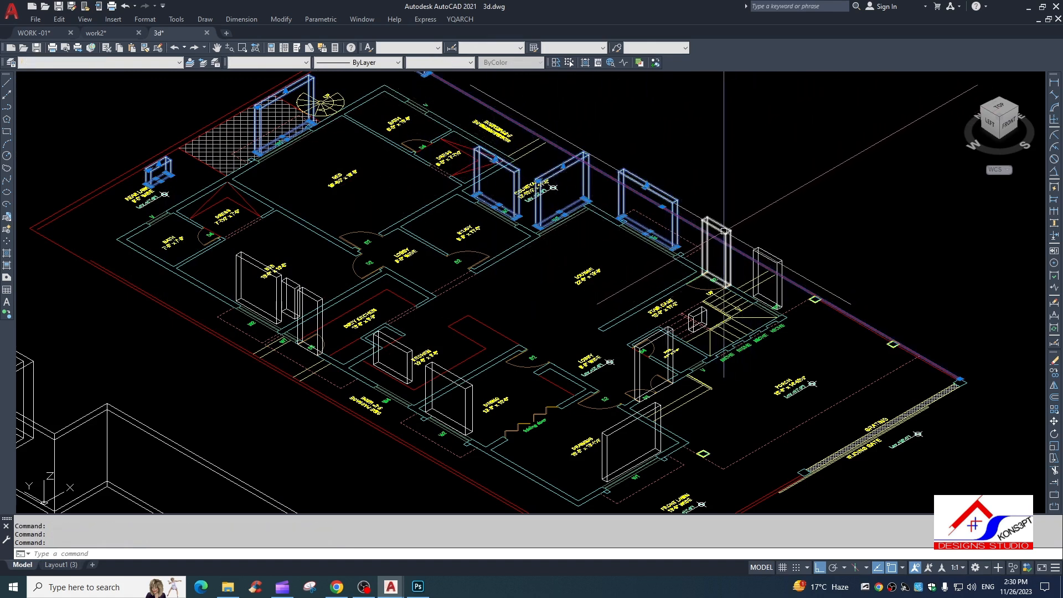
{"action": "left_click", "coordinate": [733, 248], "text": "shift"}
{"action": "left_click", "coordinate": [727, 229]}
{"action": "left_click", "coordinate": [762, 253]}
{"action": "left_click", "coordinate": [696, 315]}
{"action": "left_click", "coordinate": [637, 365]}
{"action": "left_click", "coordinate": [604, 454]}
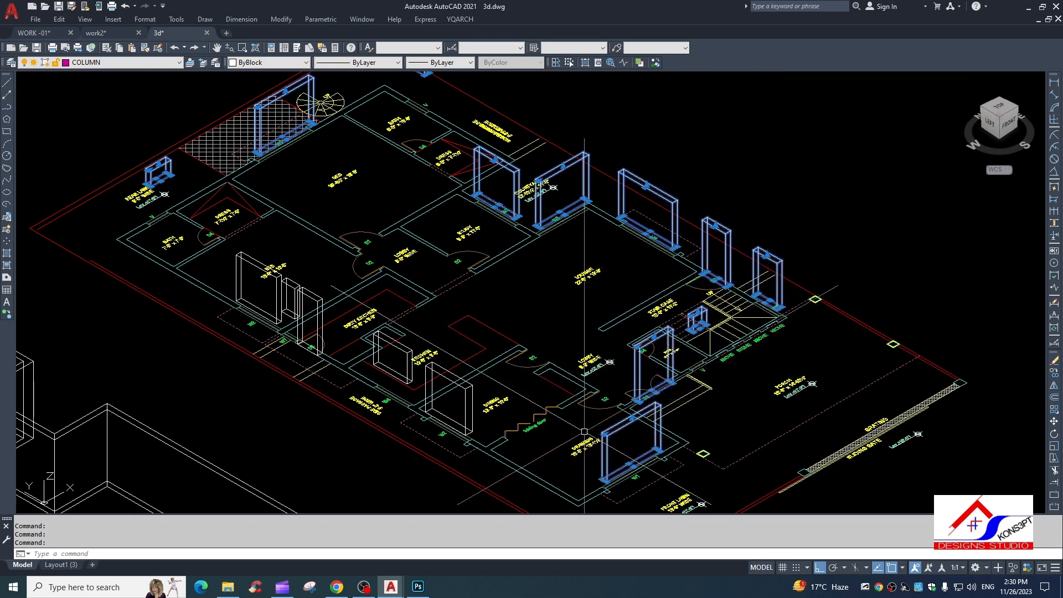
{"action": "left_click", "coordinate": [431, 379]}
{"action": "left_click", "coordinate": [404, 352]}
{"action": "left_click", "coordinate": [313, 293]}
{"action": "left_click", "coordinate": [290, 284]}
{"action": "left_click", "coordinate": [251, 260]}
{"action": "scroll", "coordinate": [394, 151], "scroll_direction": "down", "scroll_amount": 2}
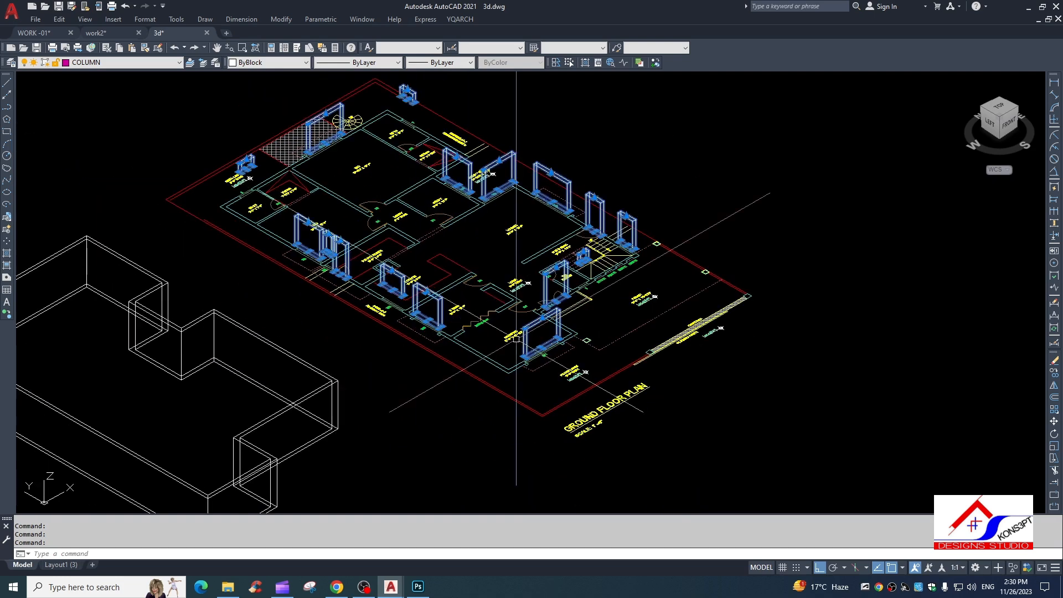
{"action": "key", "text": "Return"}
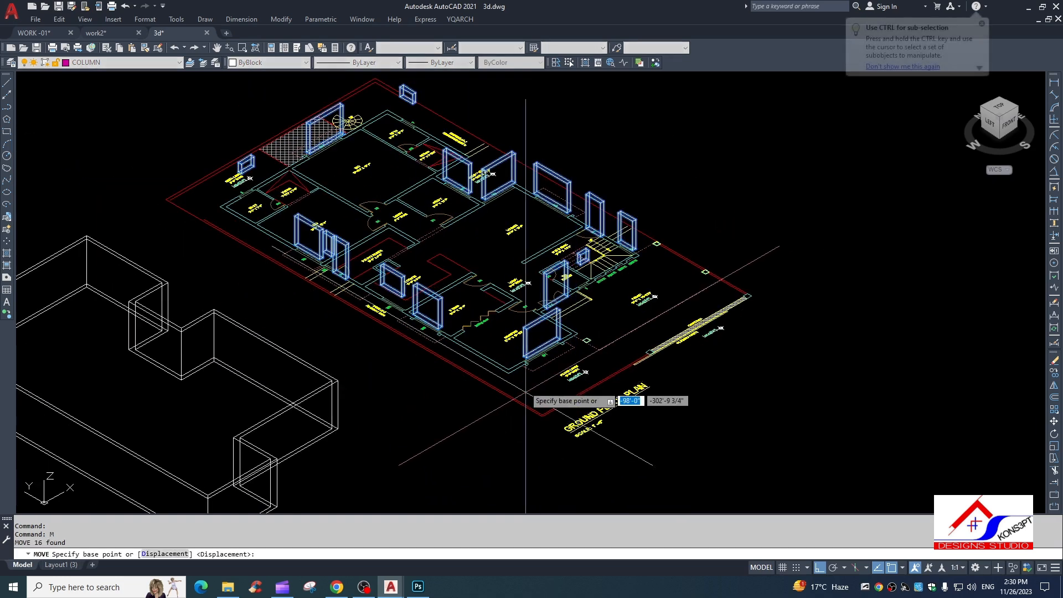
{"action": "scroll", "coordinate": [532, 387], "scroll_direction": "up", "scroll_amount": 5}
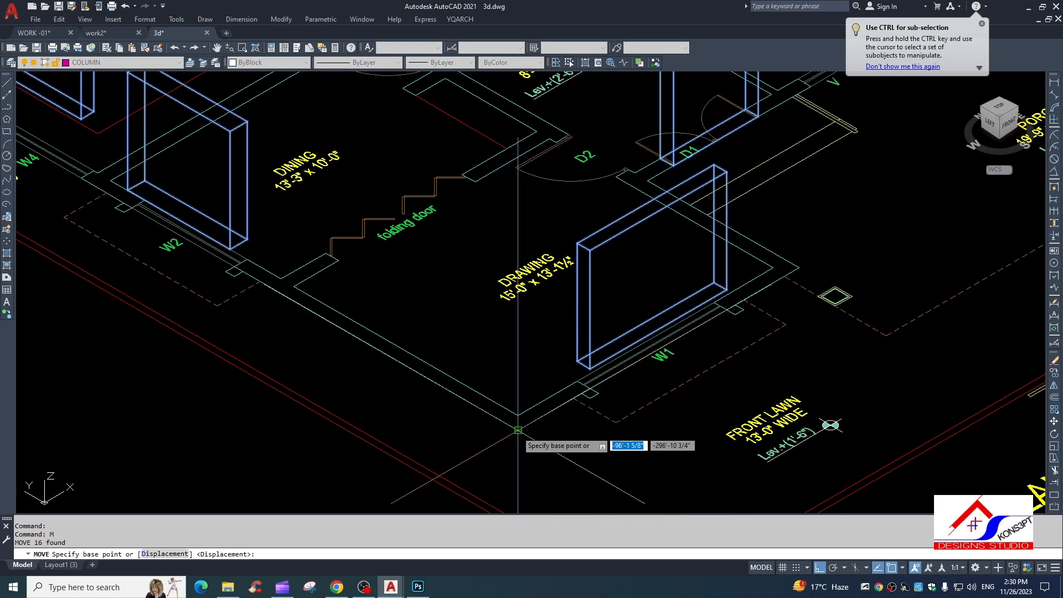
{"action": "scroll", "coordinate": [581, 214], "scroll_direction": "down", "scroll_amount": 6}
{"action": "scroll", "coordinate": [520, 328], "scroll_direction": "up", "scroll_amount": 10}
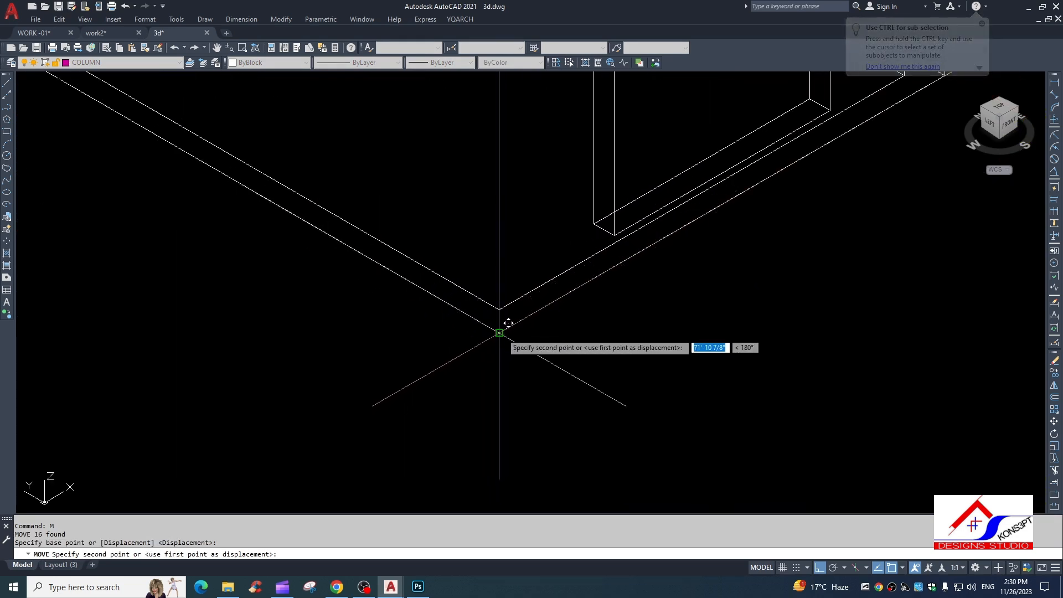
{"action": "left_click", "coordinate": [502, 329]}
{"action": "scroll", "coordinate": [636, 380], "scroll_direction": "down", "scroll_amount": 5}
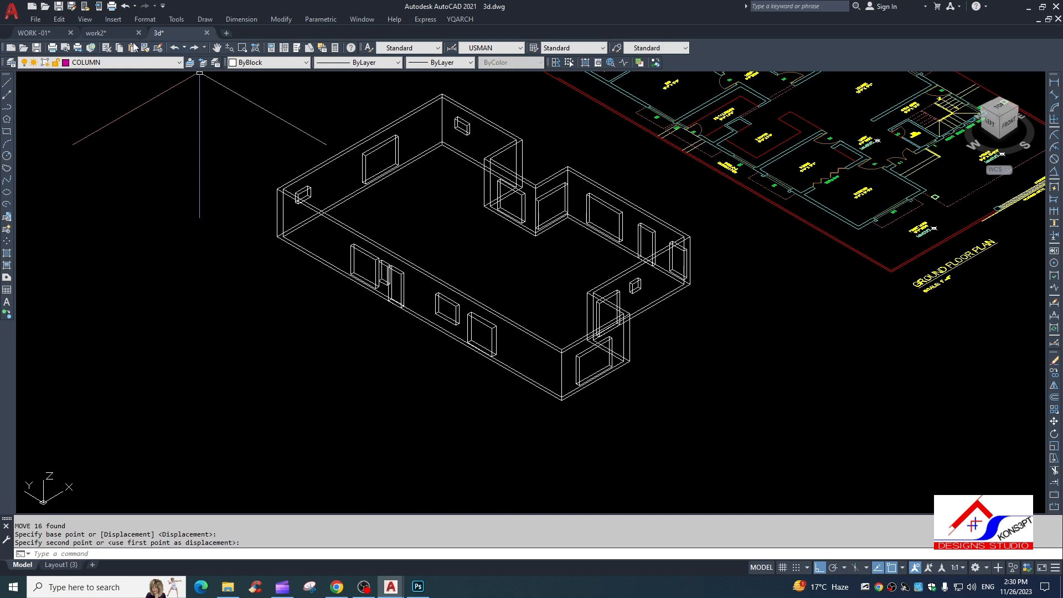
- Switch the model's visual style to Realistic and check the outer walls
{"action": "left_click", "coordinate": [113, 19]}
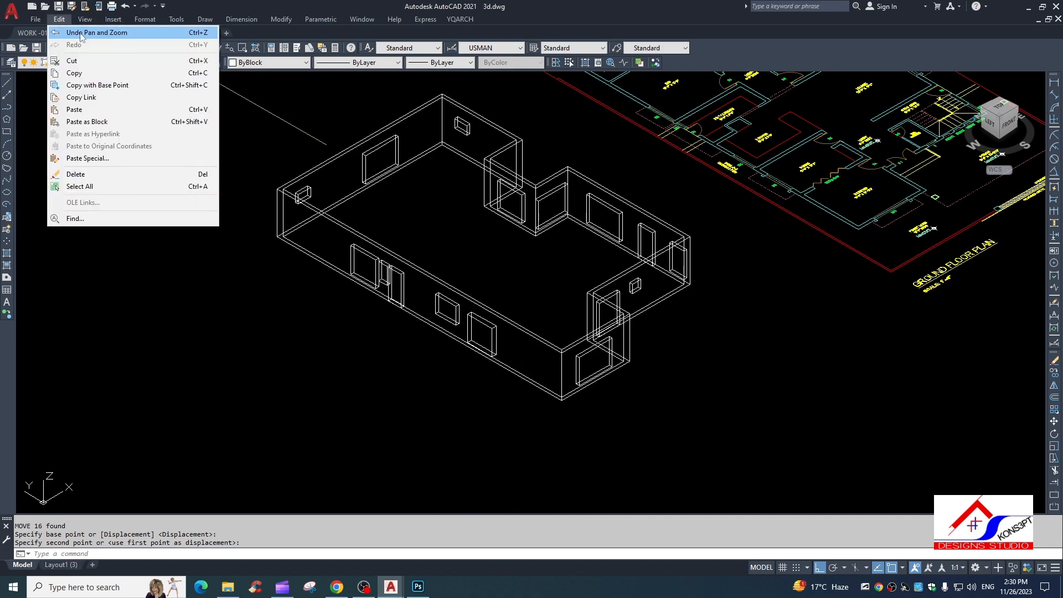
{"action": "mouse_move", "coordinate": [85, 19]}
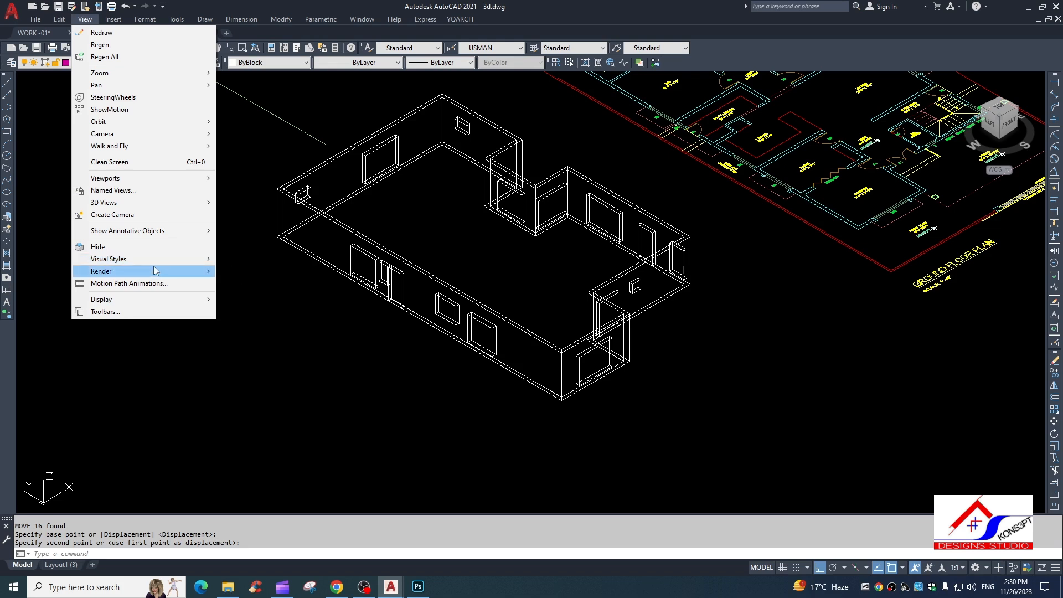
{"action": "mouse_move", "coordinate": [199, 258]}
{"action": "left_click", "coordinate": [242, 301]}
{"action": "scroll", "coordinate": [580, 364], "scroll_direction": "up", "scroll_amount": 3}
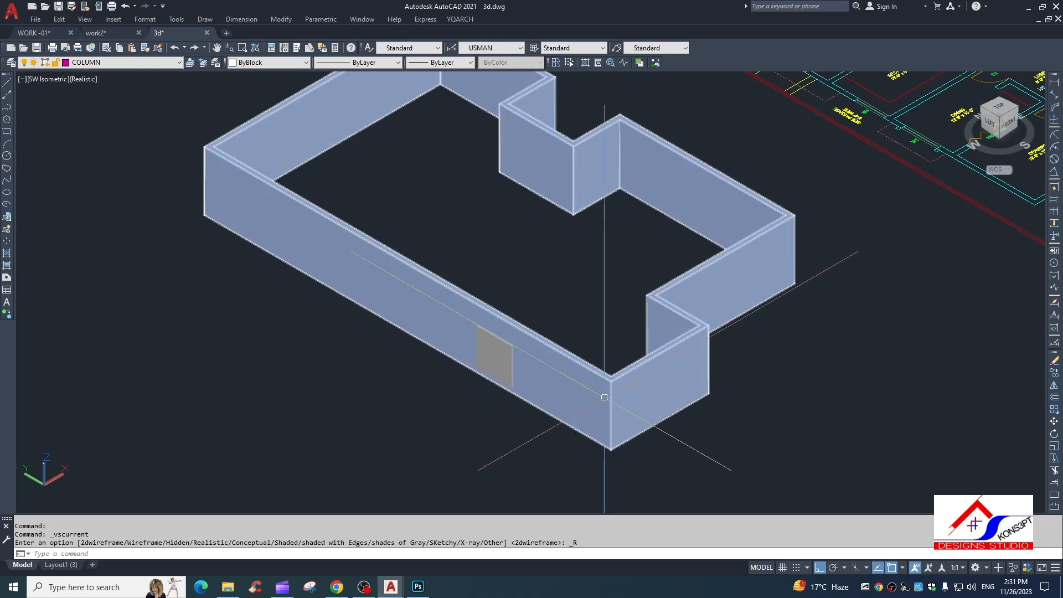
{"action": "scroll", "coordinate": [570, 366], "scroll_direction": "up", "scroll_amount": 2}
{"action": "scroll", "coordinate": [510, 340], "scroll_direction": "down", "scroll_amount": 4}
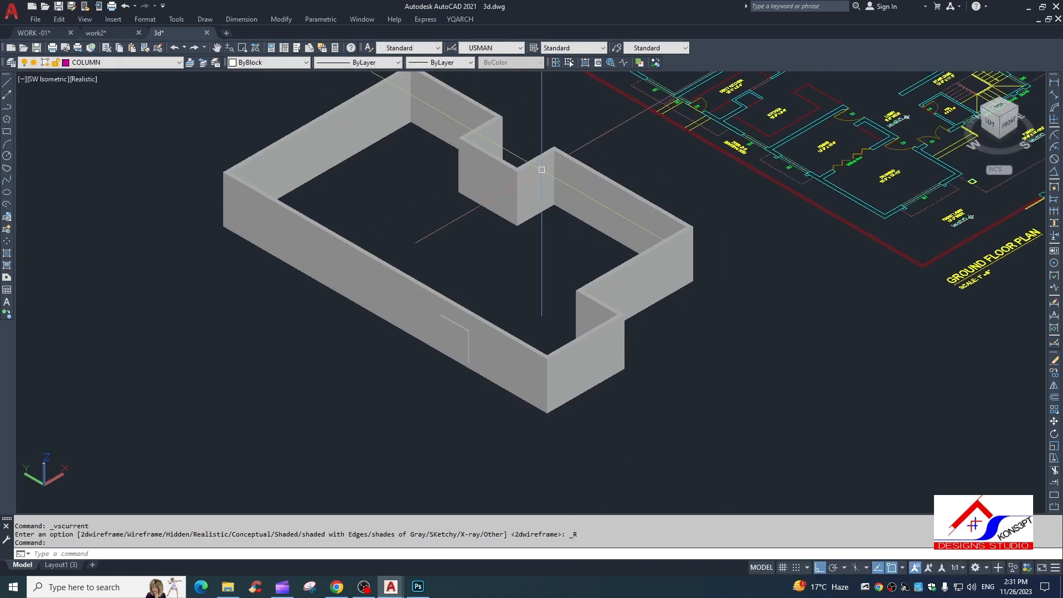
- Subtract all the door, window and ventilator solids from the outer wall solid to cut the openings
{"action": "middle_click_drag", "start_coordinate": [599, 249], "coordinate": [597, 287]}
{"action": "type", "text": "SU"}
{"action": "key", "text": "Return"}
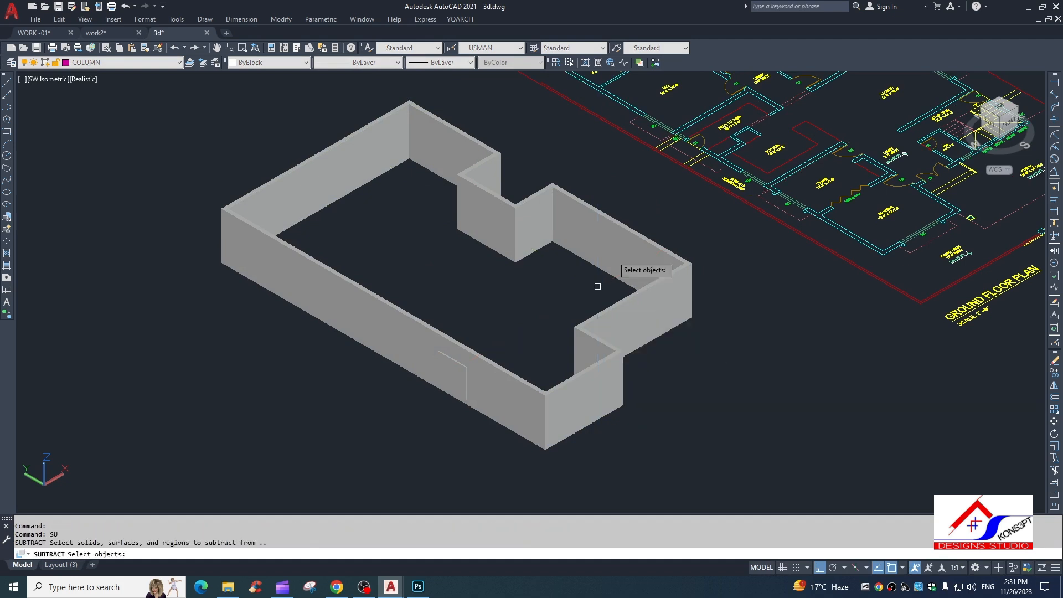
{"action": "left_click", "coordinate": [626, 224]}
{"action": "left_click", "coordinate": [627, 224]}
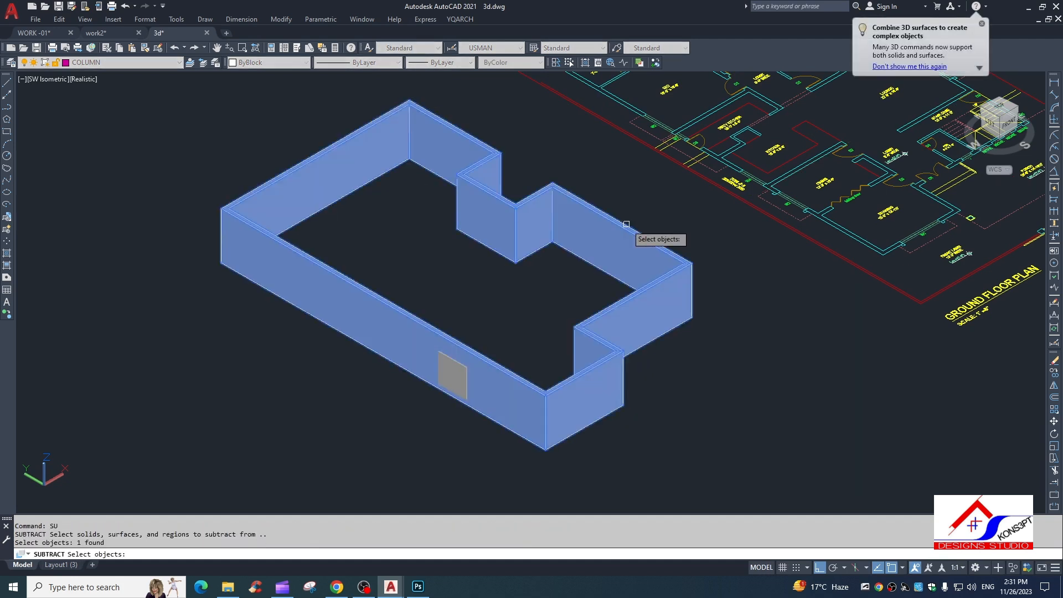
{"action": "key", "text": "Return"}
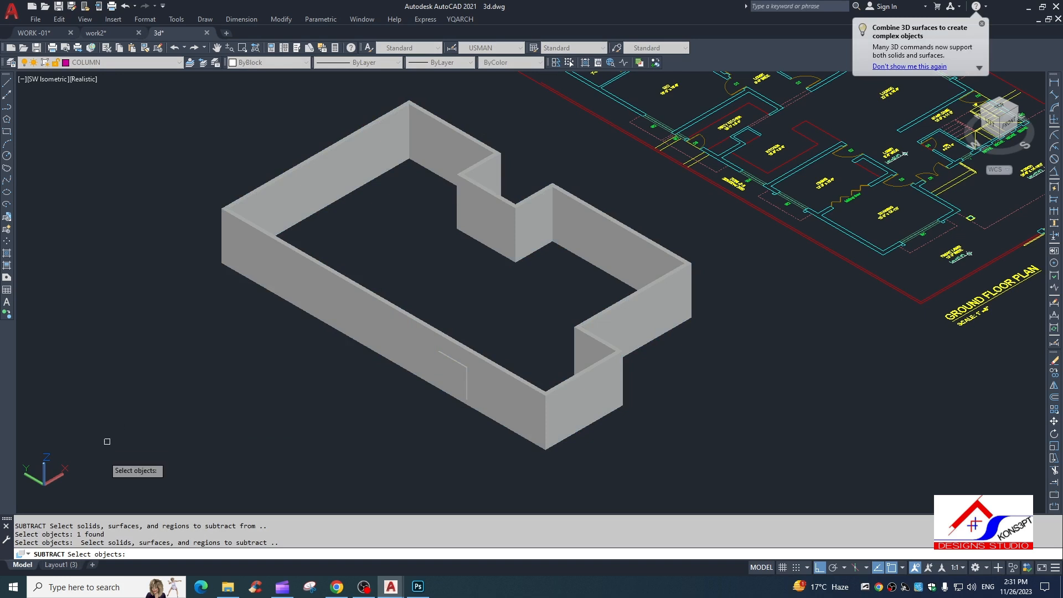
{"action": "left_click", "coordinate": [101, 465]}
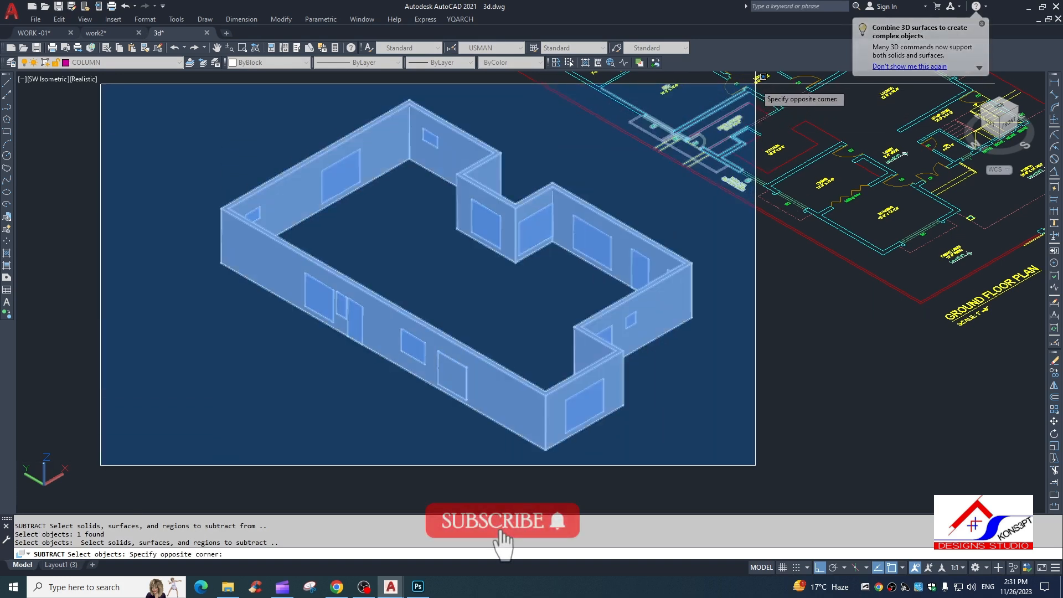
{"action": "left_click", "coordinate": [754, 83]}
{"action": "key", "text": "Return"}
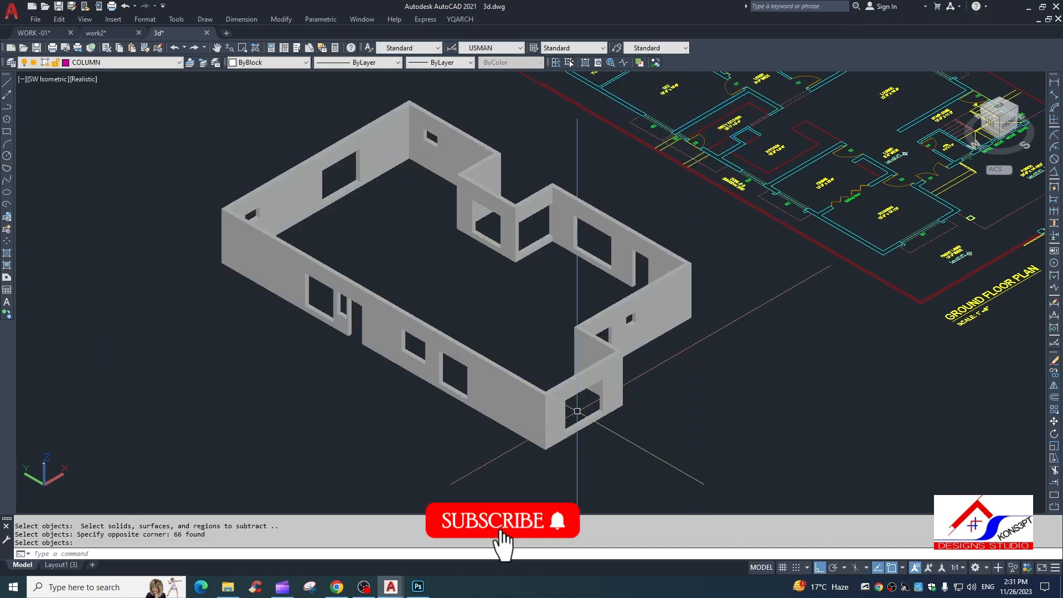
- Inspect the openings in the 3D outer walls and compare them with the ground floor plan, including its porch and front lawn area
{"action": "scroll", "coordinate": [319, 210], "scroll_direction": "up", "scroll_amount": 3}
{"action": "scroll", "coordinate": [570, 256], "scroll_direction": "down", "scroll_amount": 5}
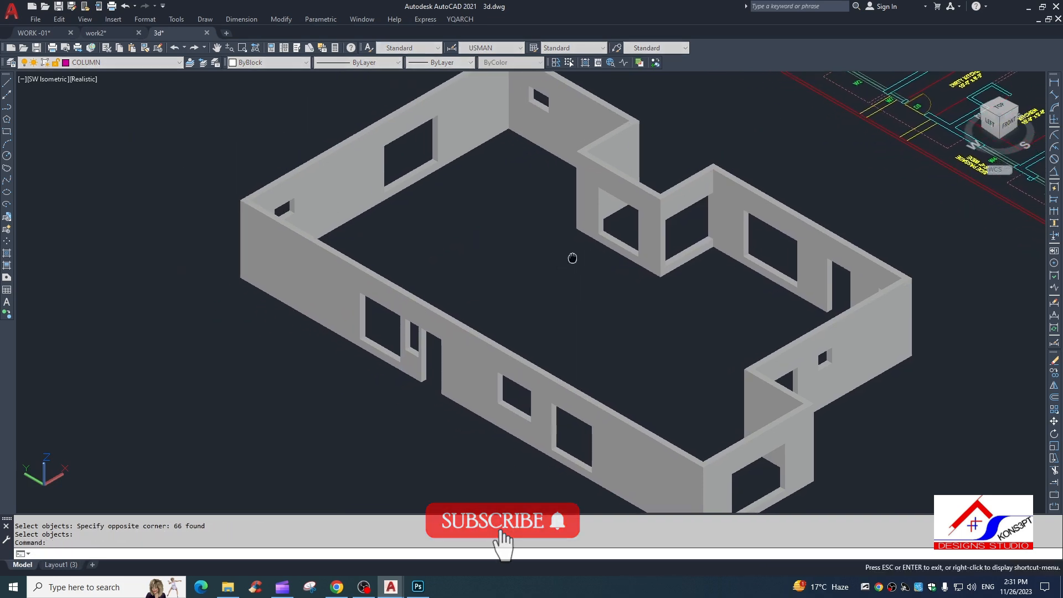
{"action": "scroll", "coordinate": [842, 237], "scroll_direction": "down", "scroll_amount": 4}
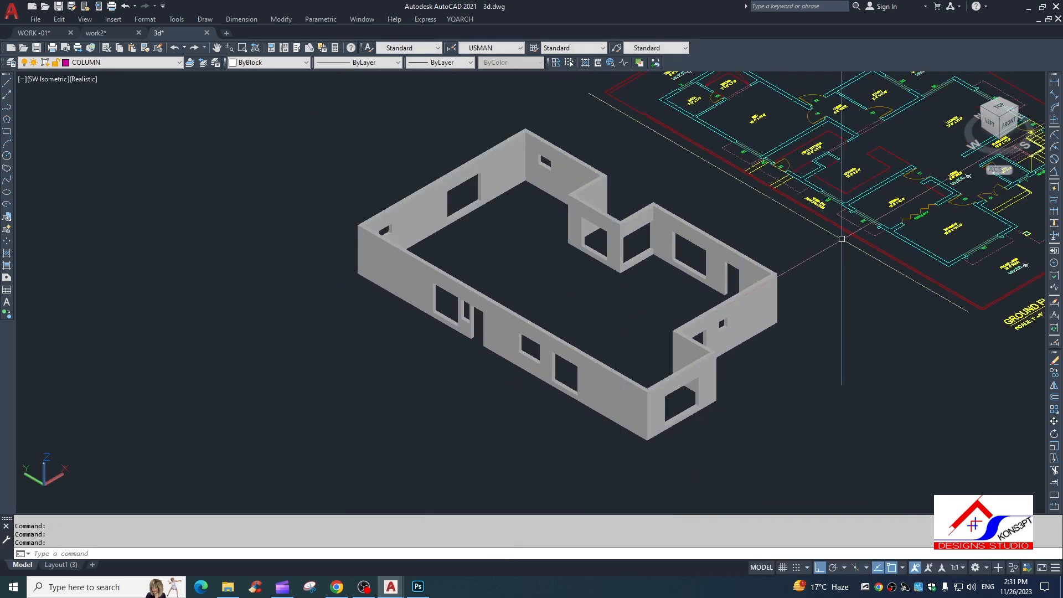
{"action": "scroll", "coordinate": [647, 318], "scroll_direction": "up", "scroll_amount": 3}
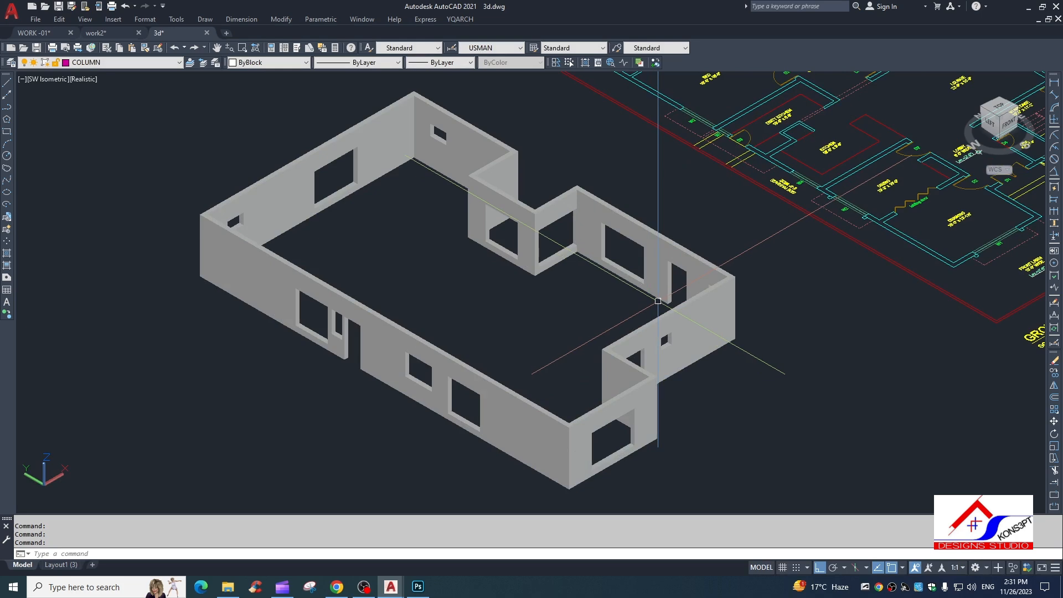
{"action": "scroll", "coordinate": [606, 332], "scroll_direction": "down", "scroll_amount": 2}
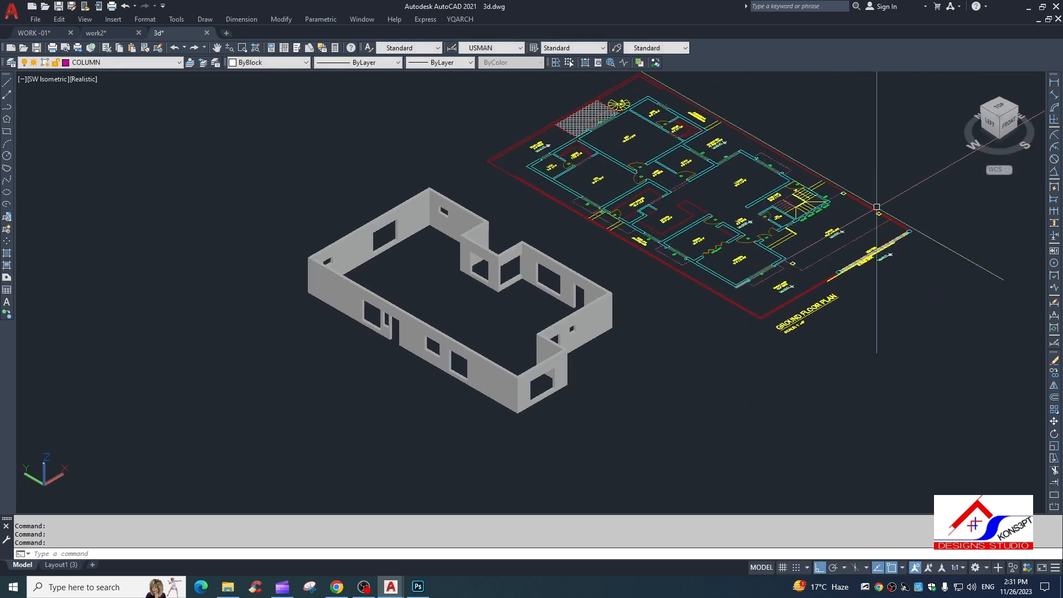
{"action": "scroll", "coordinate": [889, 207], "scroll_direction": "up", "scroll_amount": 3}
{"action": "scroll", "coordinate": [820, 249], "scroll_direction": "down", "scroll_amount": 2}
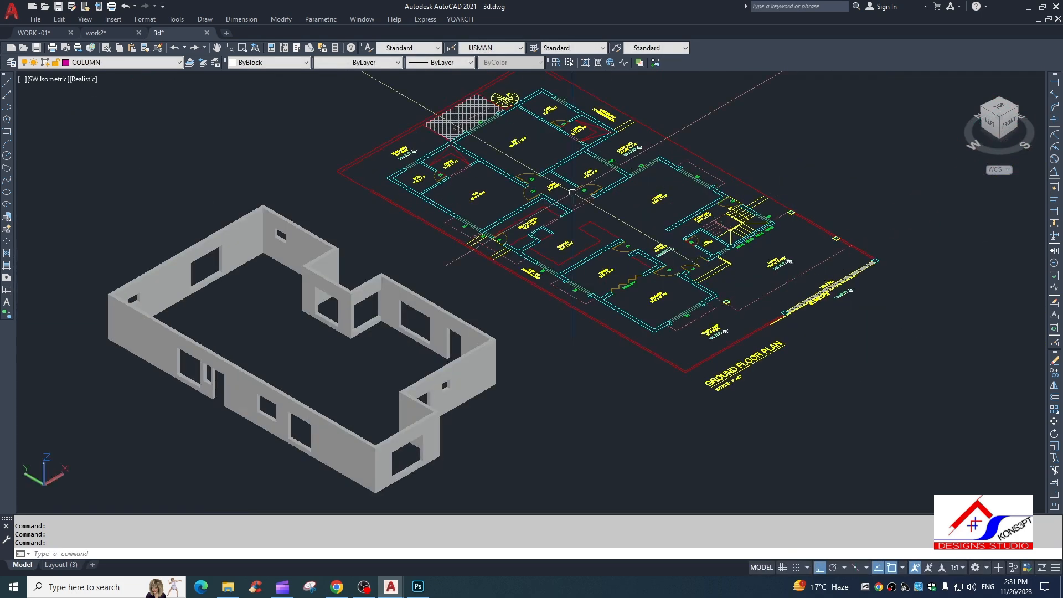
{"action": "scroll", "coordinate": [481, 334], "scroll_direction": "down", "scroll_amount": 2}
{"action": "middle_click_drag", "start_coordinate": [488, 332], "coordinate": [484, 333]}
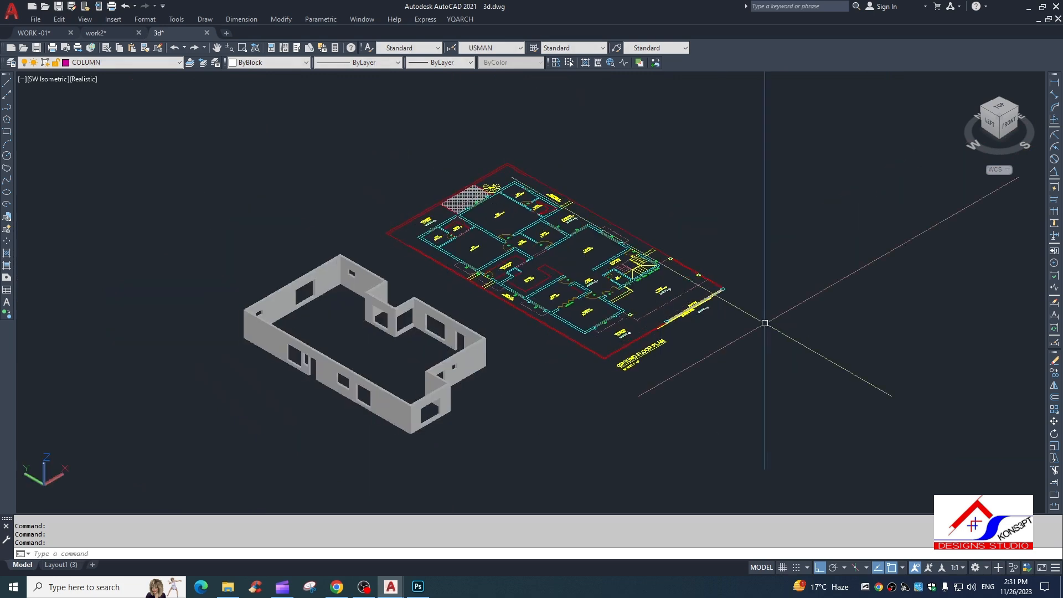
{"action": "scroll", "coordinate": [709, 266], "scroll_direction": "up", "scroll_amount": 5}
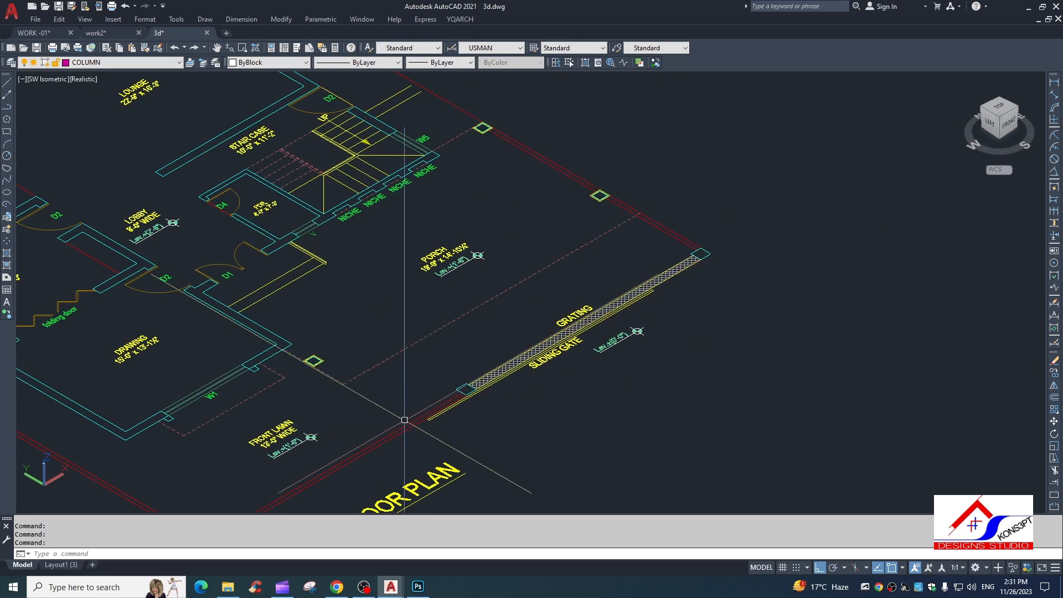
{"action": "scroll", "coordinate": [404, 415], "scroll_direction": "down", "scroll_amount": 4}
{"action": "scroll", "coordinate": [468, 275], "scroll_direction": "up", "scroll_amount": 5}
{"action": "scroll", "coordinate": [468, 275], "scroll_direction": "down", "scroll_amount": 6}
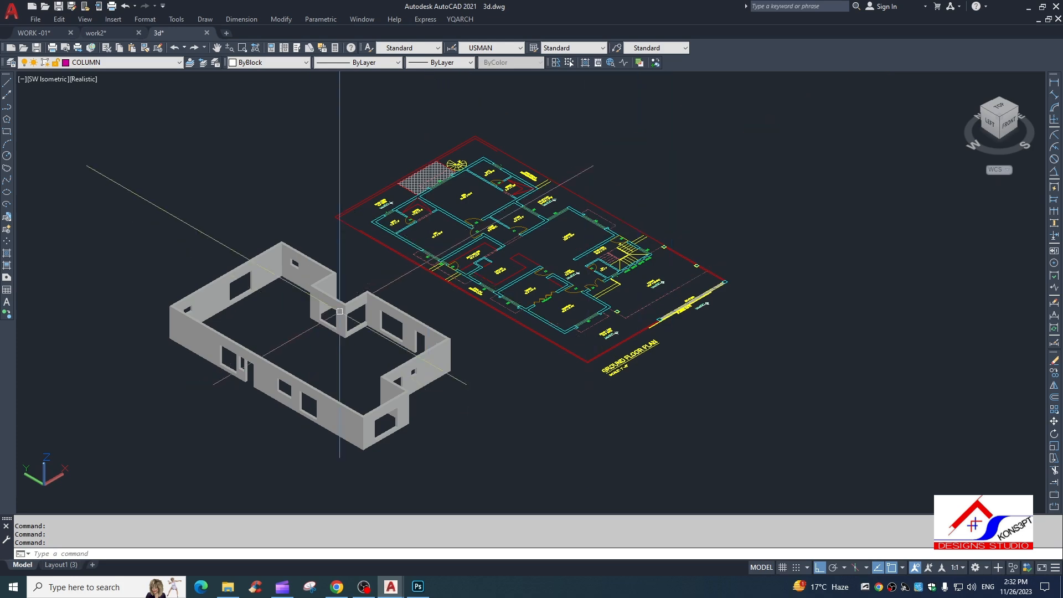
{"action": "scroll", "coordinate": [355, 293], "scroll_direction": "up", "scroll_amount": 3}
{"action": "scroll", "coordinate": [656, 280], "scroll_direction": "down", "scroll_amount": 2}
{"action": "middle_click_drag", "start_coordinate": [724, 252], "coordinate": [689, 244]}
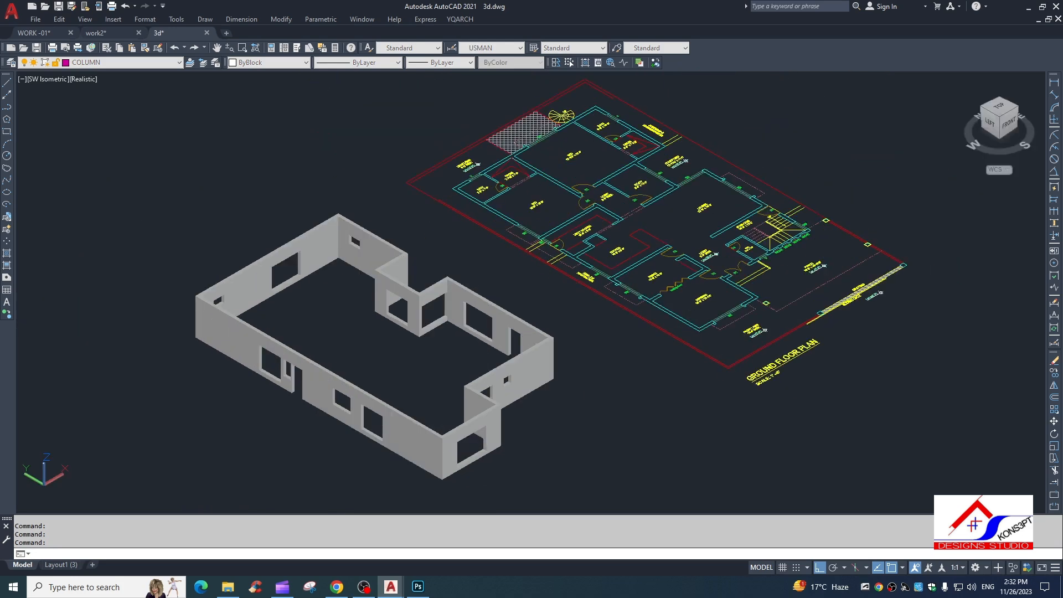